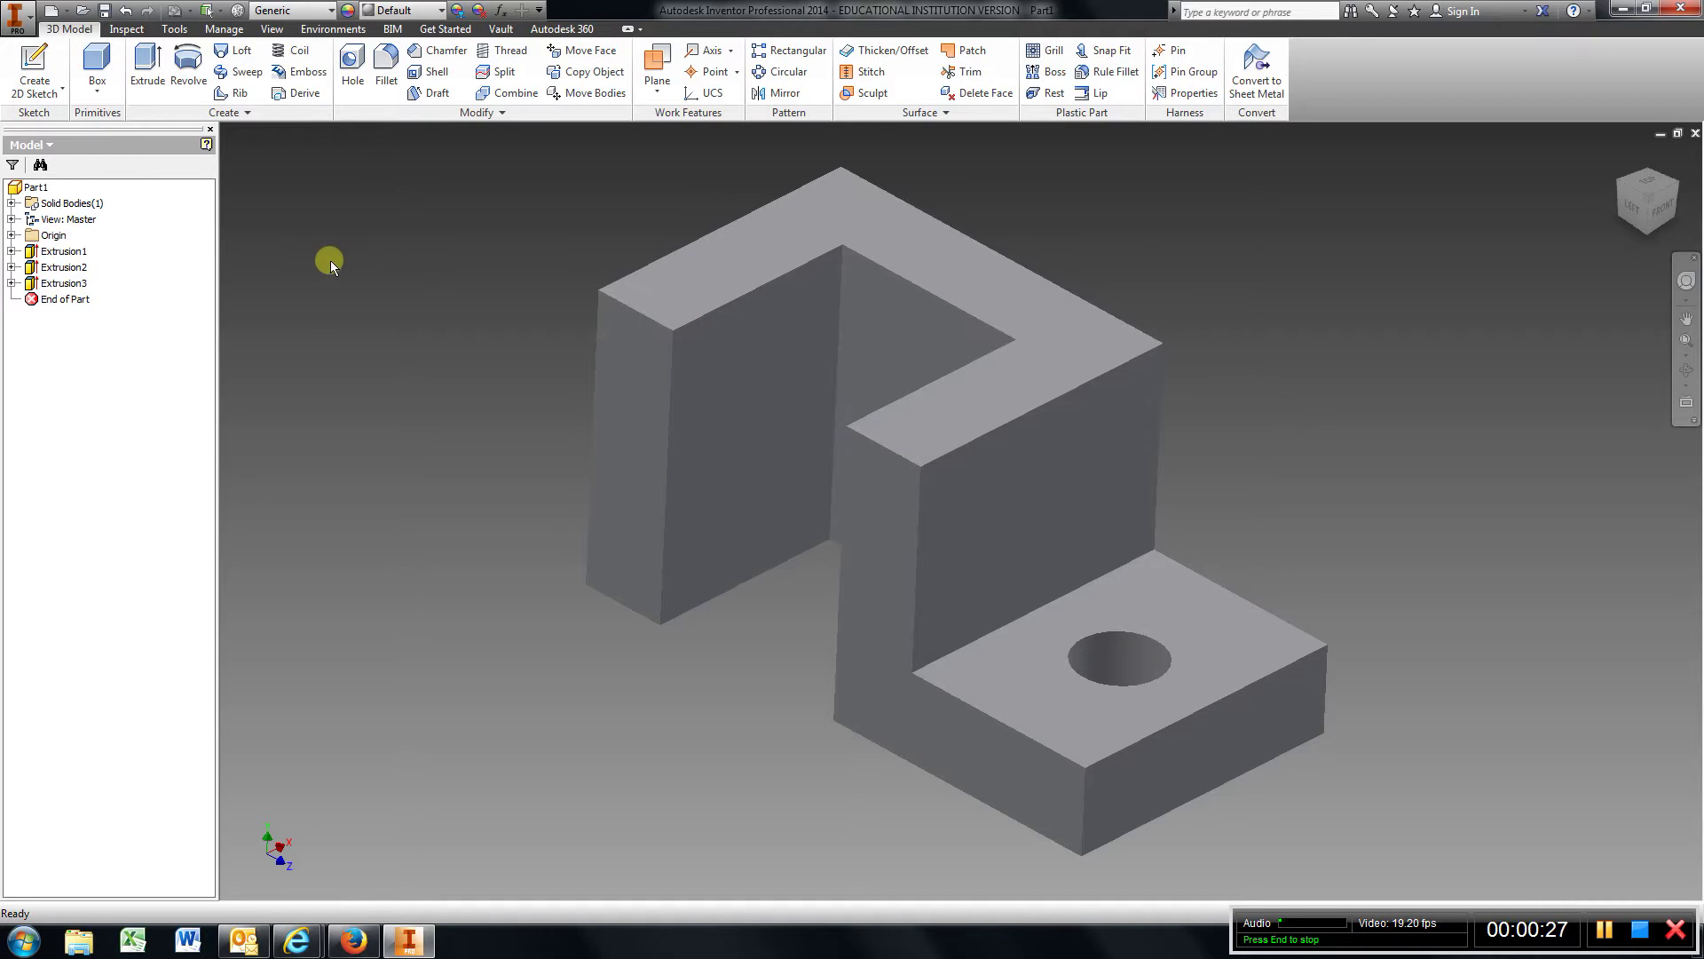
Step: Create a new drawing from the English ANSI (in).idw template
click(29, 24)
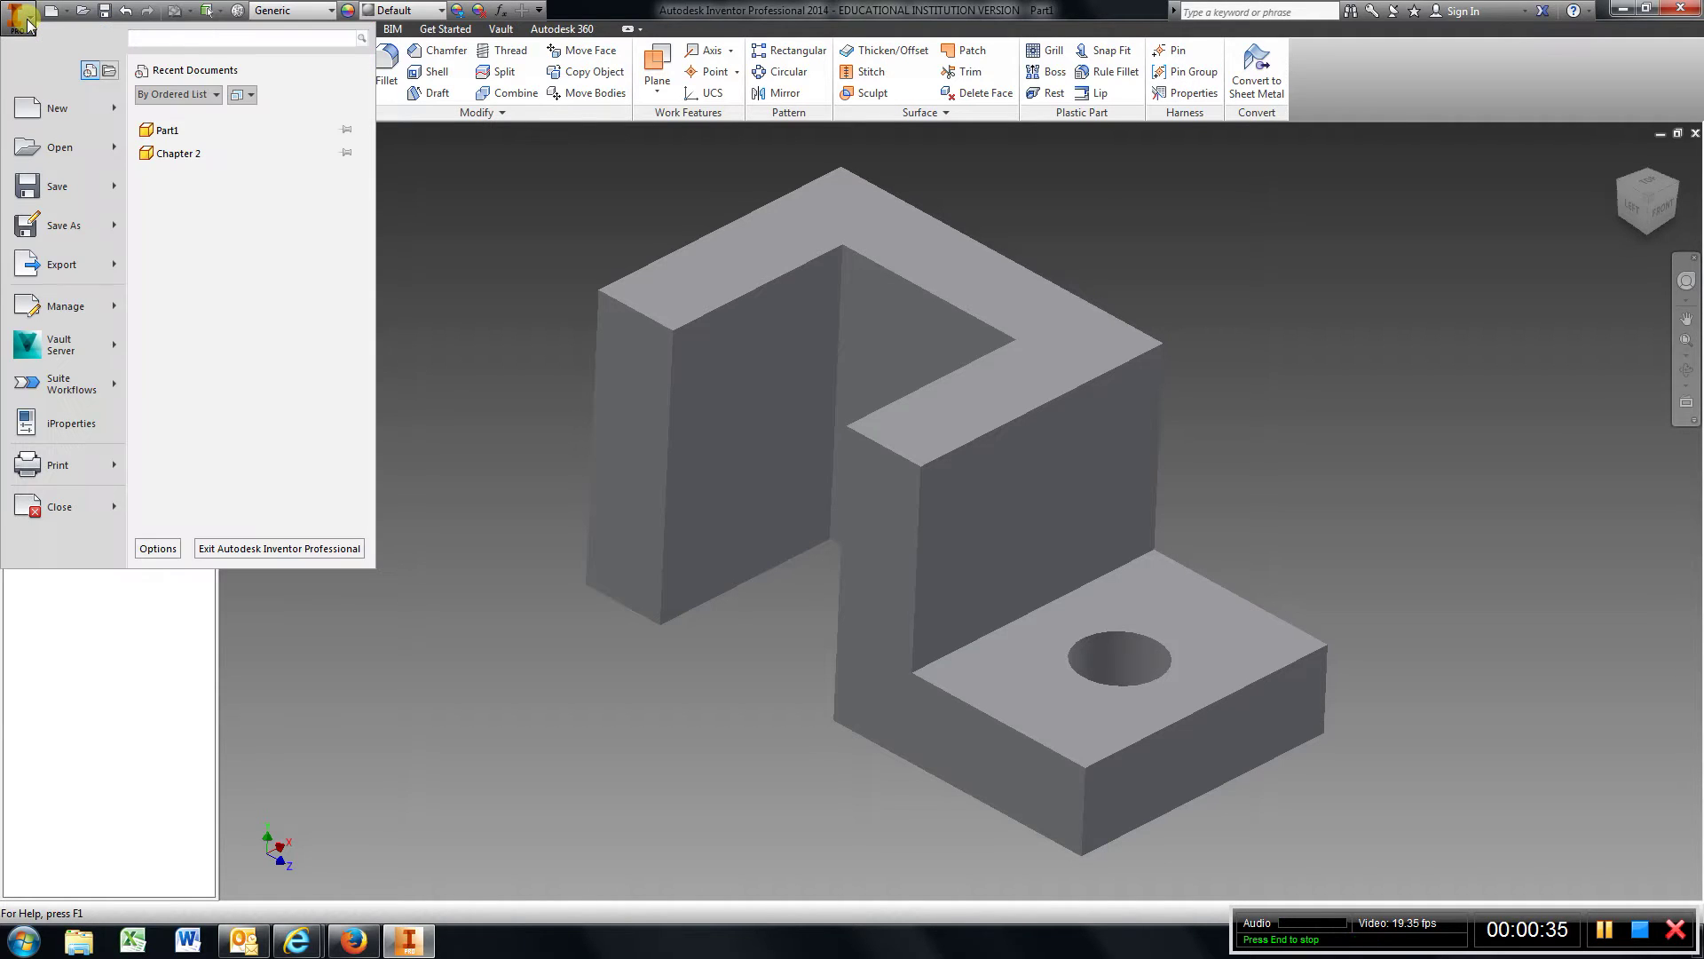
click(56, 109)
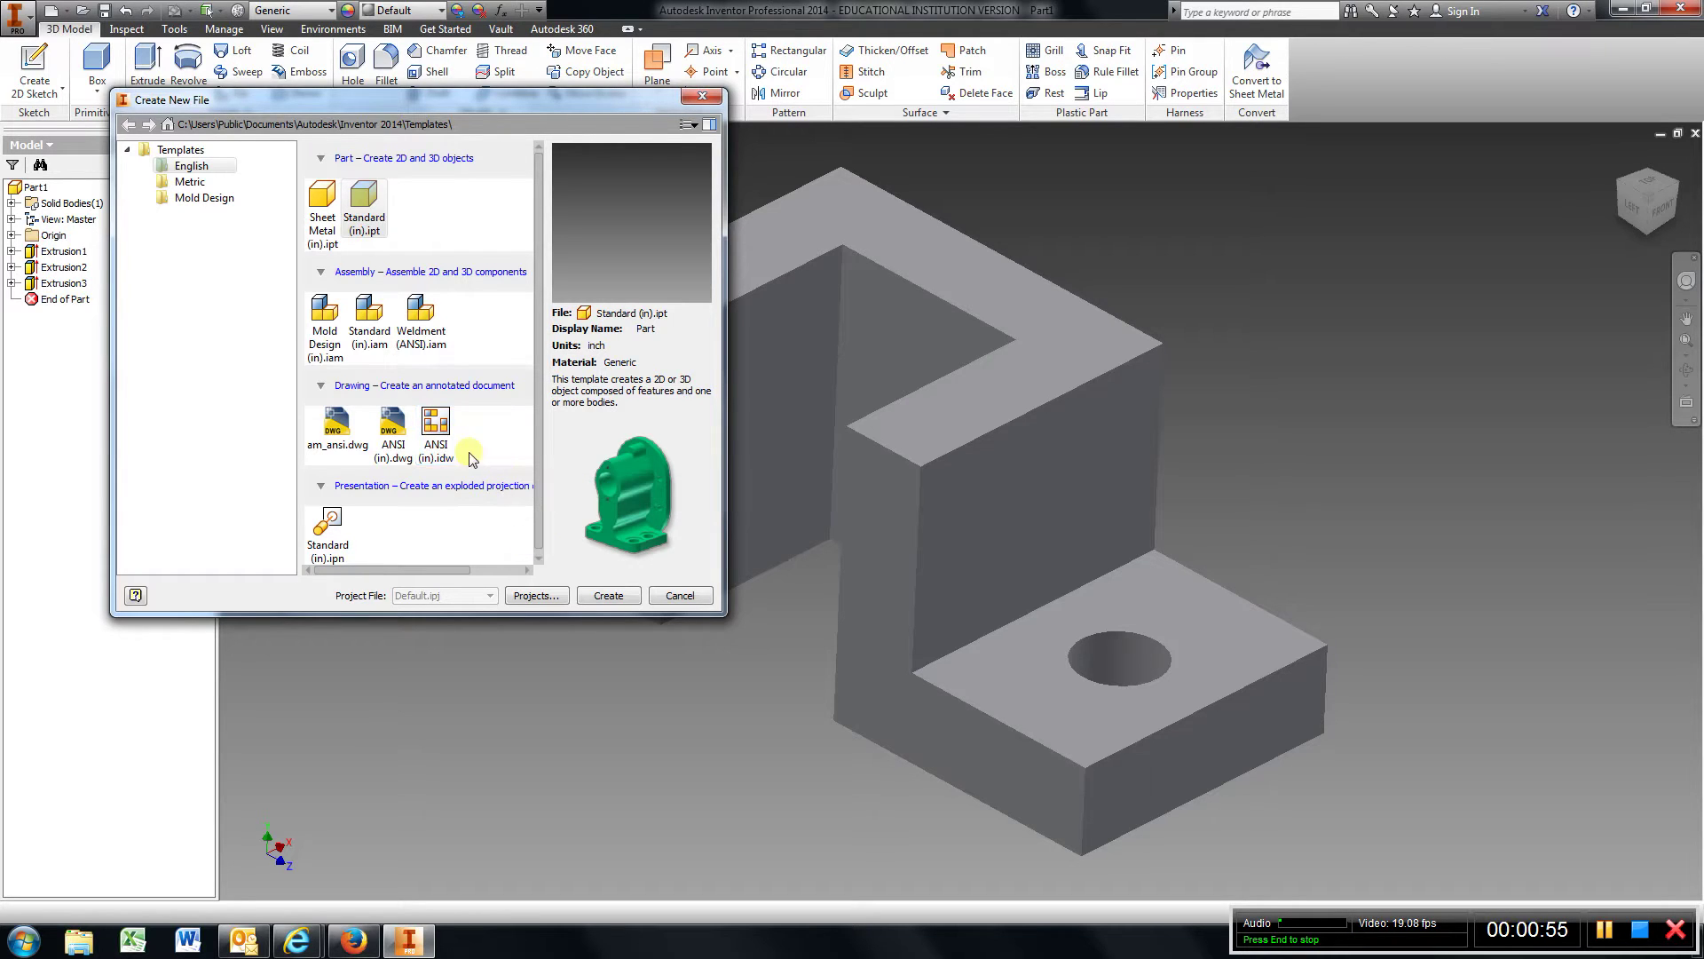
click(442, 445)
click(600, 595)
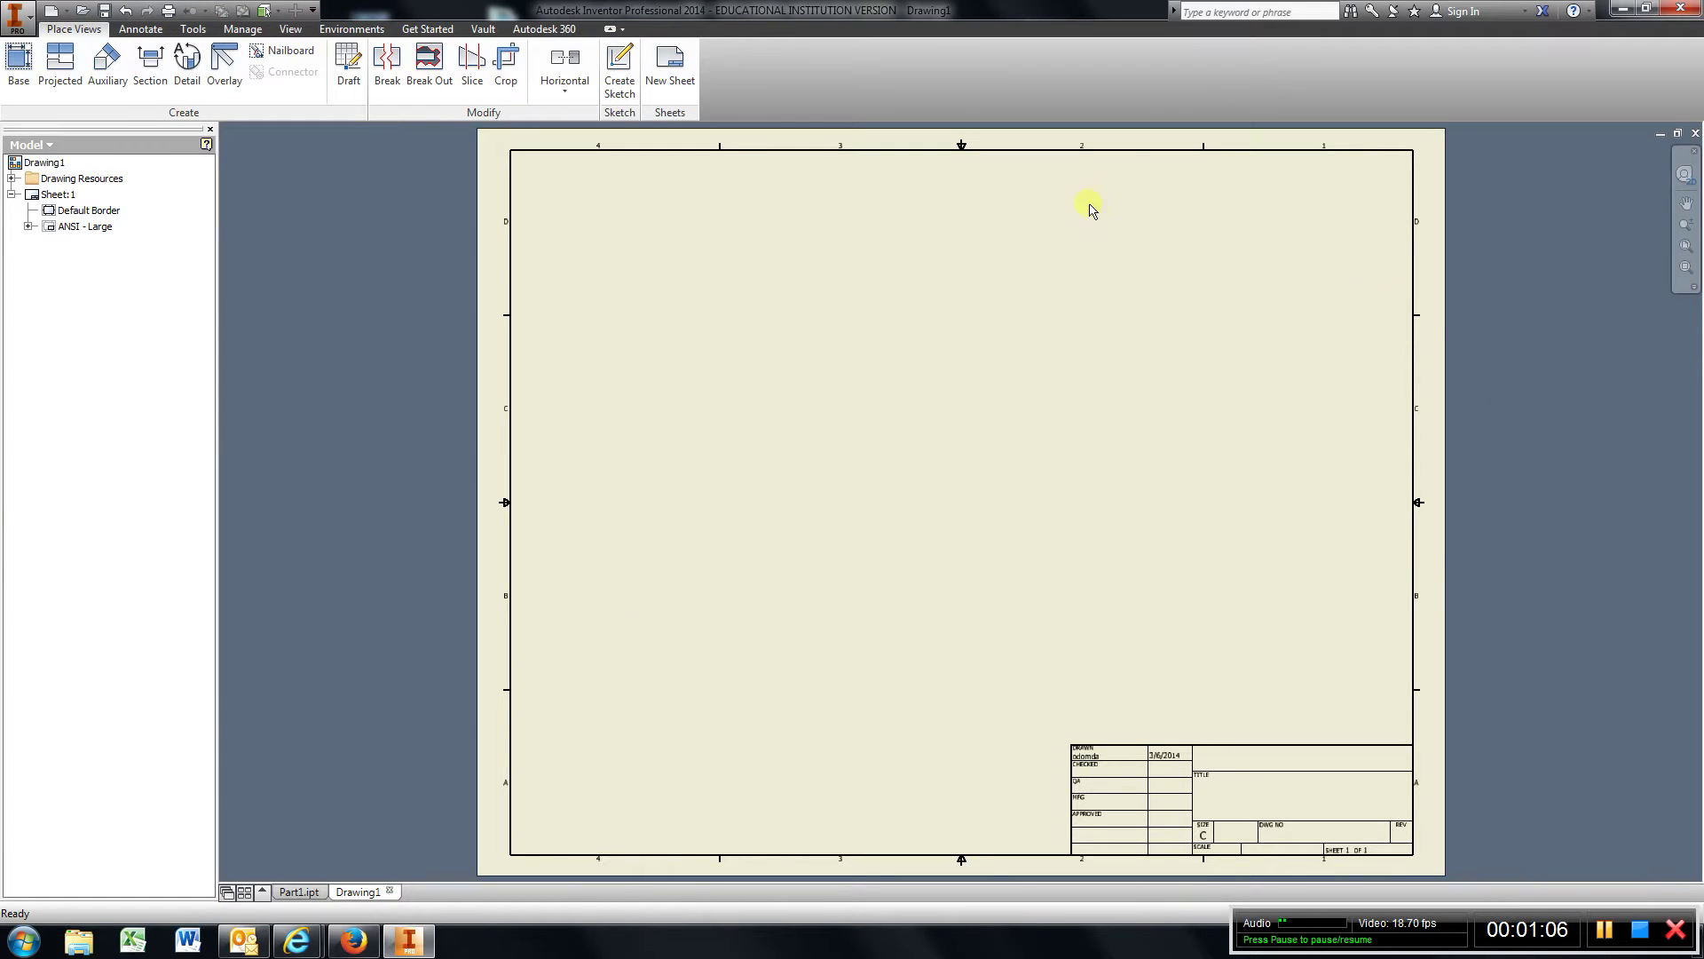
Step: Start a base view of Part1.ipt and set its custom view orientation to the part's LEFT face
click(22, 70)
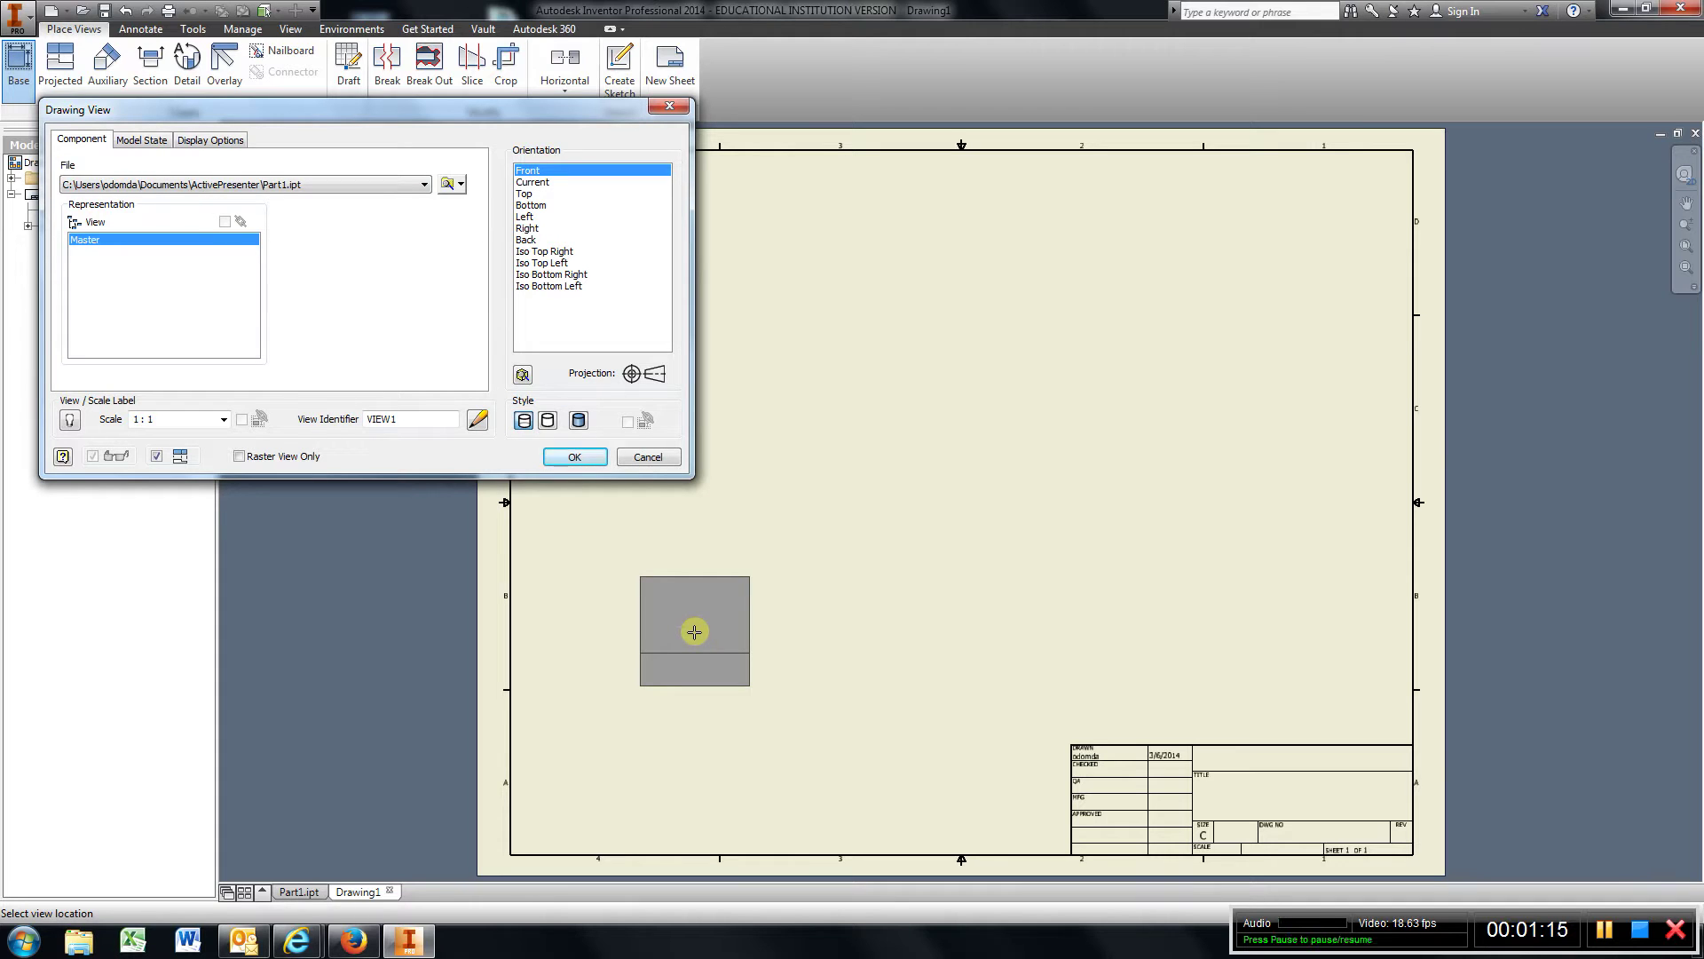
click(522, 374)
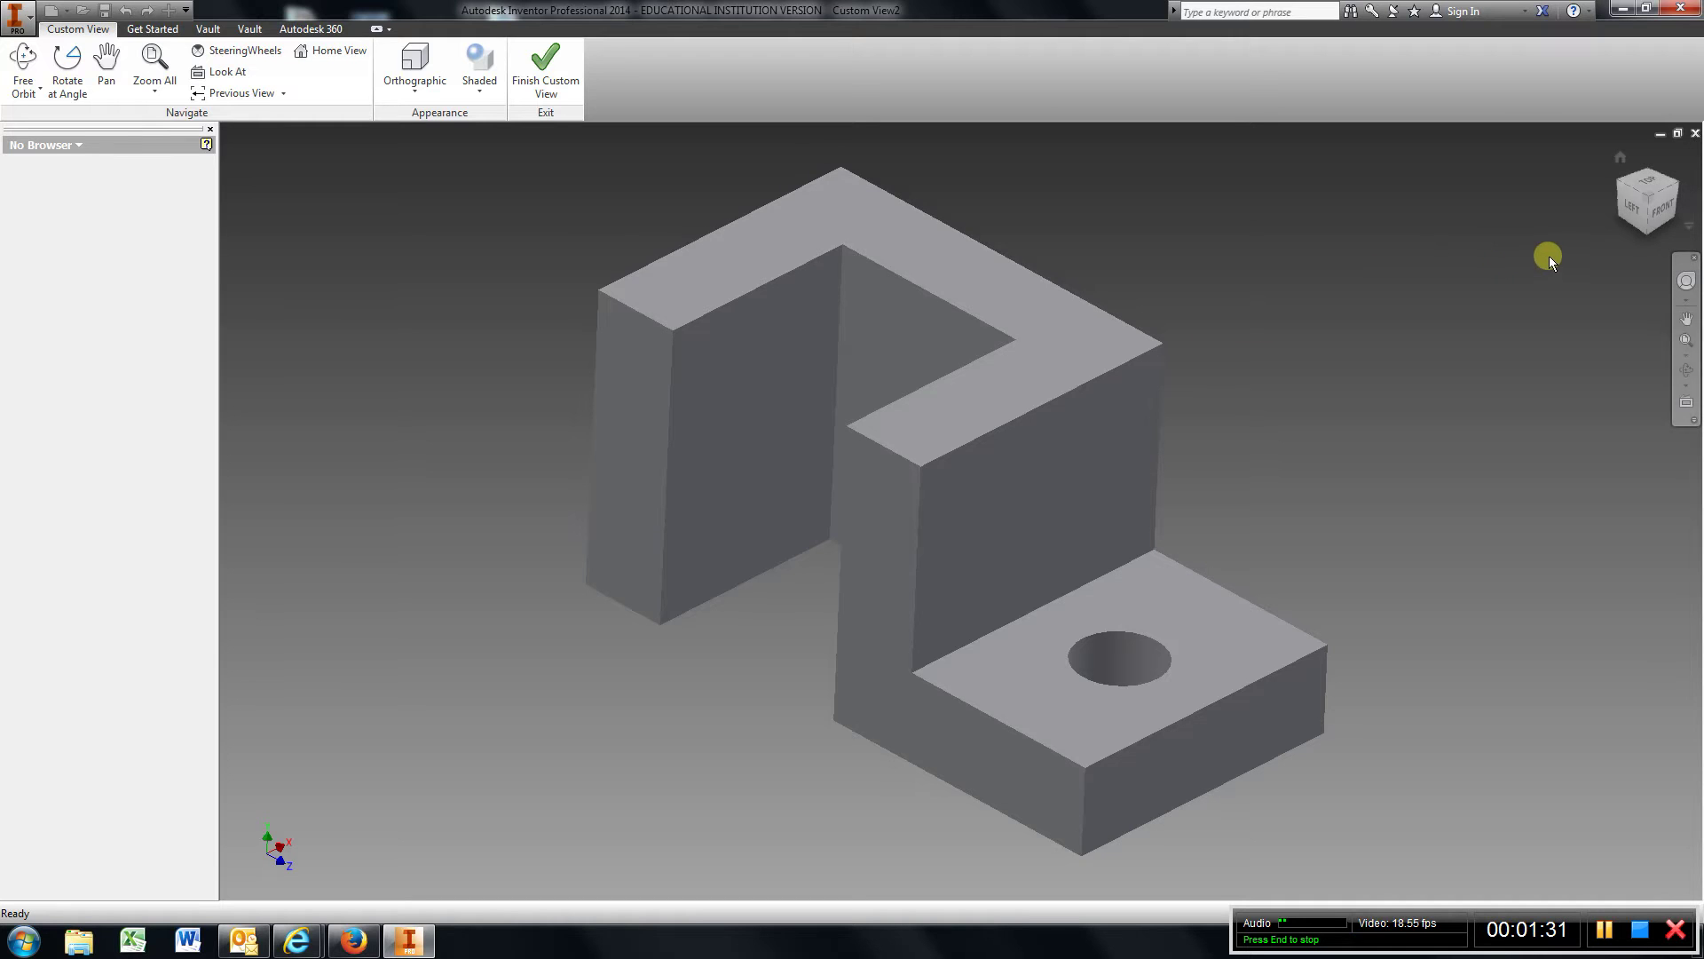
drag(1656, 218, 1529, 224)
click(1647, 222)
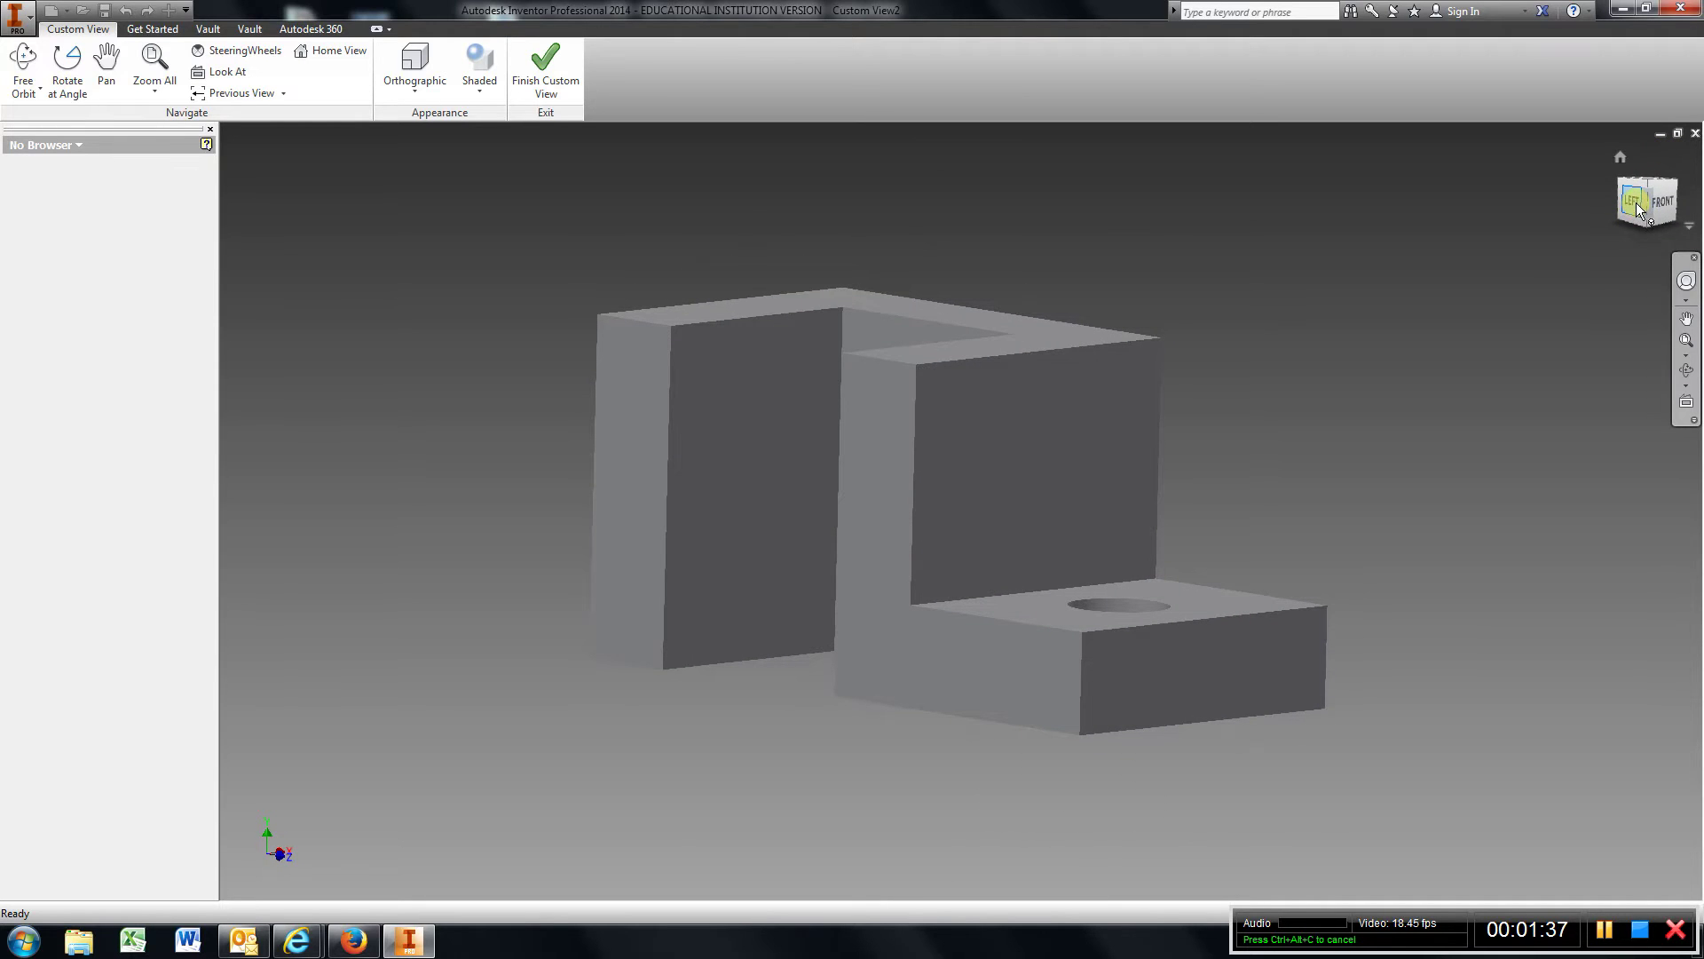
click(1637, 203)
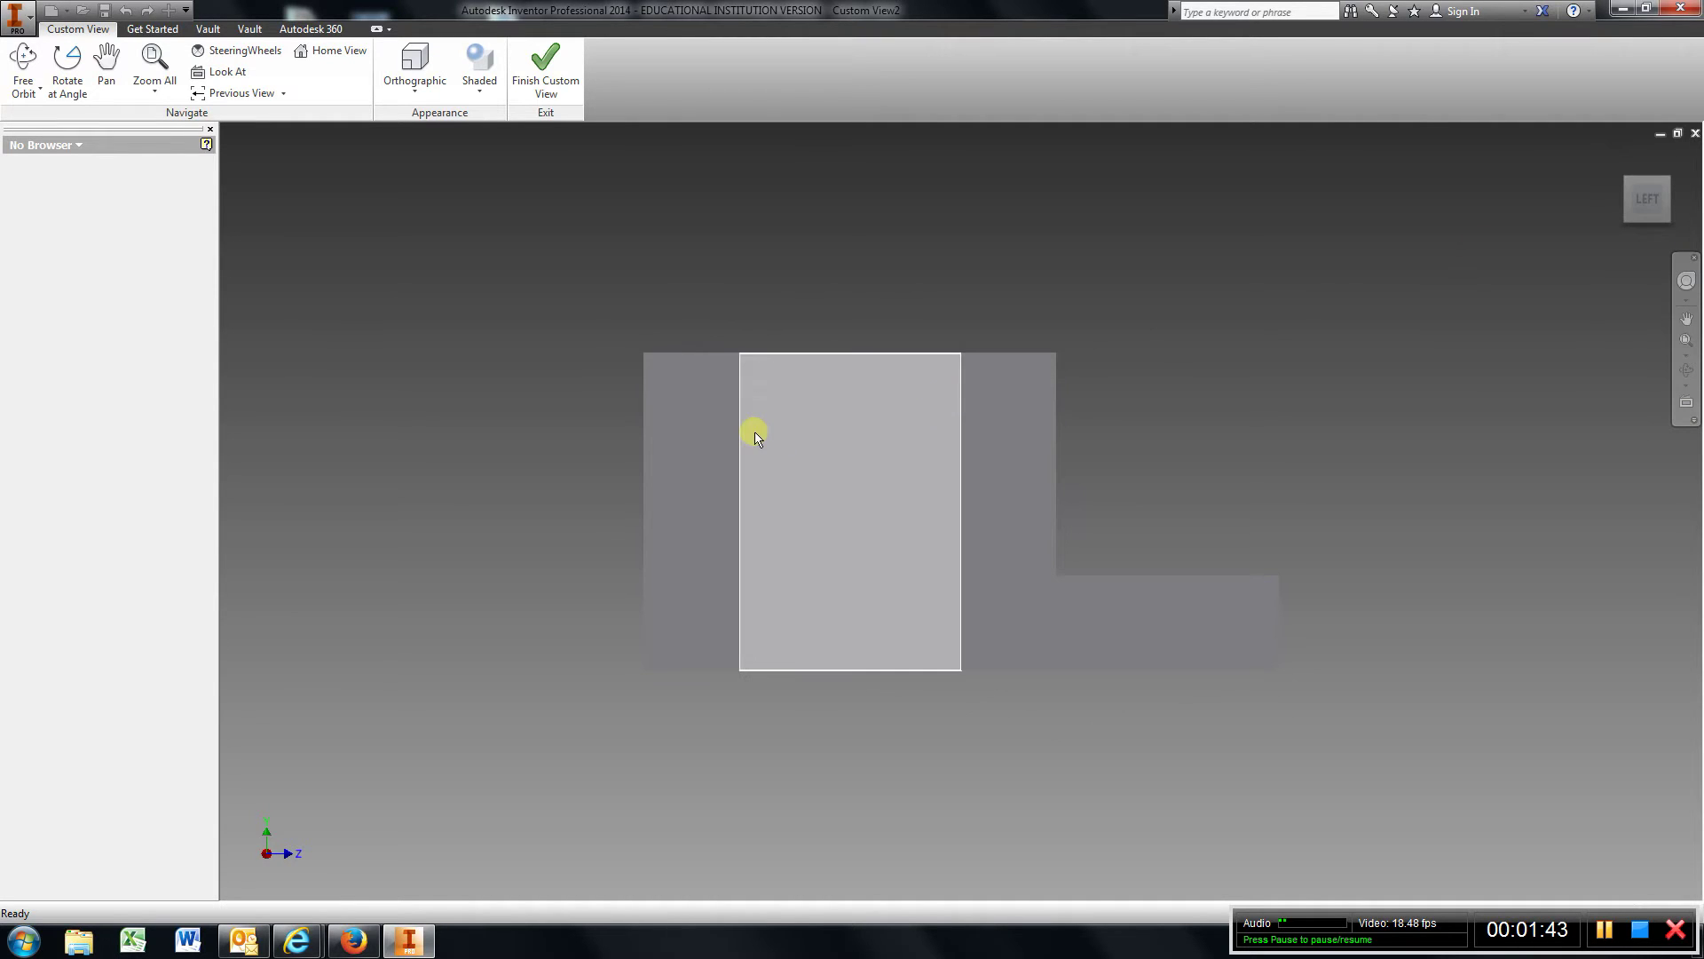
click(550, 80)
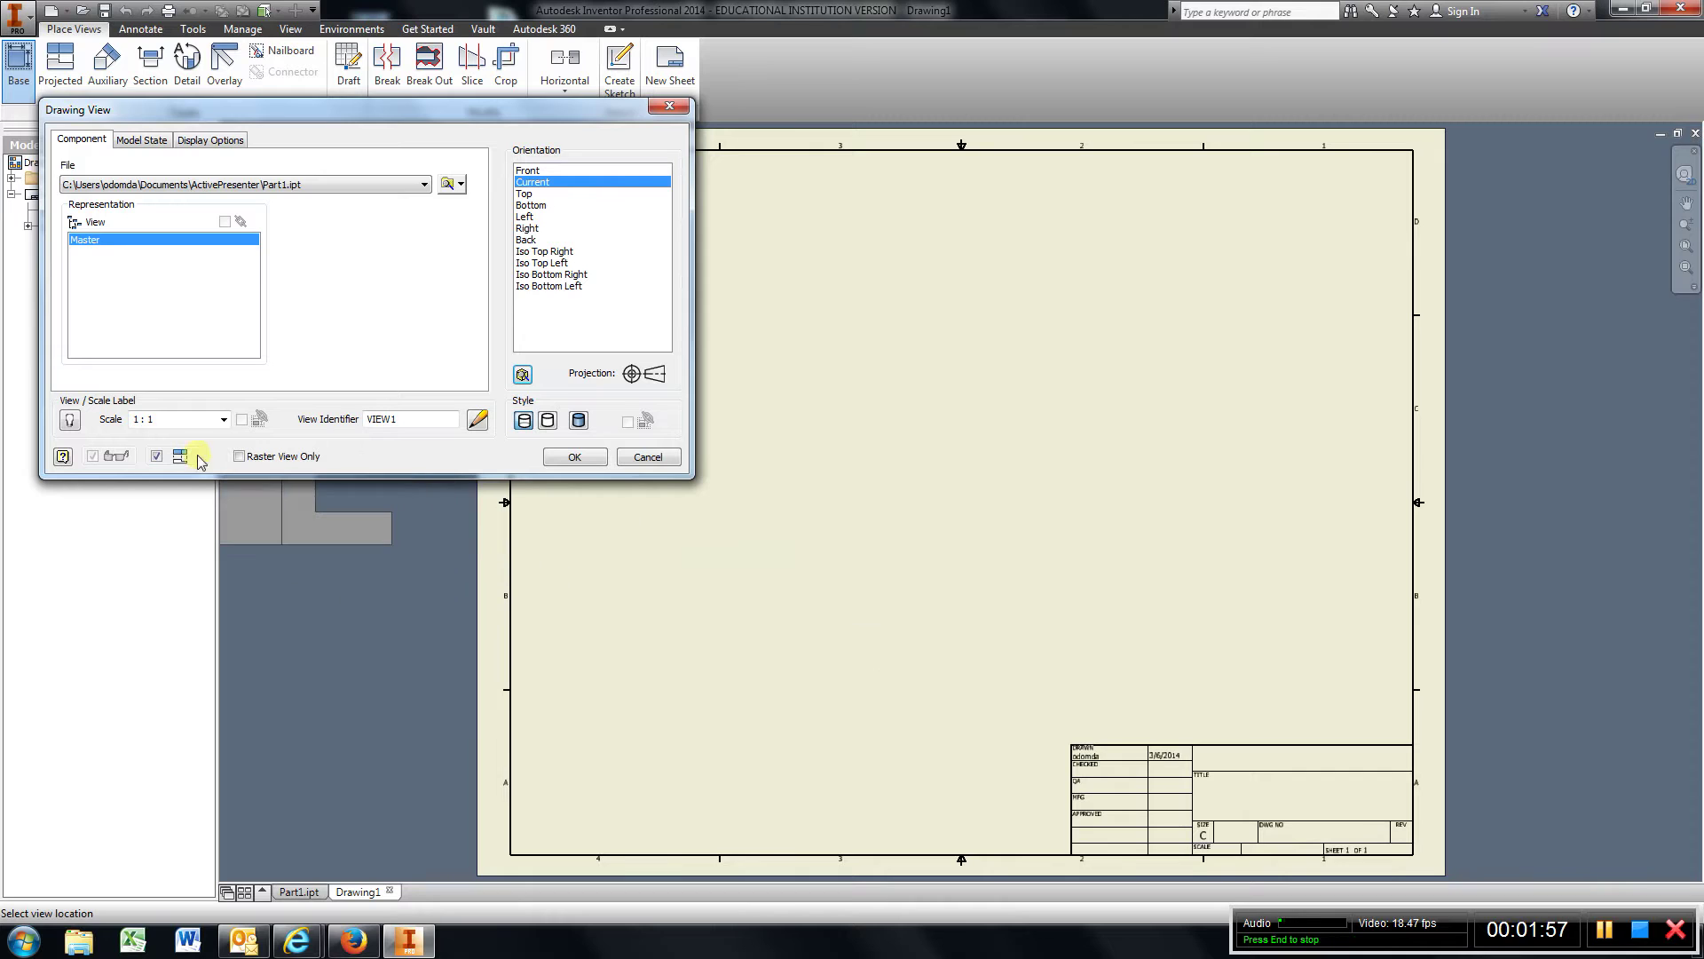
Step: Try the 2:1 scale for the base view and return the scale to 1:1
click(224, 421)
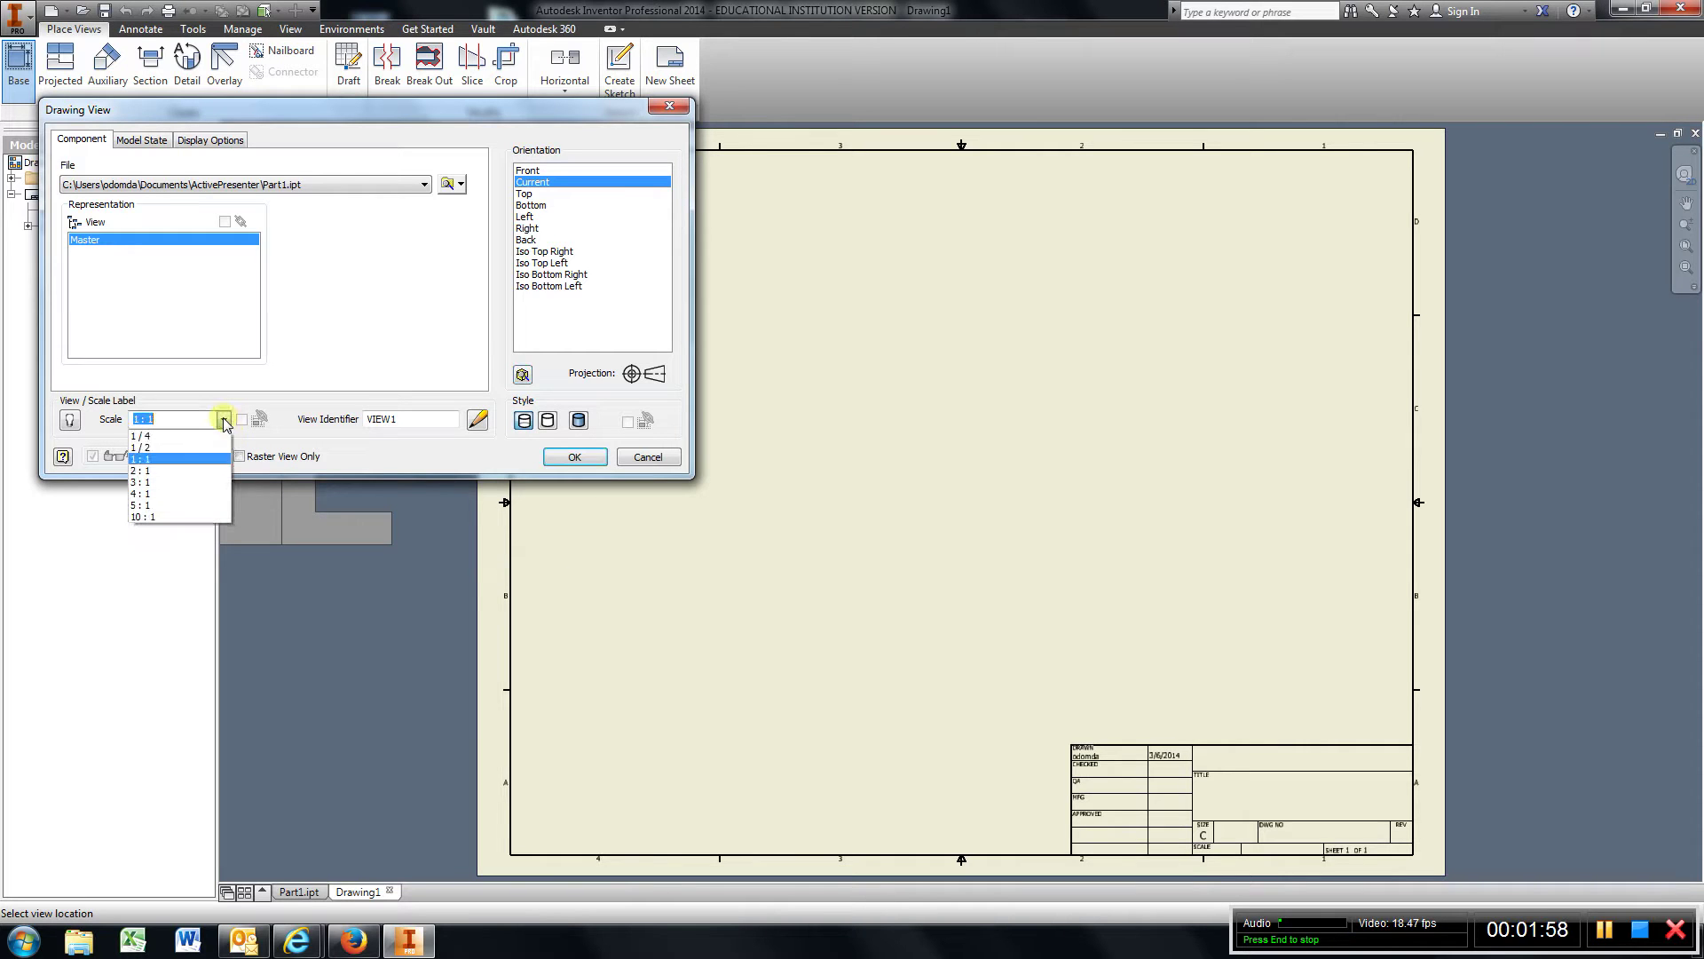
click(211, 470)
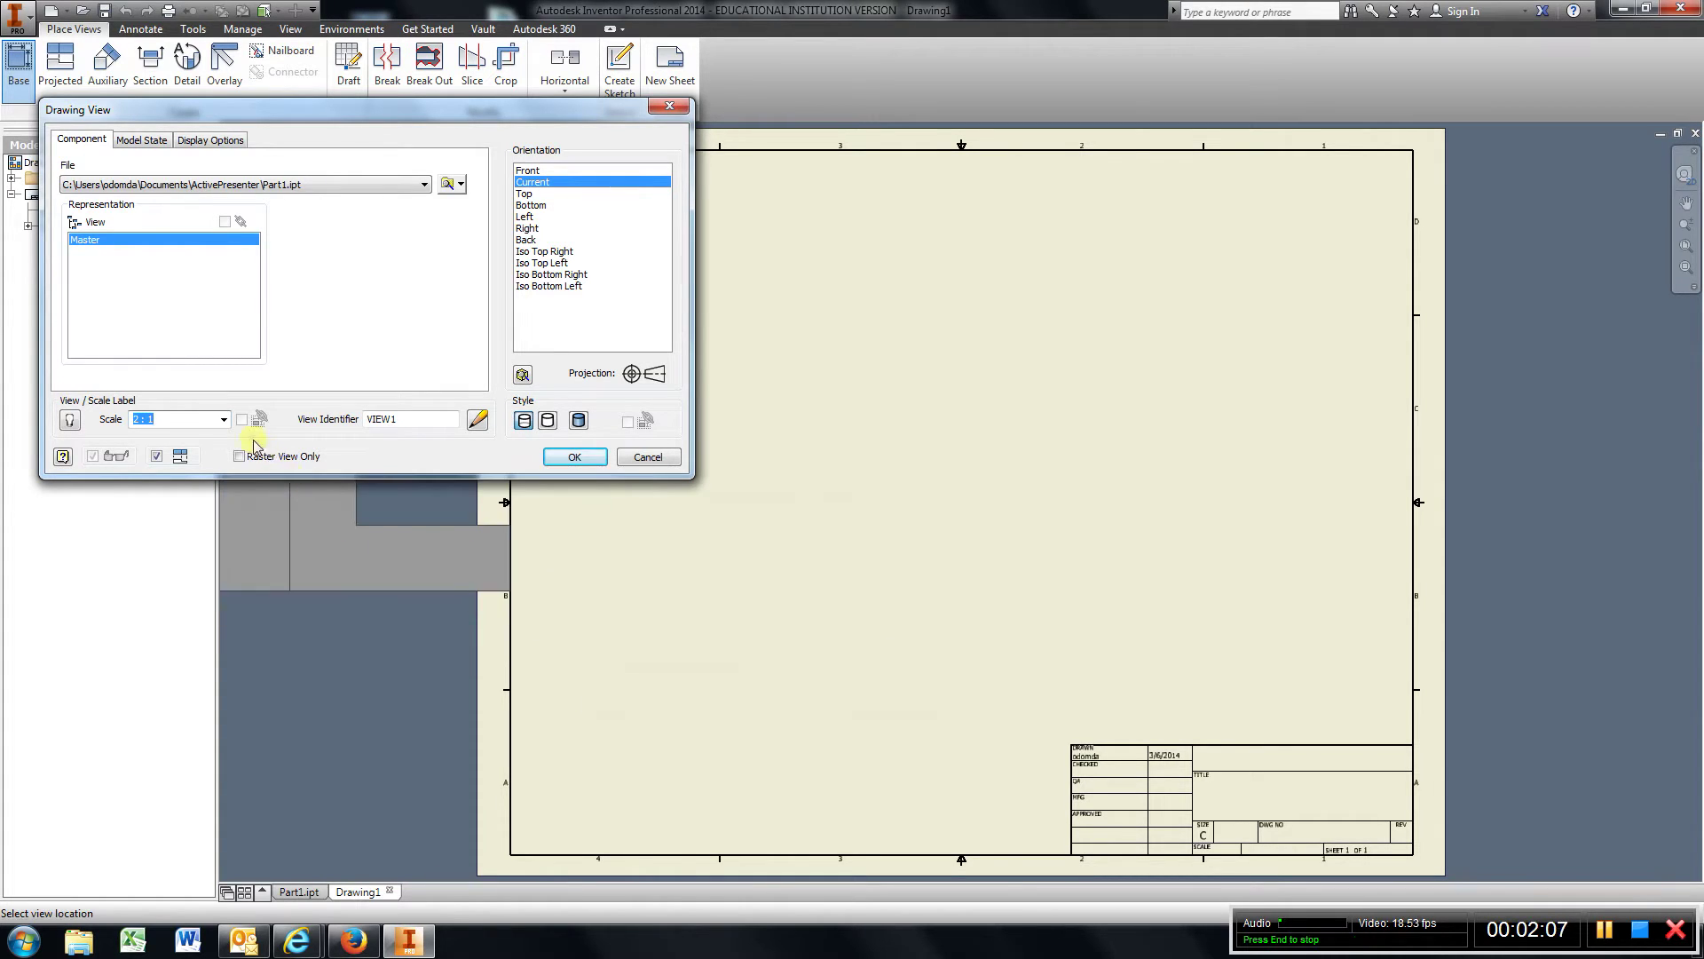
click(224, 419)
click(200, 459)
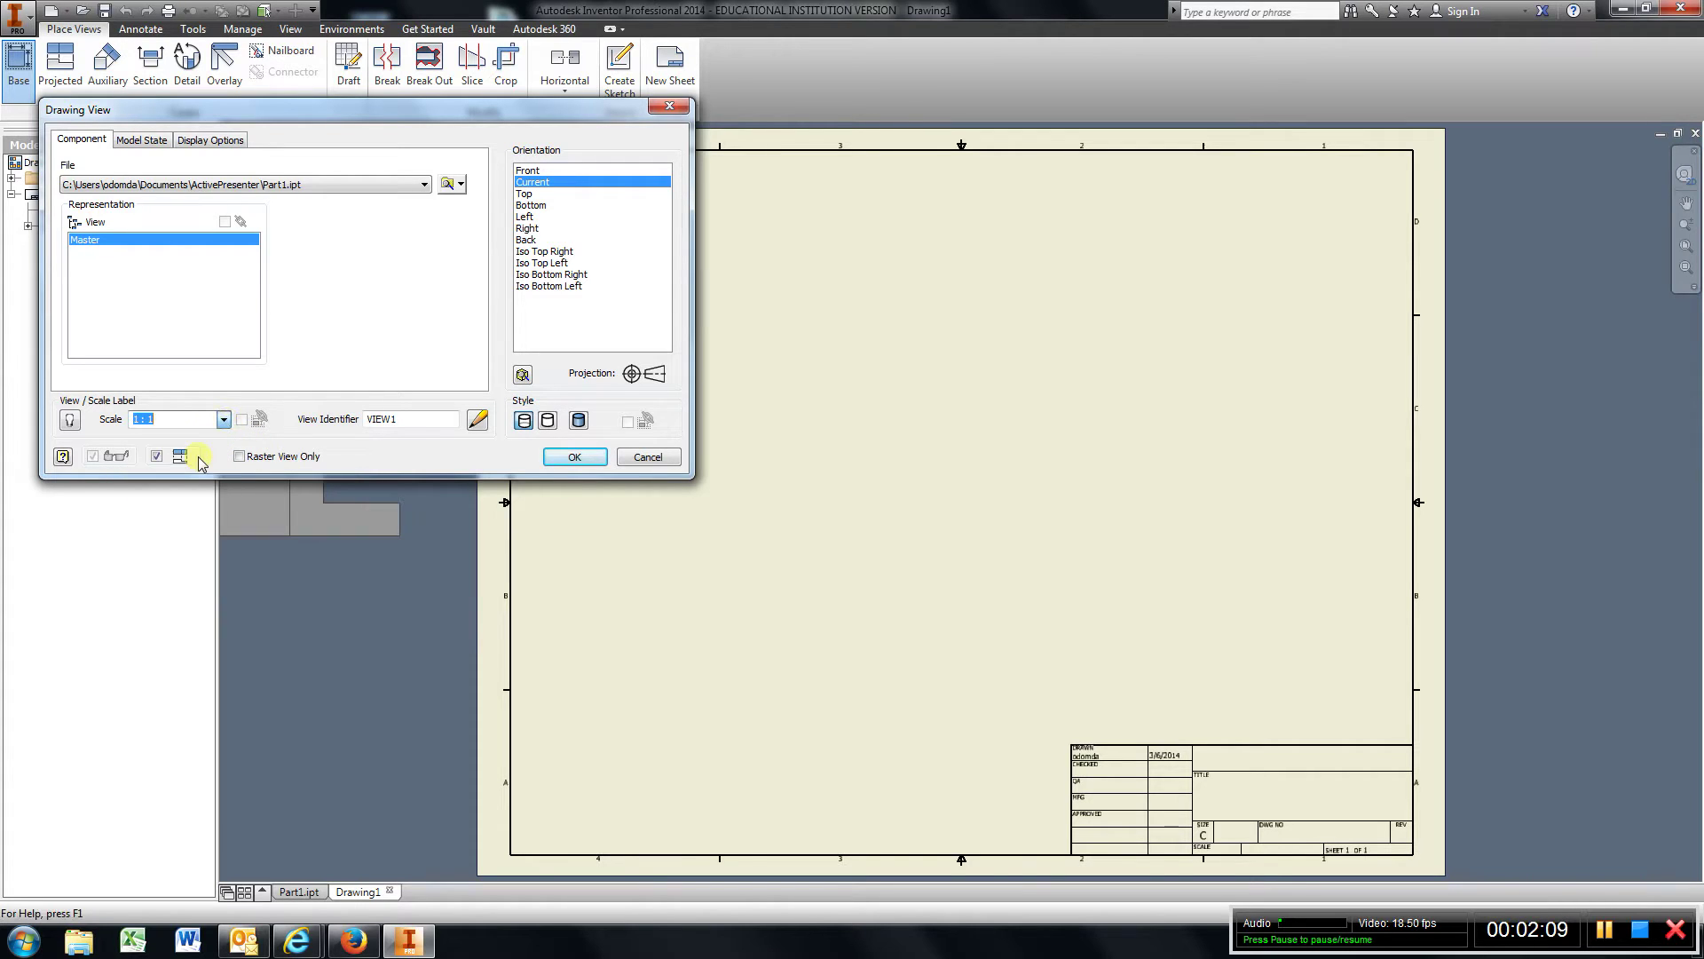
click(451, 192)
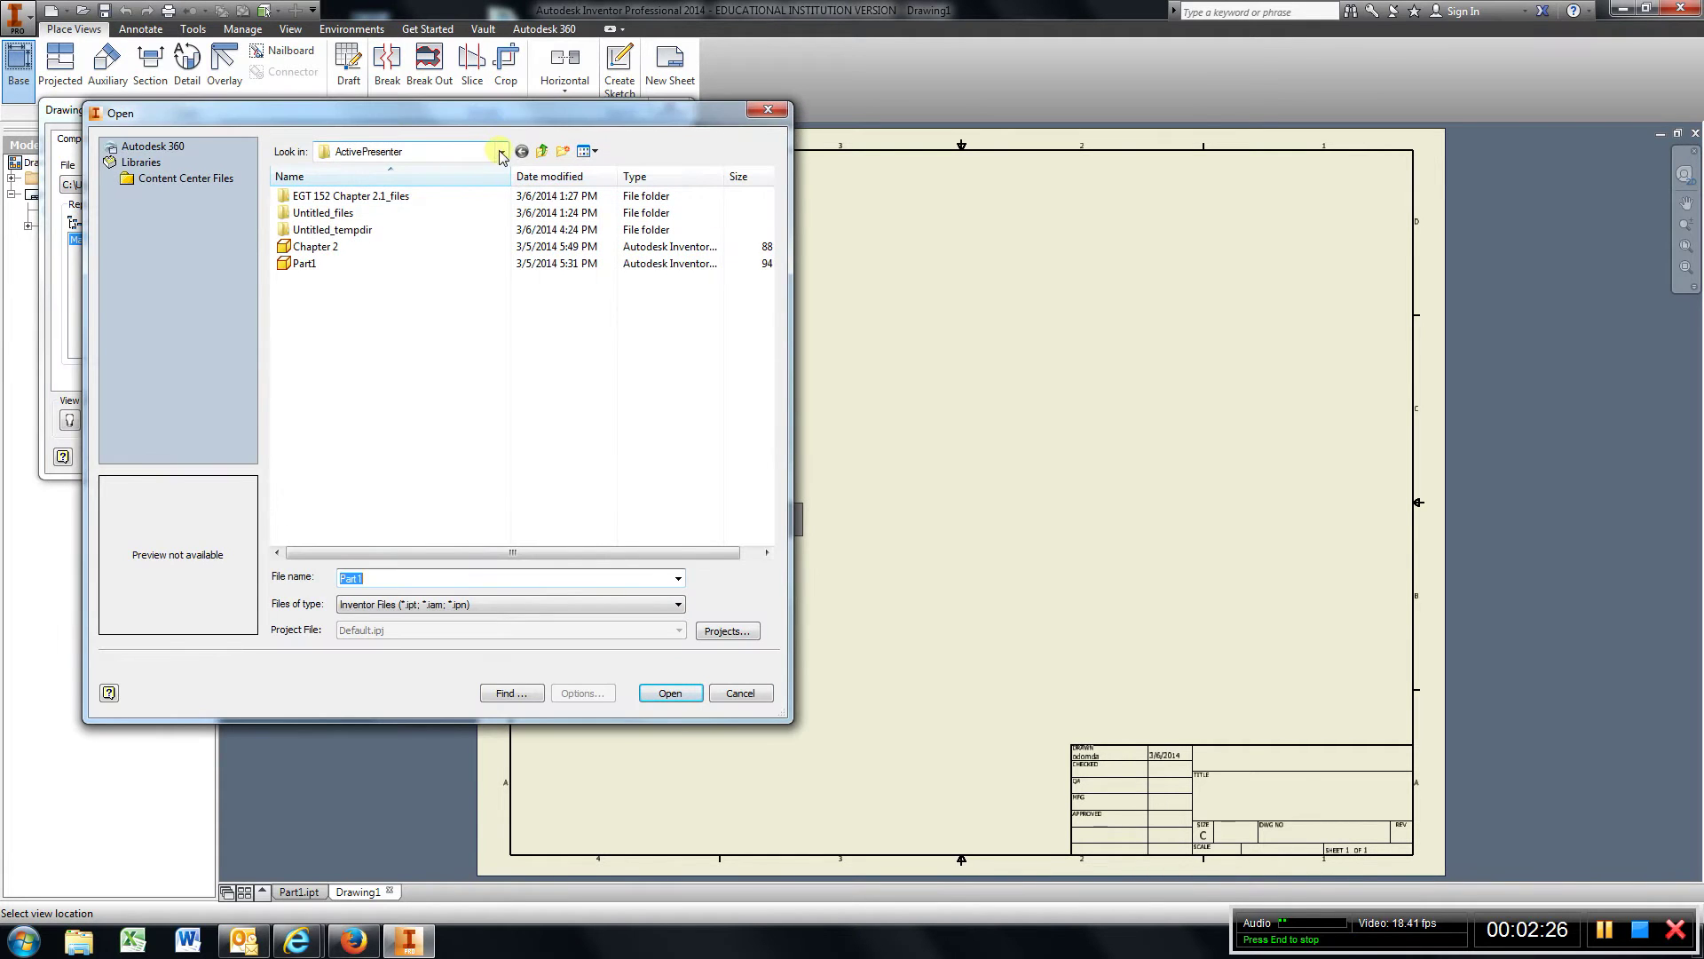
click(501, 153)
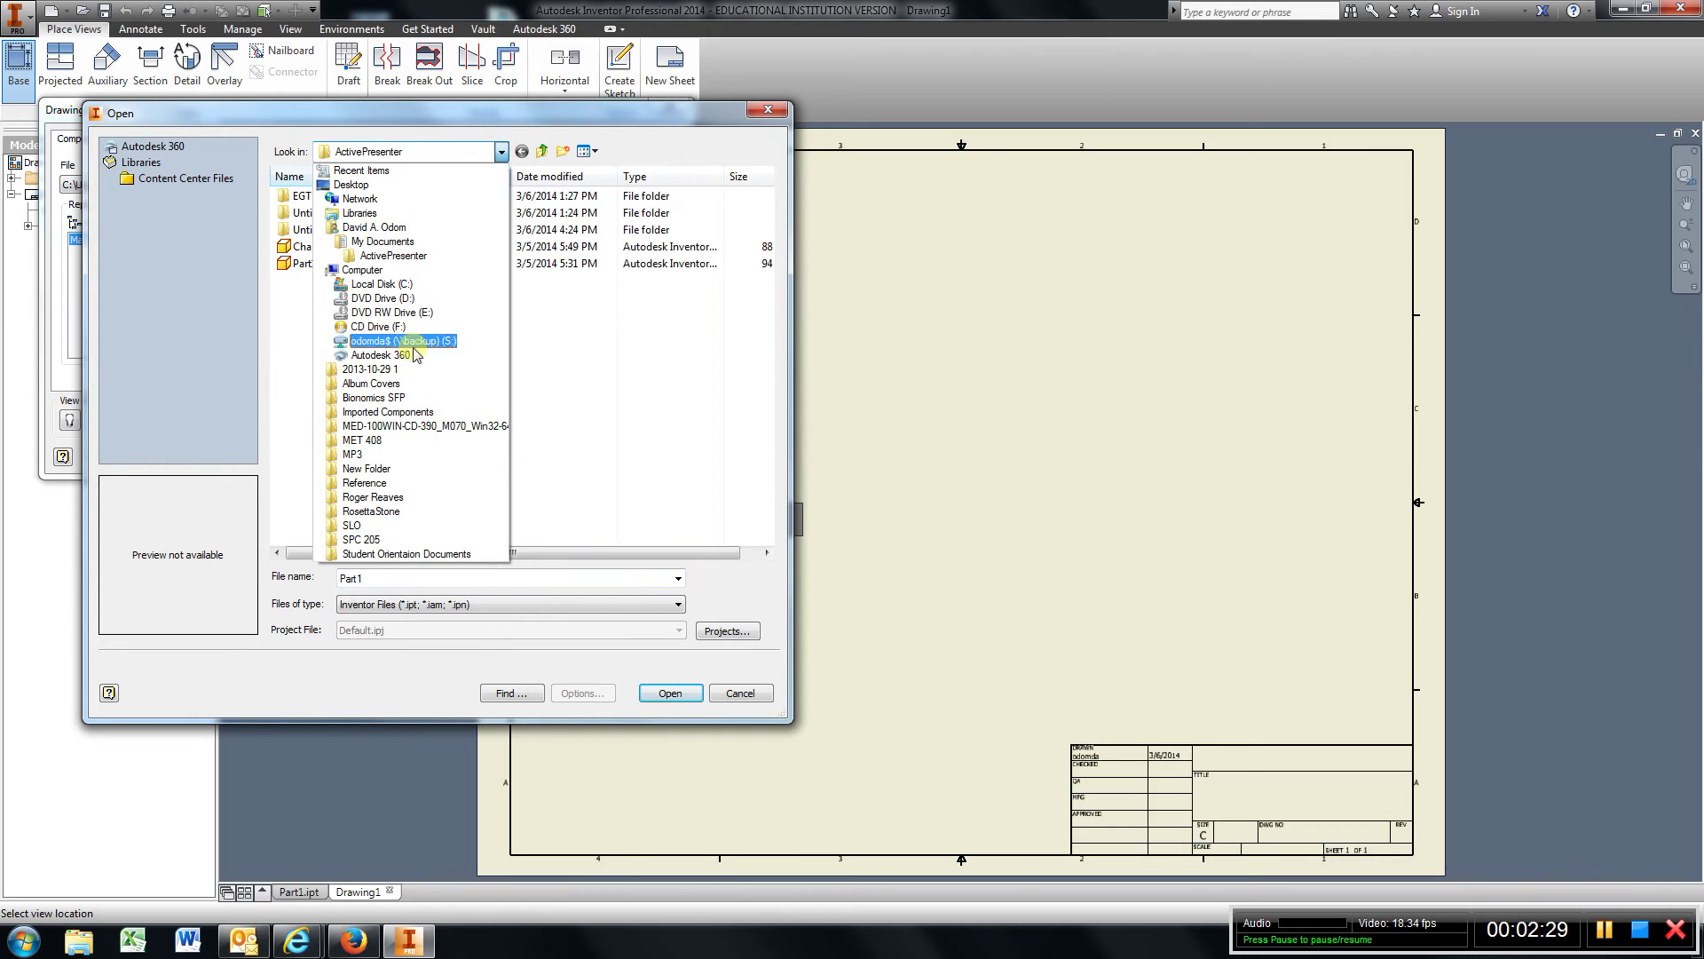
click(502, 152)
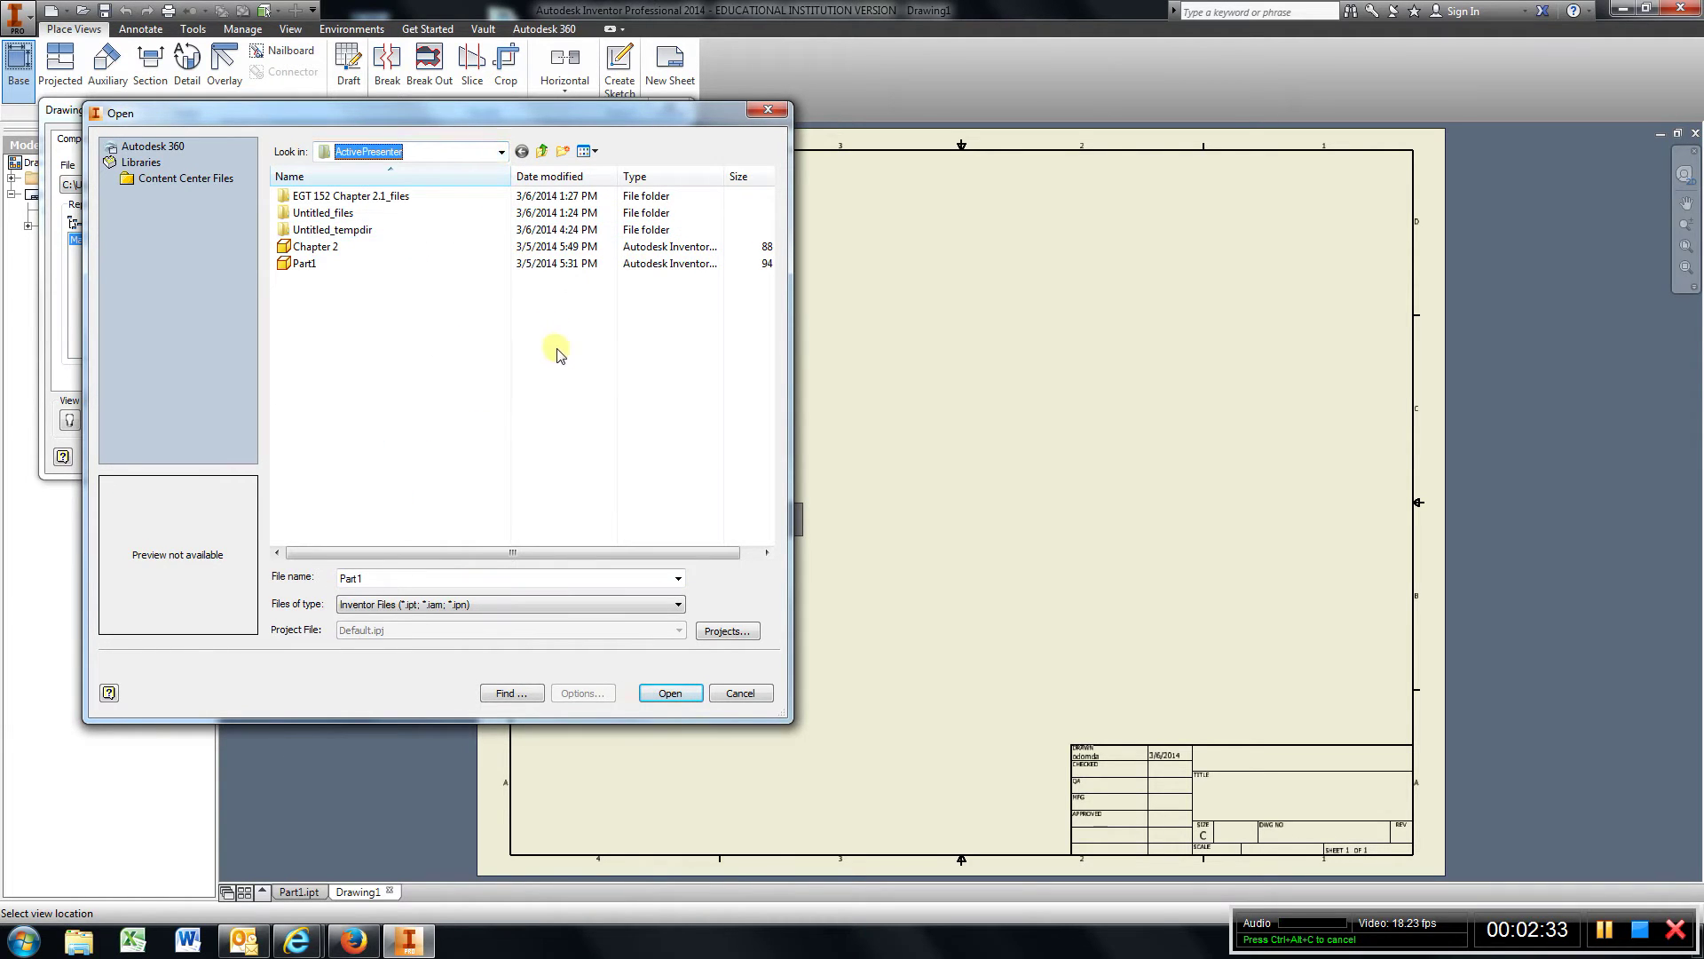
click(742, 696)
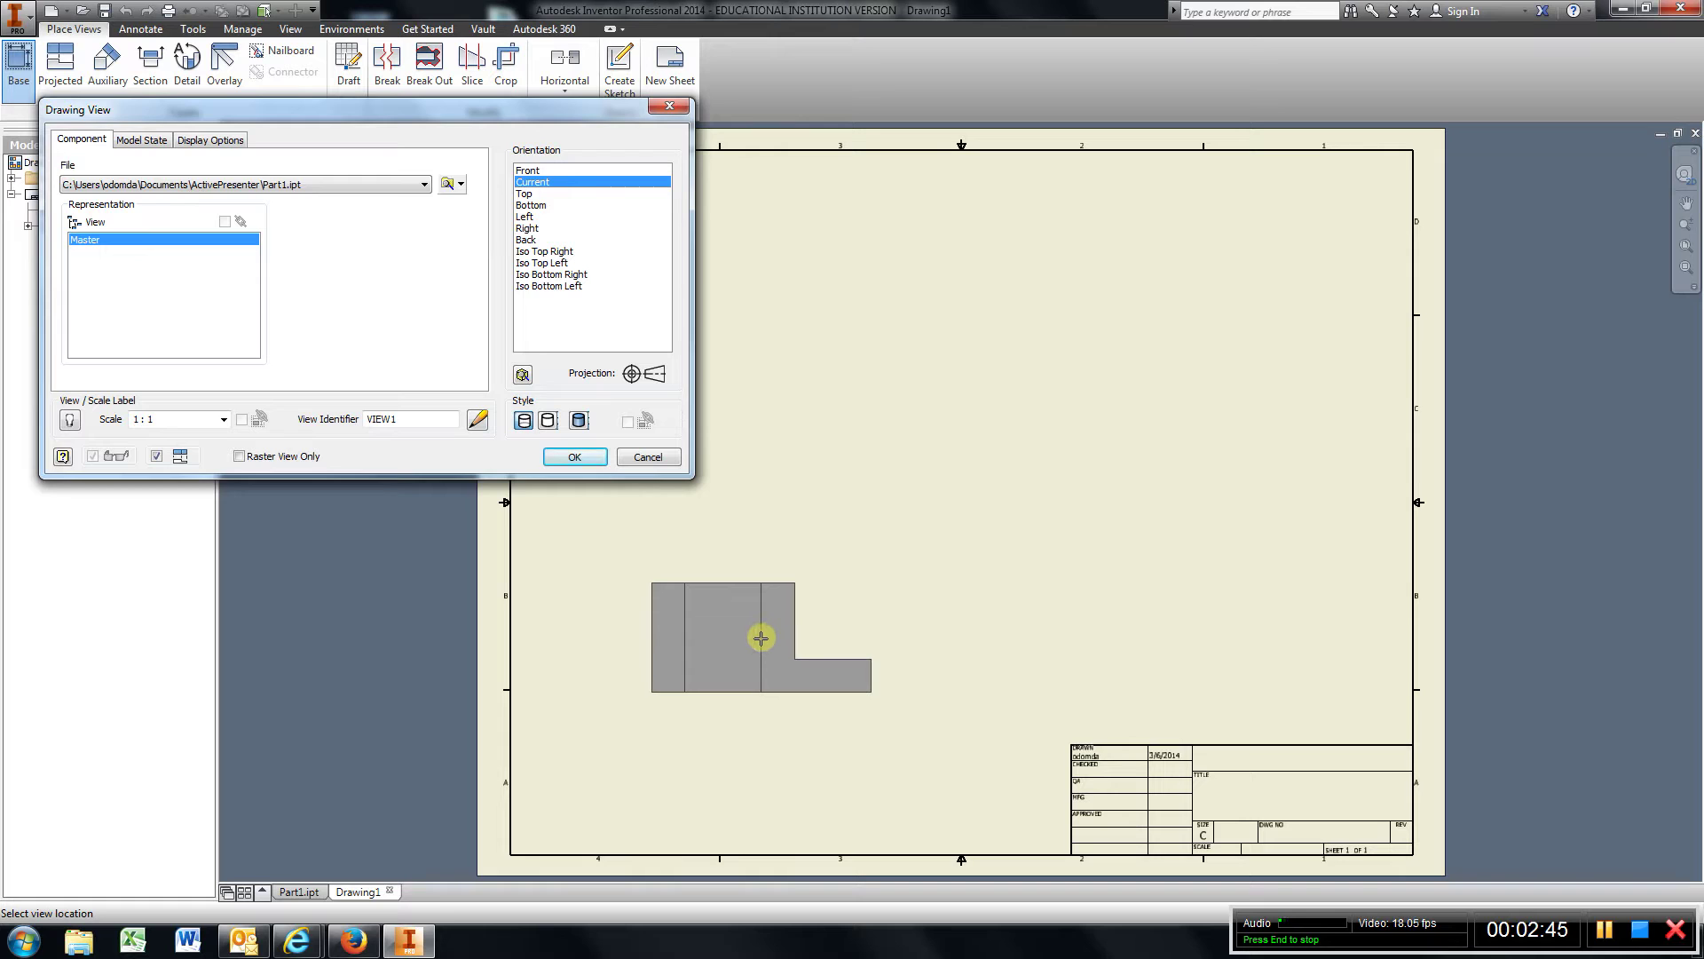
Step: Place the base view in the sheet's lower left area and create projected views above it, to its right and as an upper-right isometric
click(761, 638)
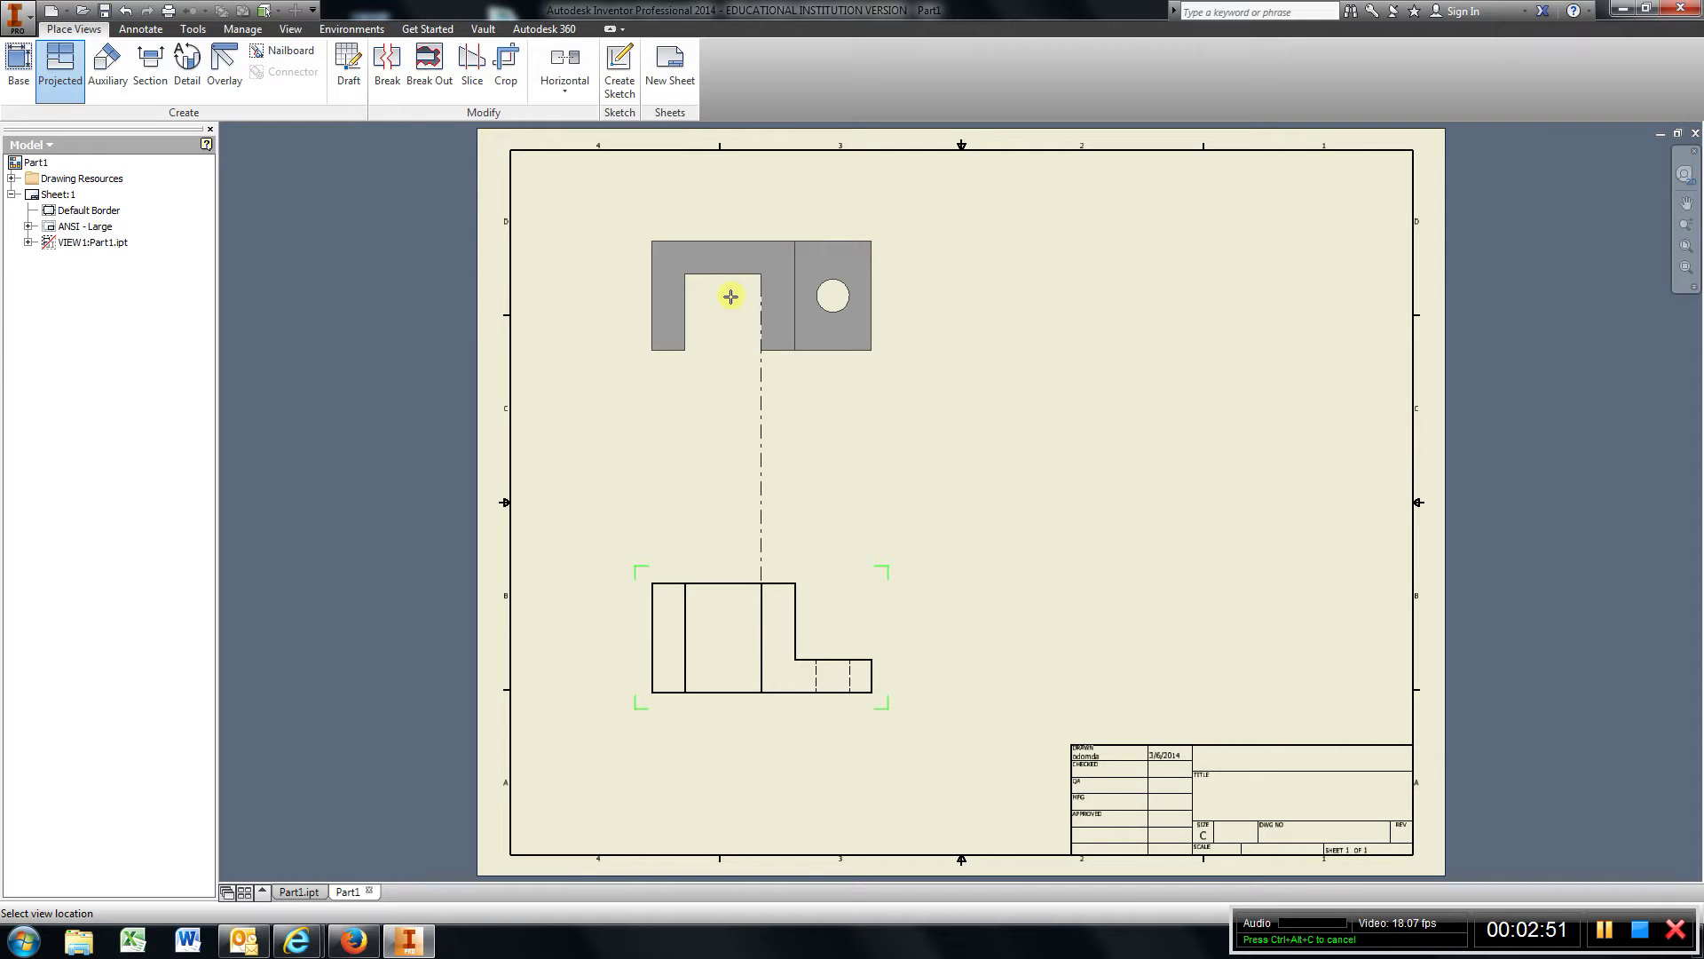
click(730, 297)
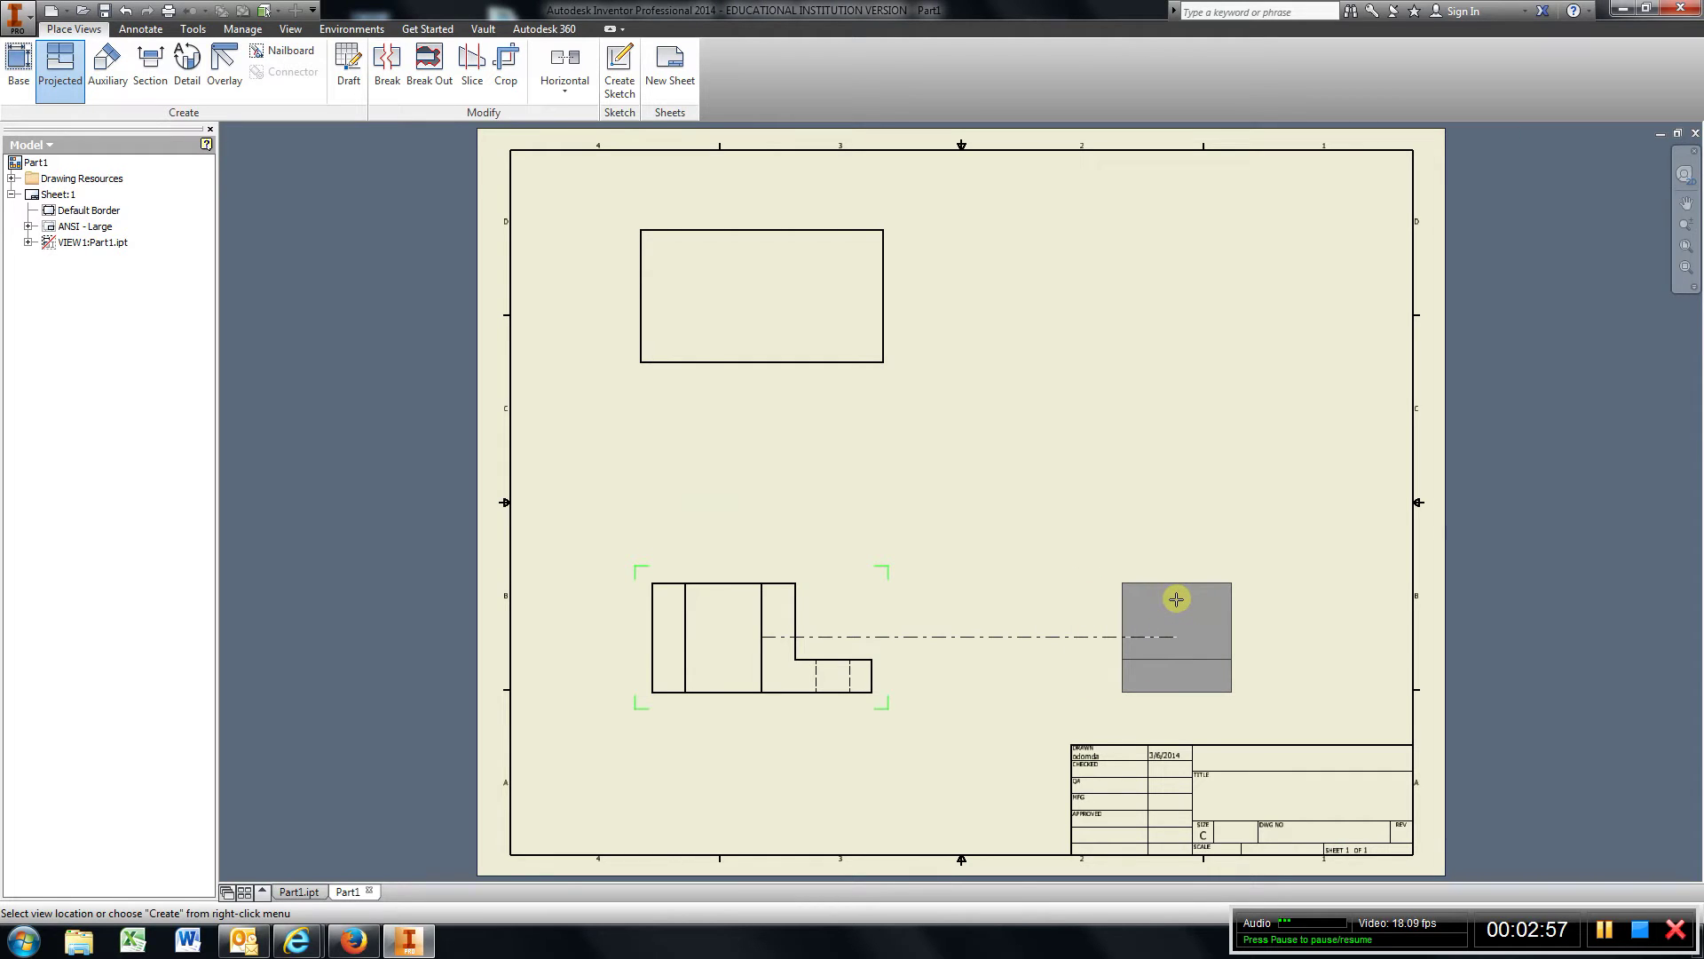
click(1176, 599)
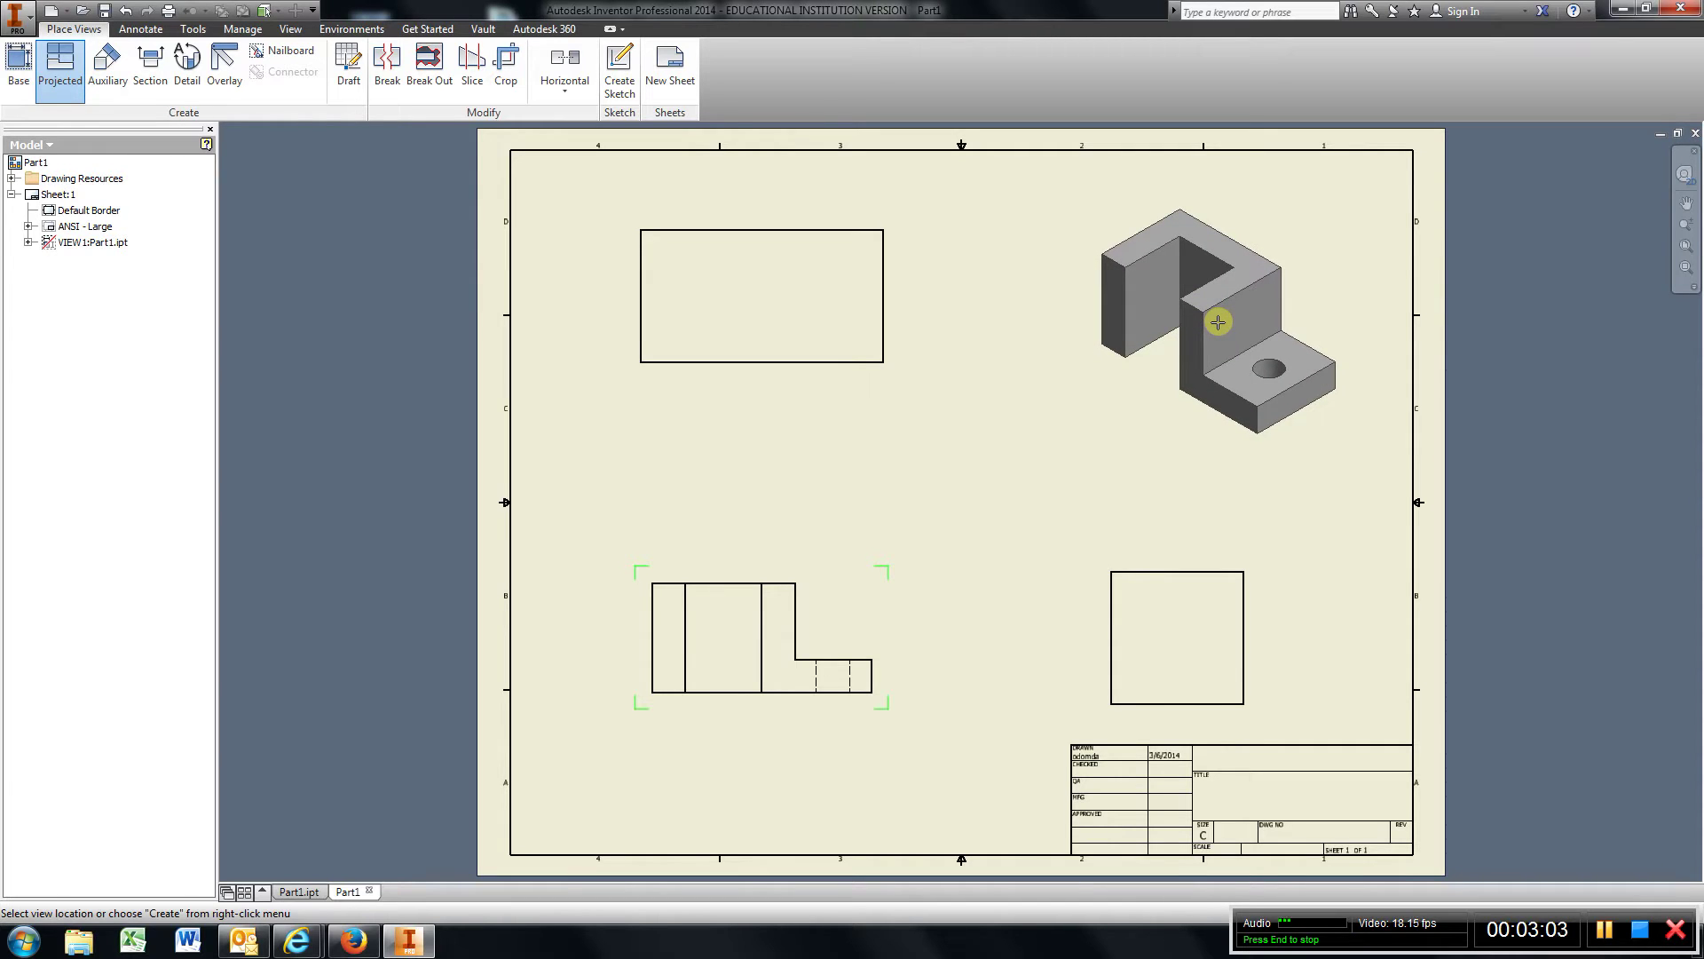
click(1218, 323)
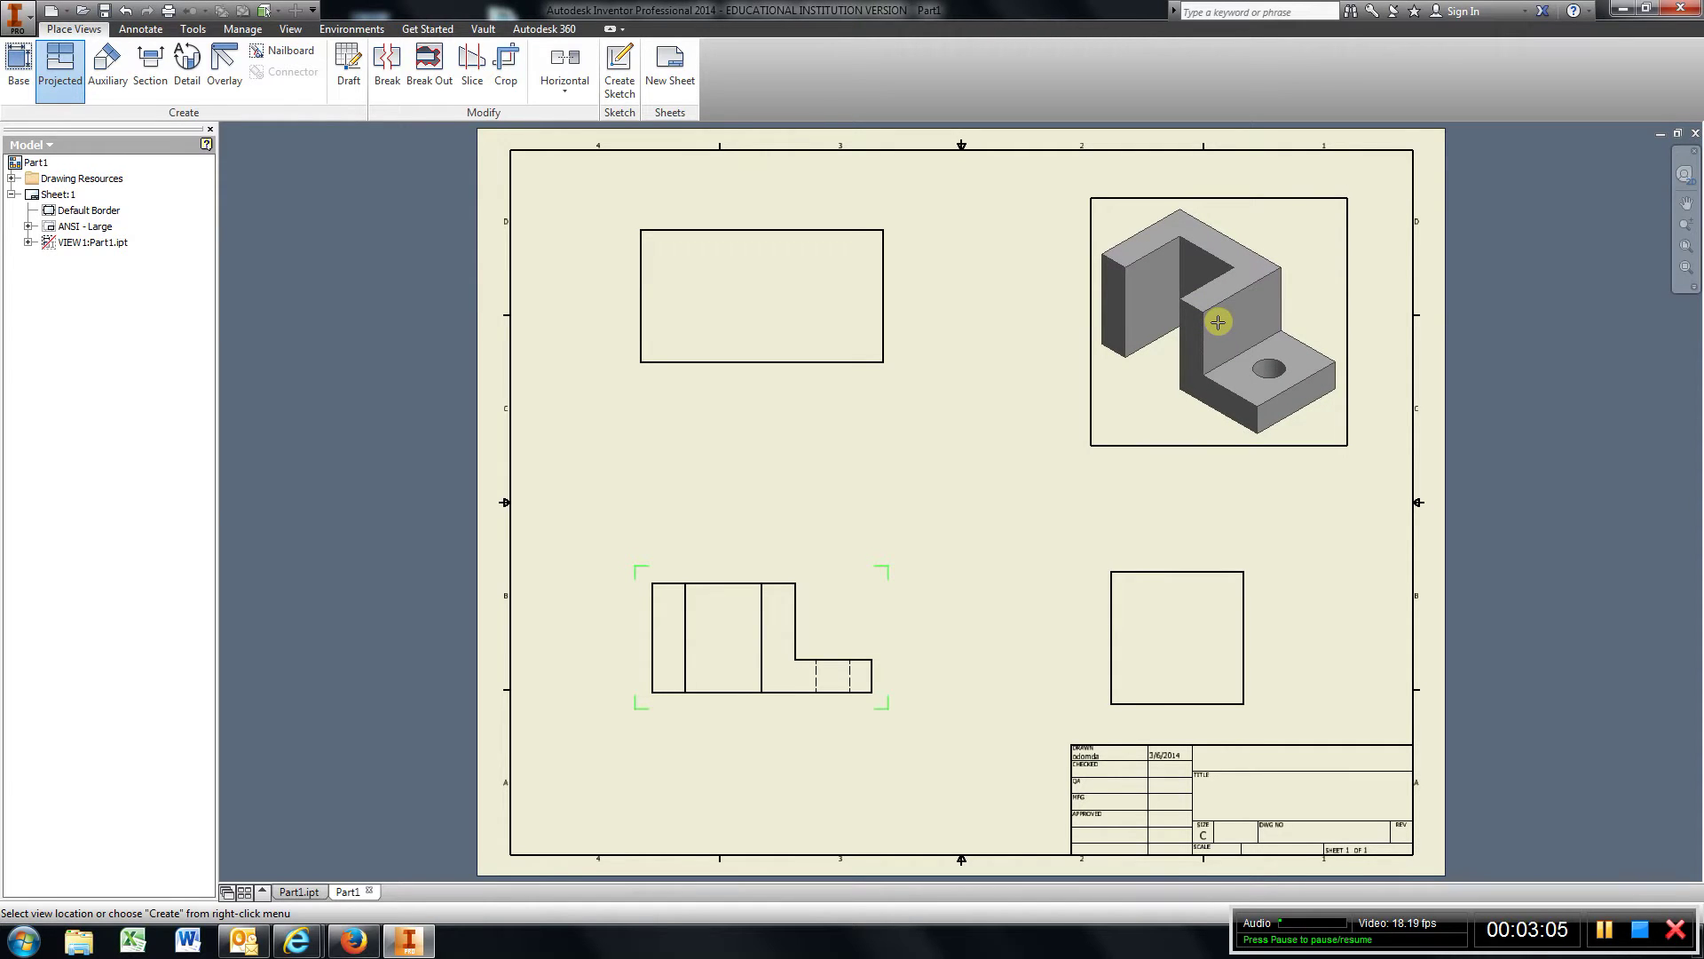
right_click(1218, 322)
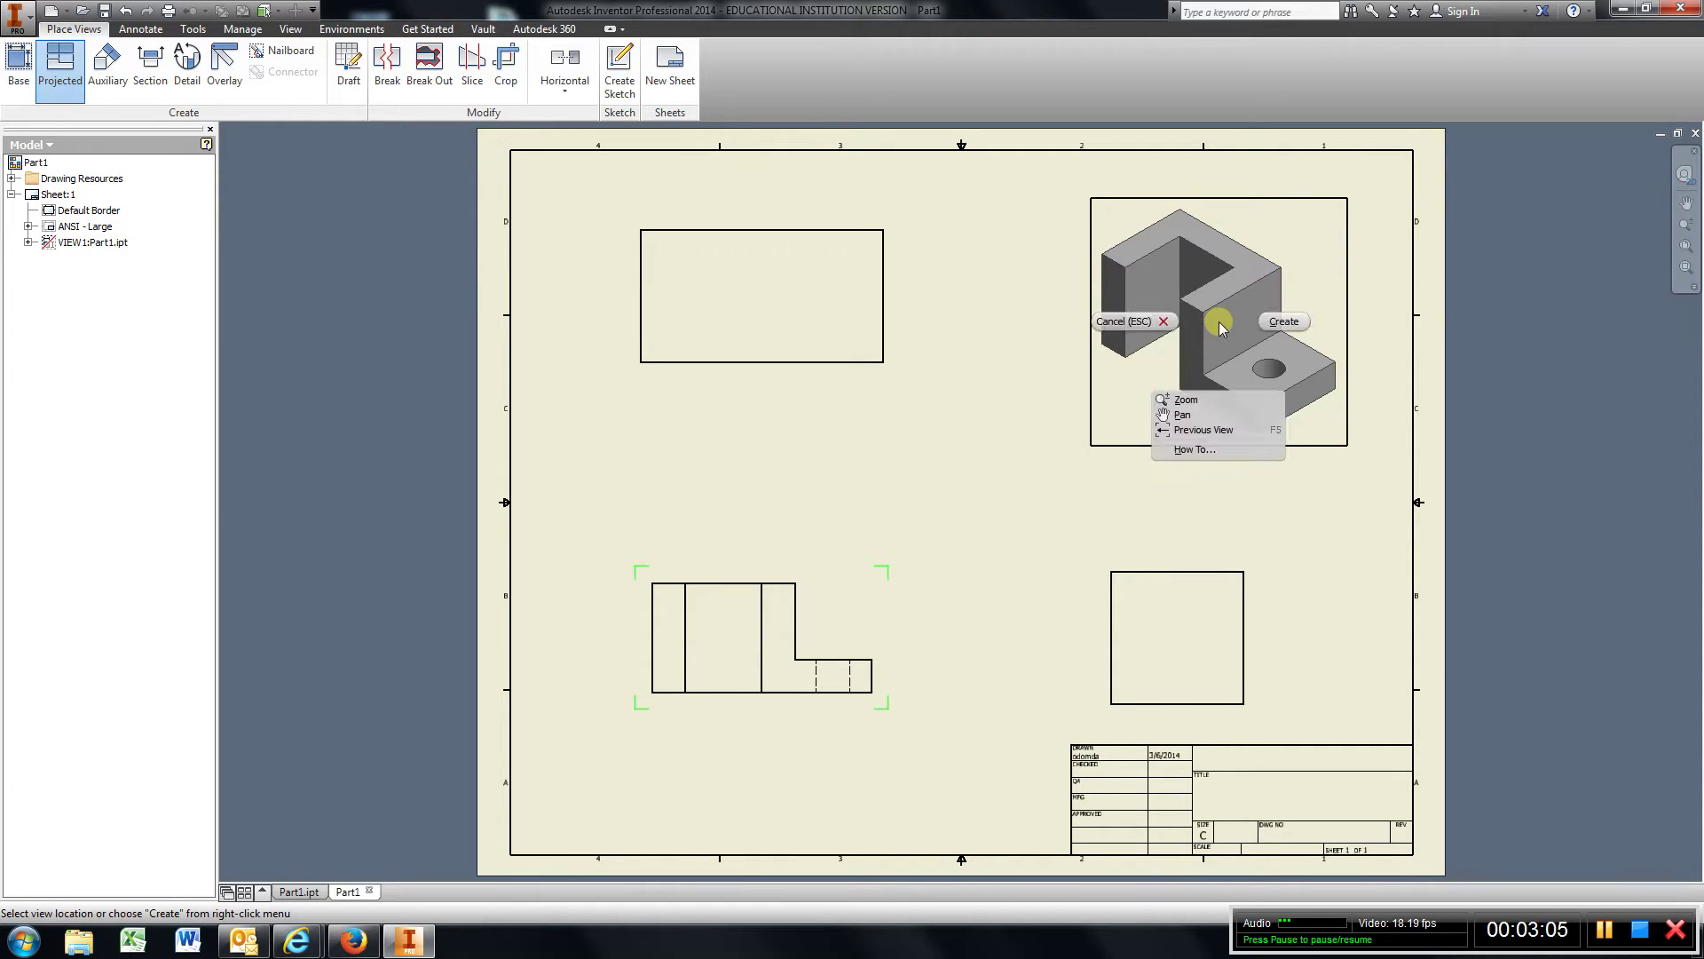
click(1274, 324)
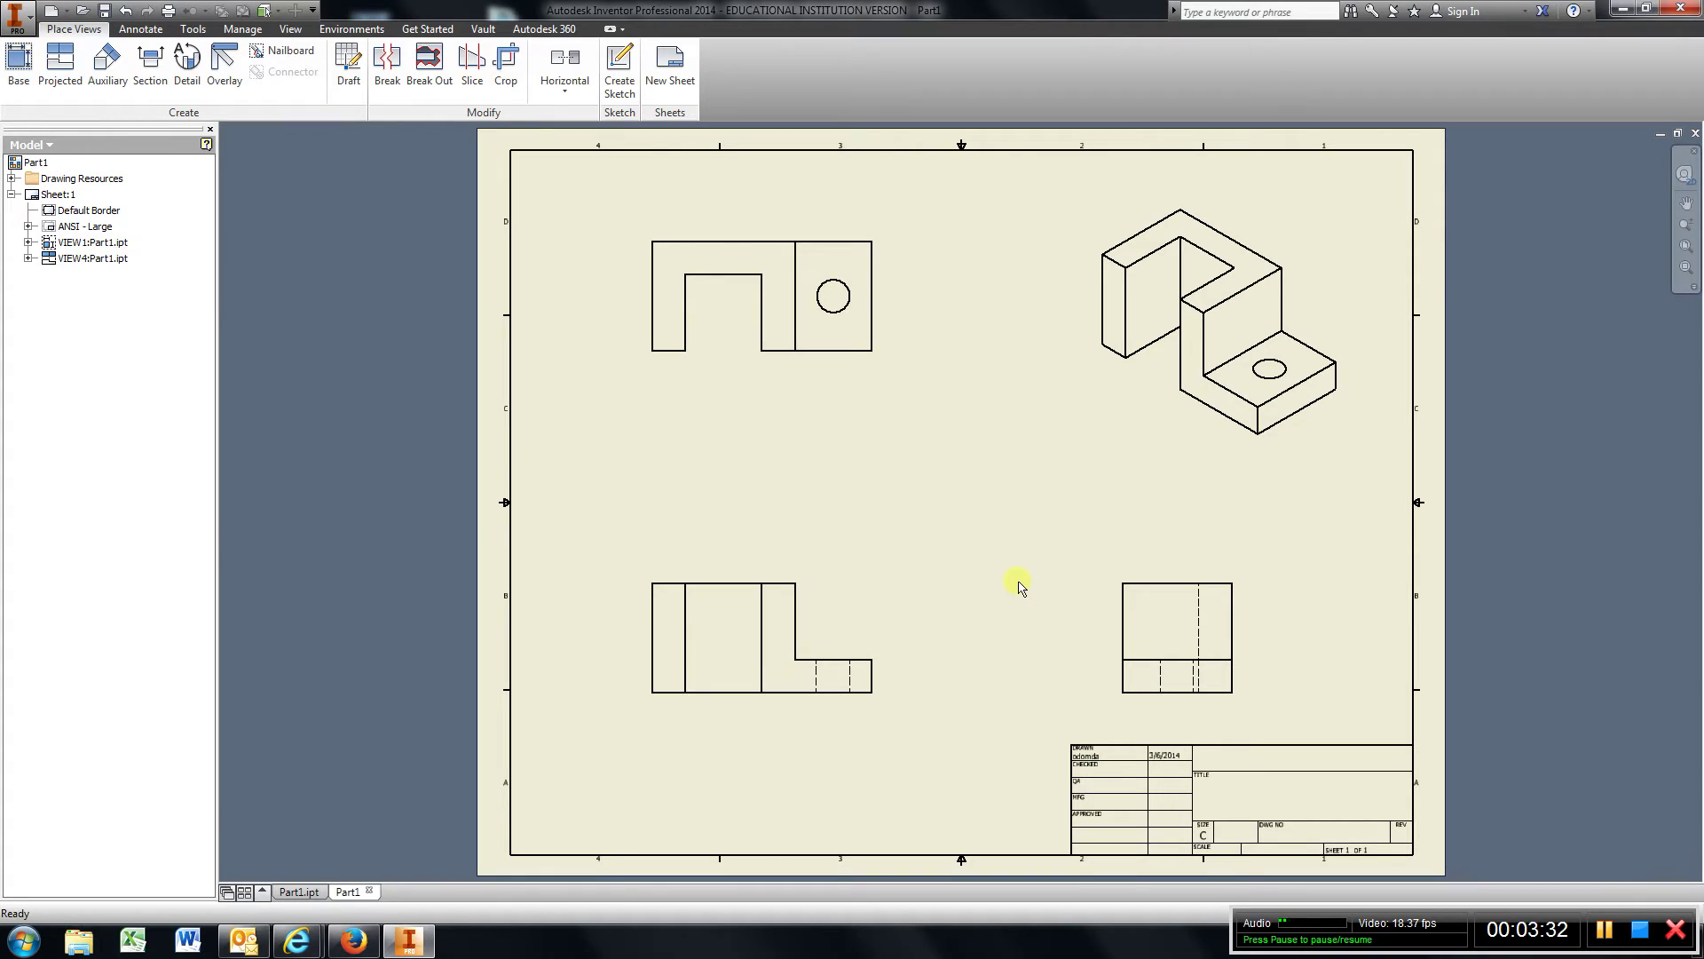
Step: Add a center mark to the hole in the top view and bisecting centerlines between its hidden edges in the front and side views
click(147, 33)
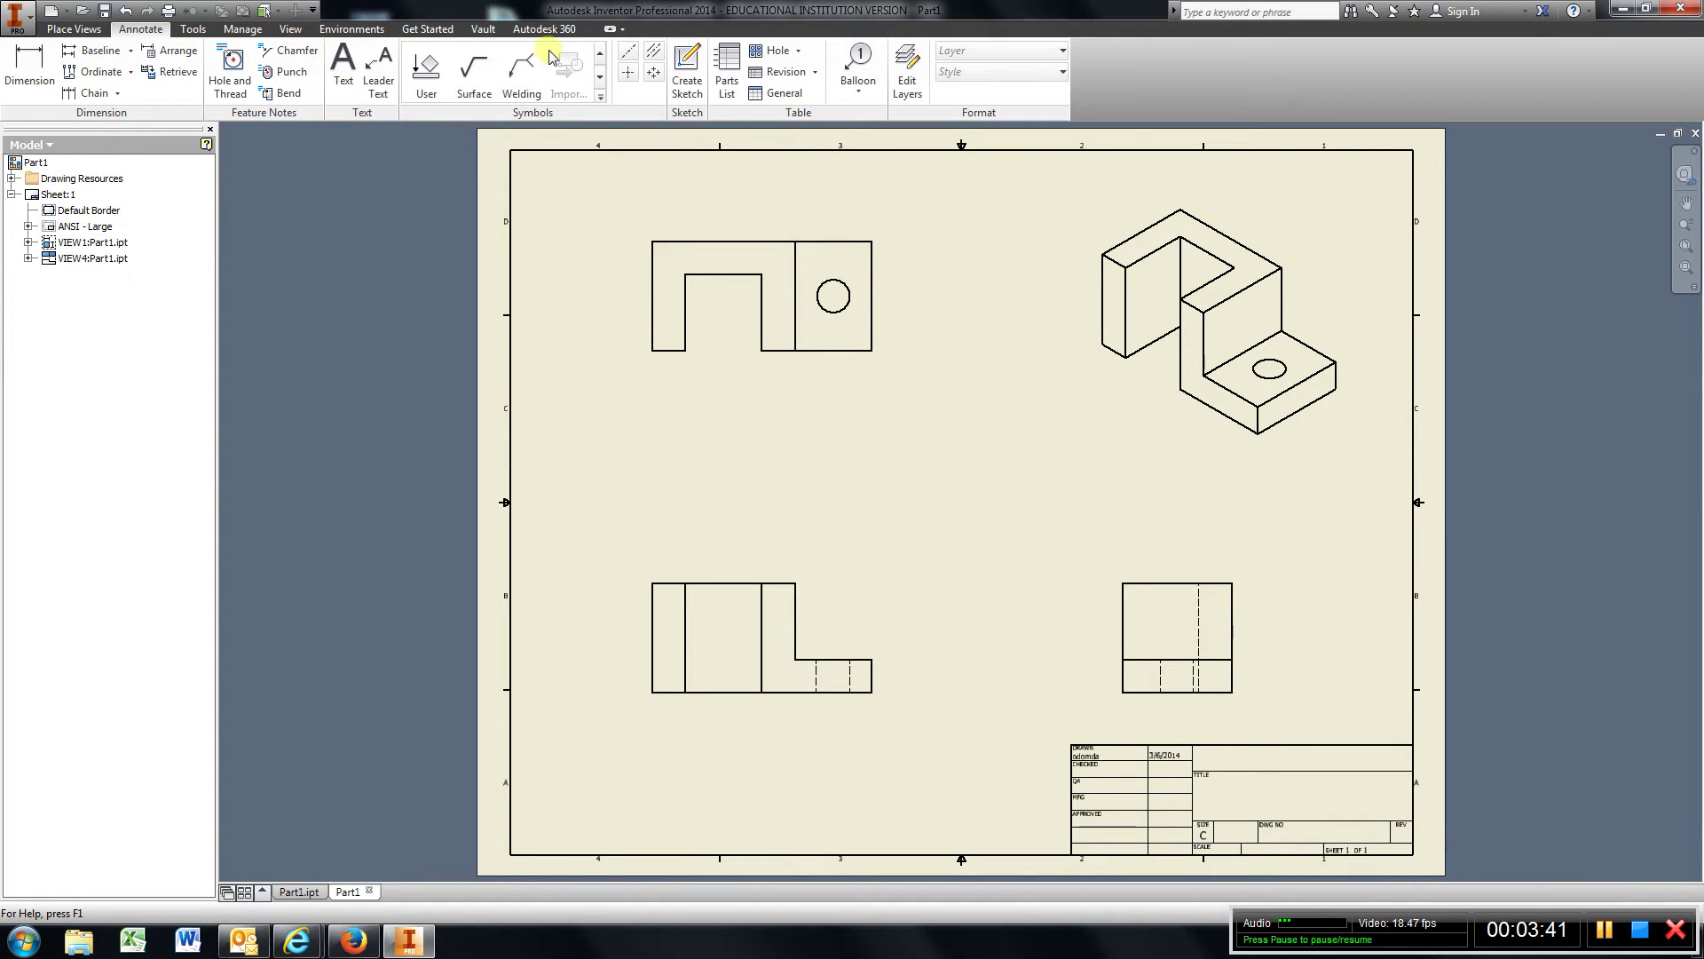
click(629, 73)
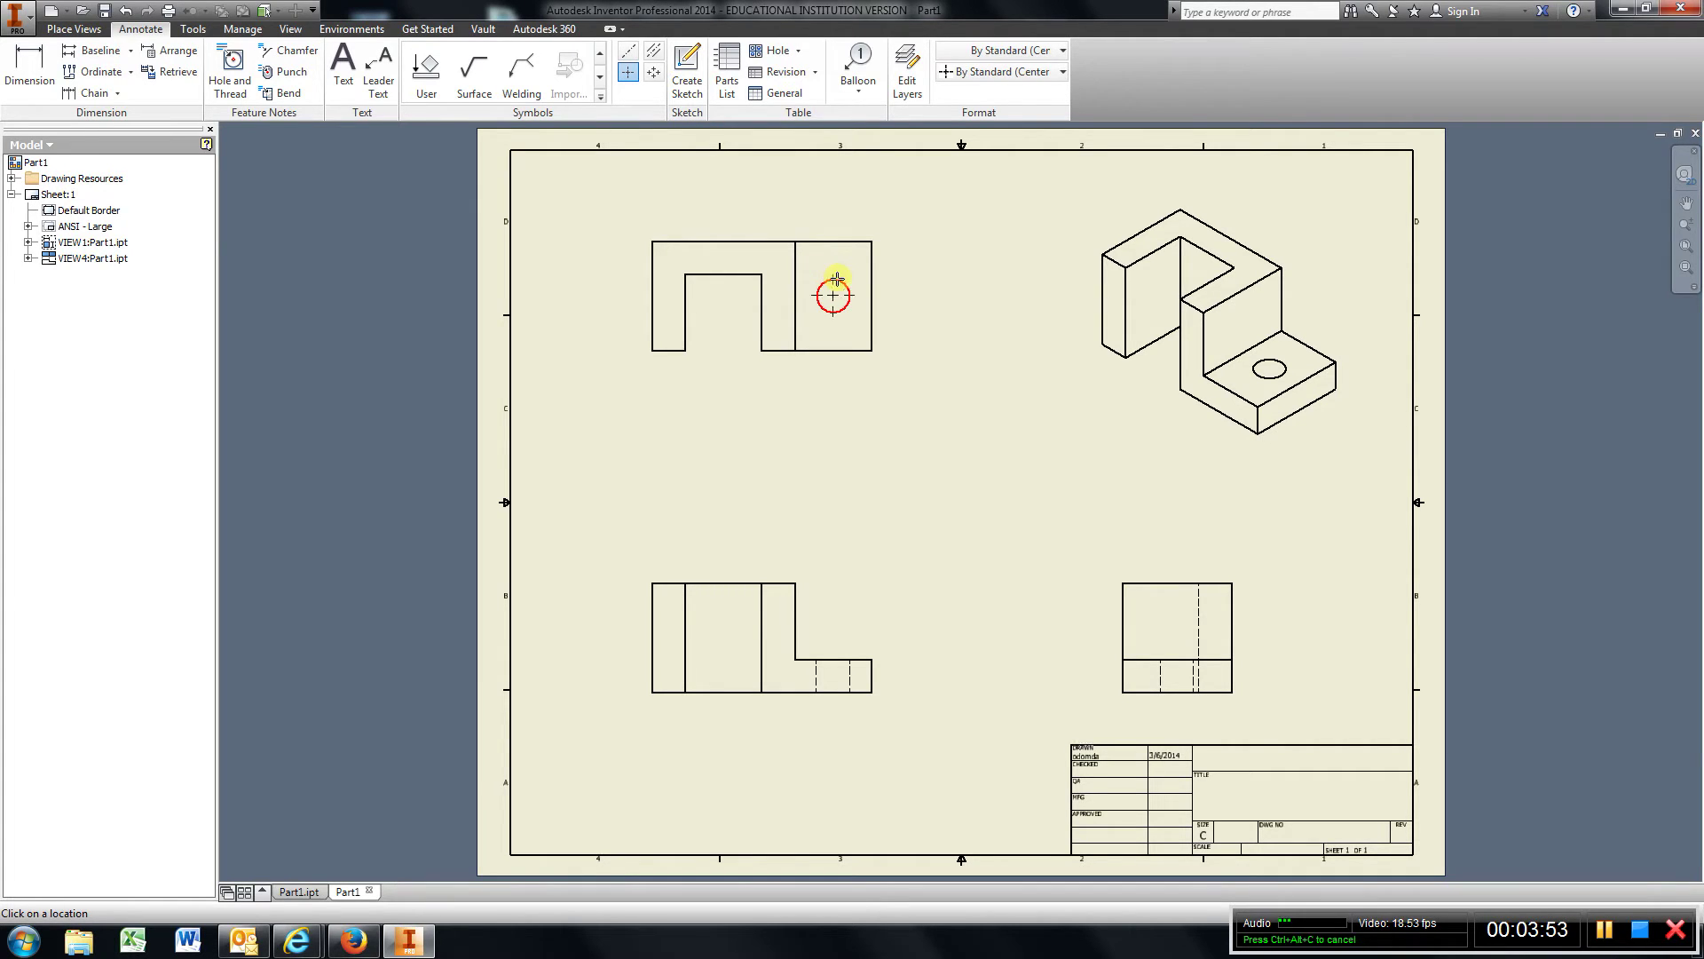
click(837, 280)
click(654, 51)
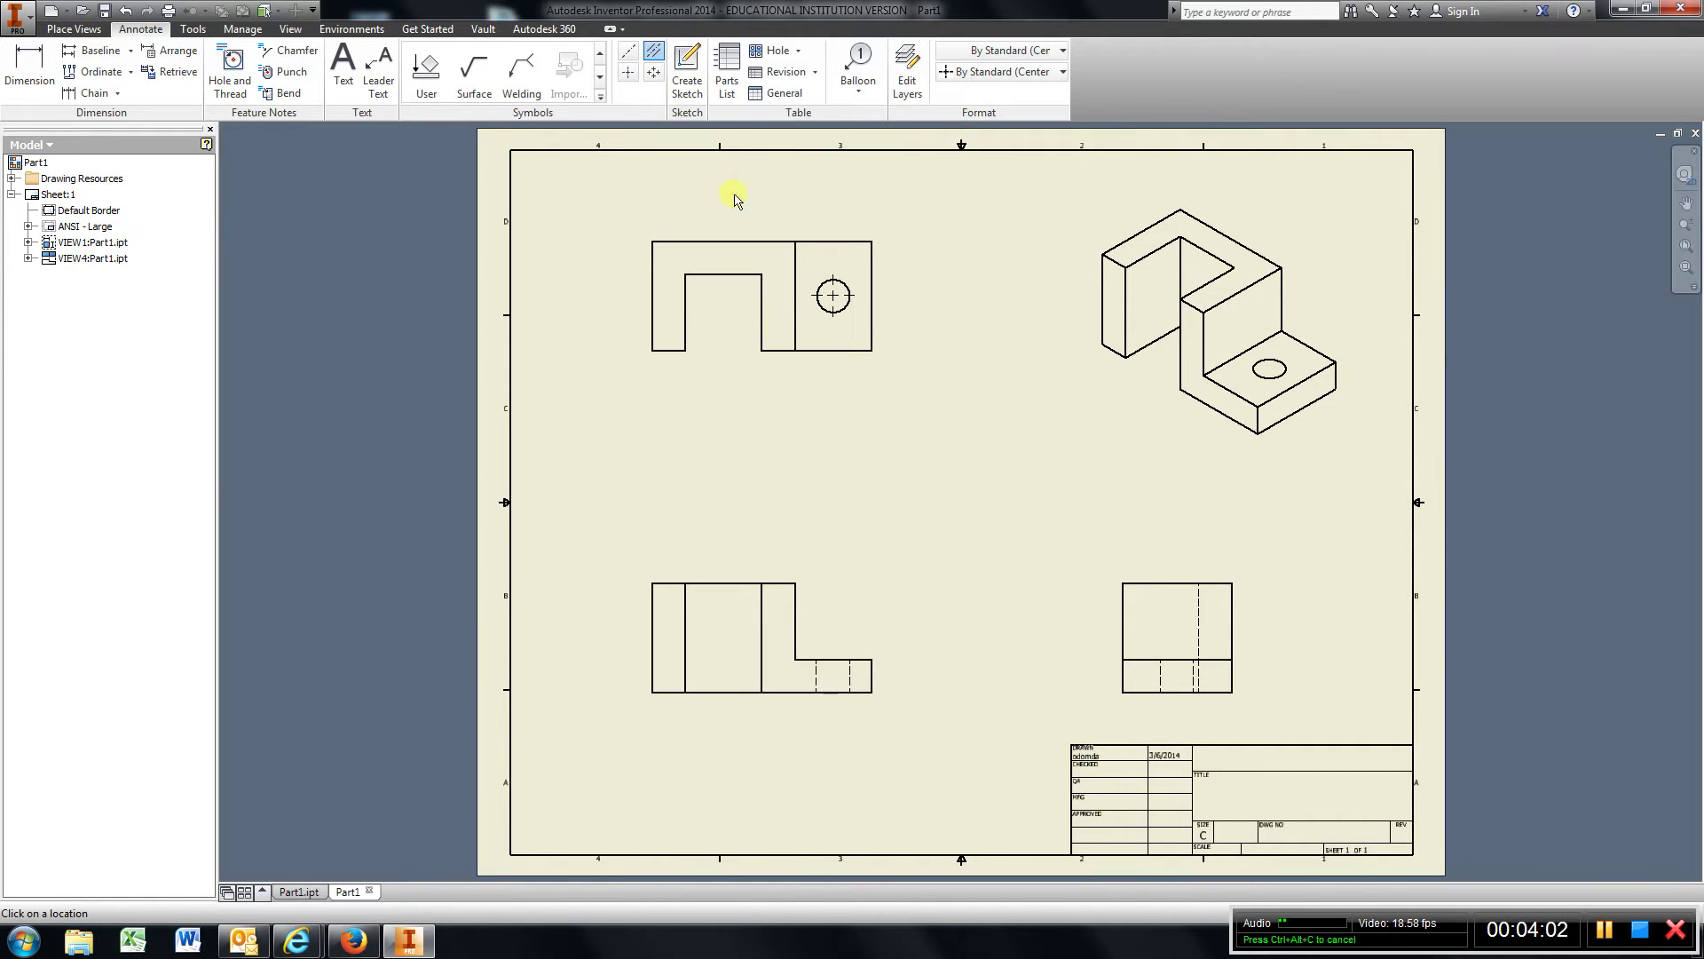
click(815, 671)
click(1160, 680)
Step: Dimension the horizontal distance from the hole's center mark to the right edge in the top view, placing it above the view
click(21, 82)
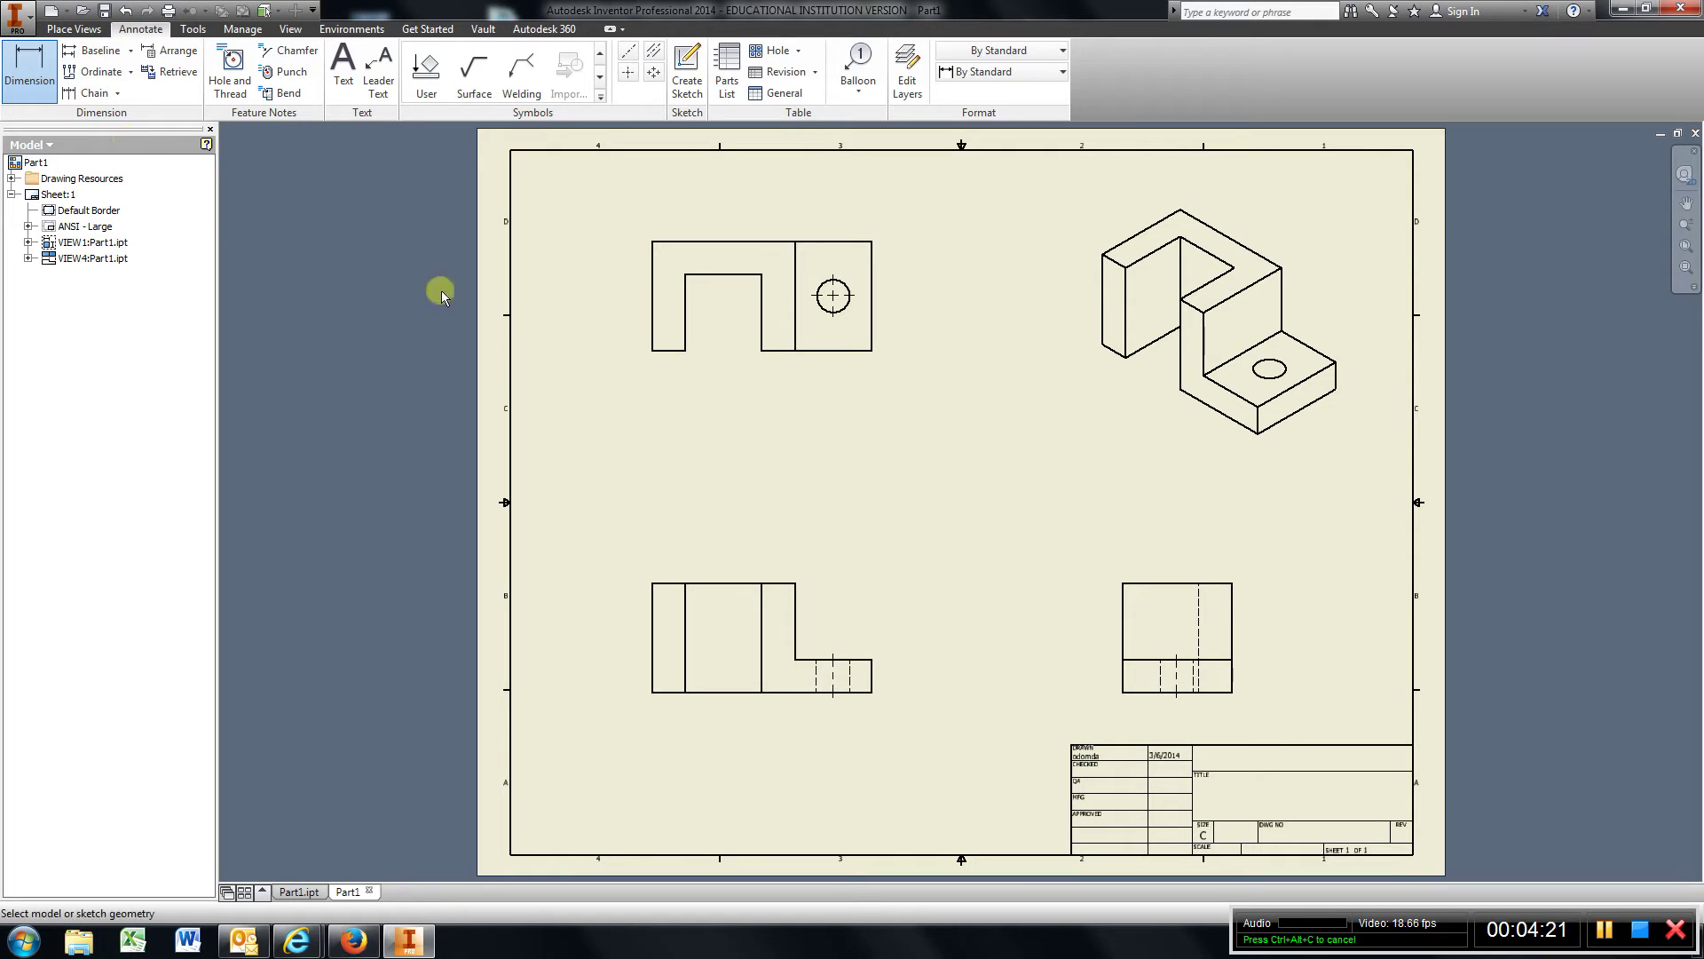
scroll(828, 220, up, 3)
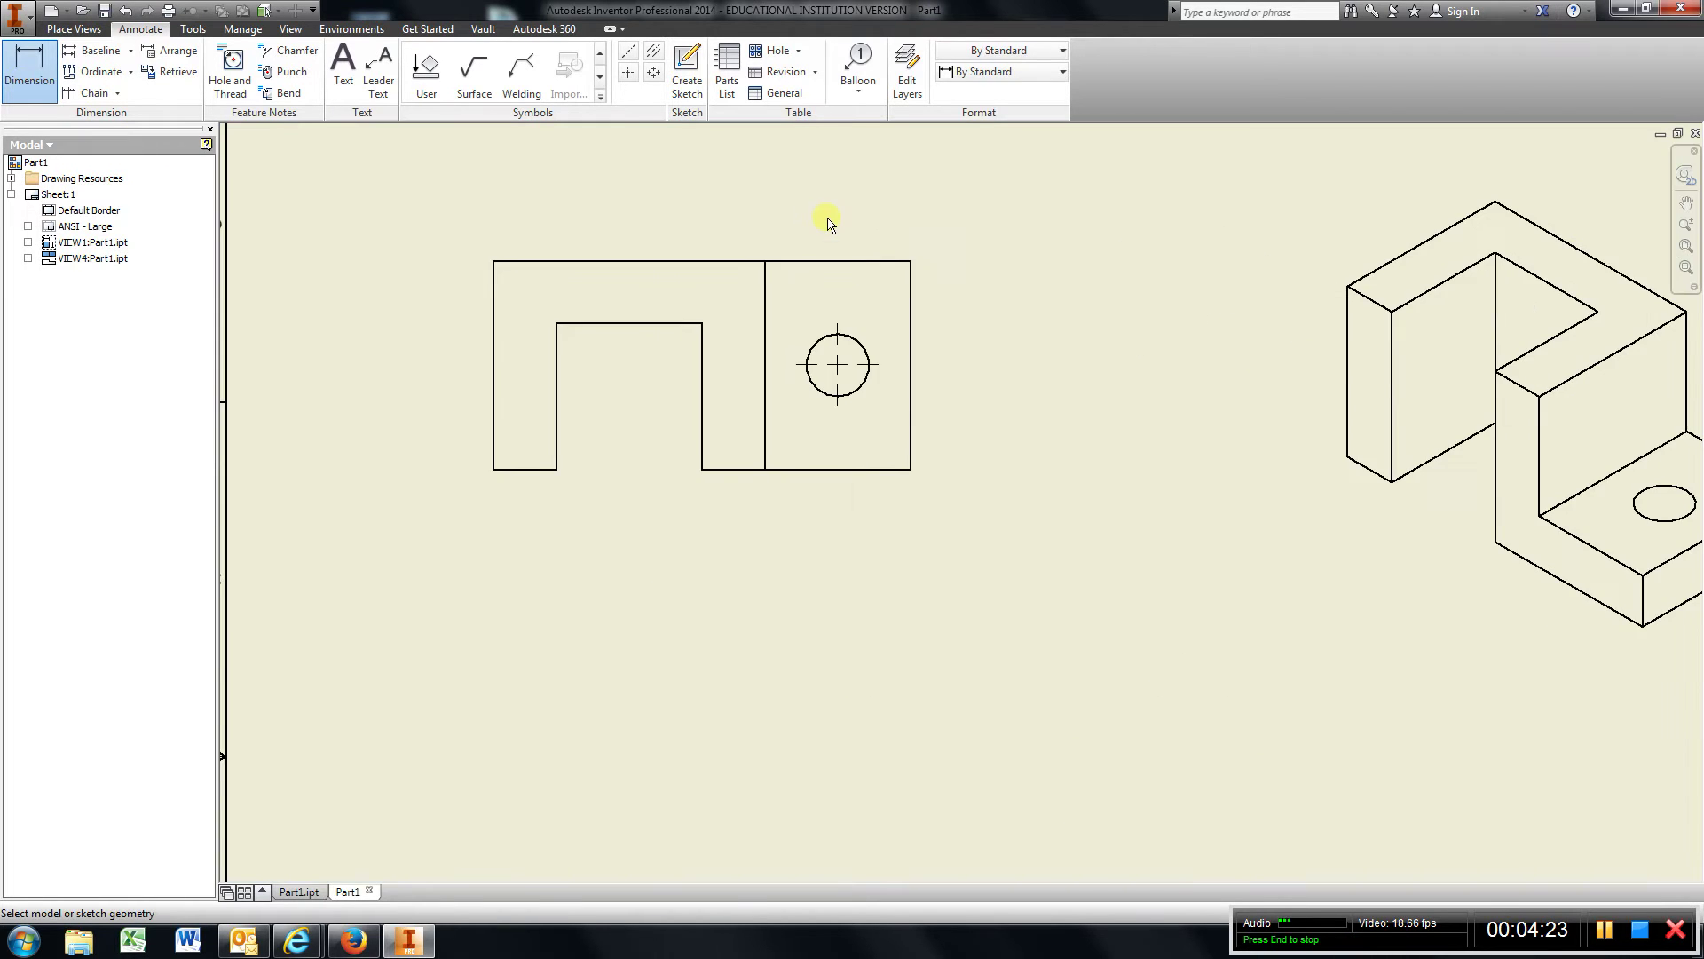
scroll(828, 220, down, 3)
middle_drag(826, 221, 829, 303)
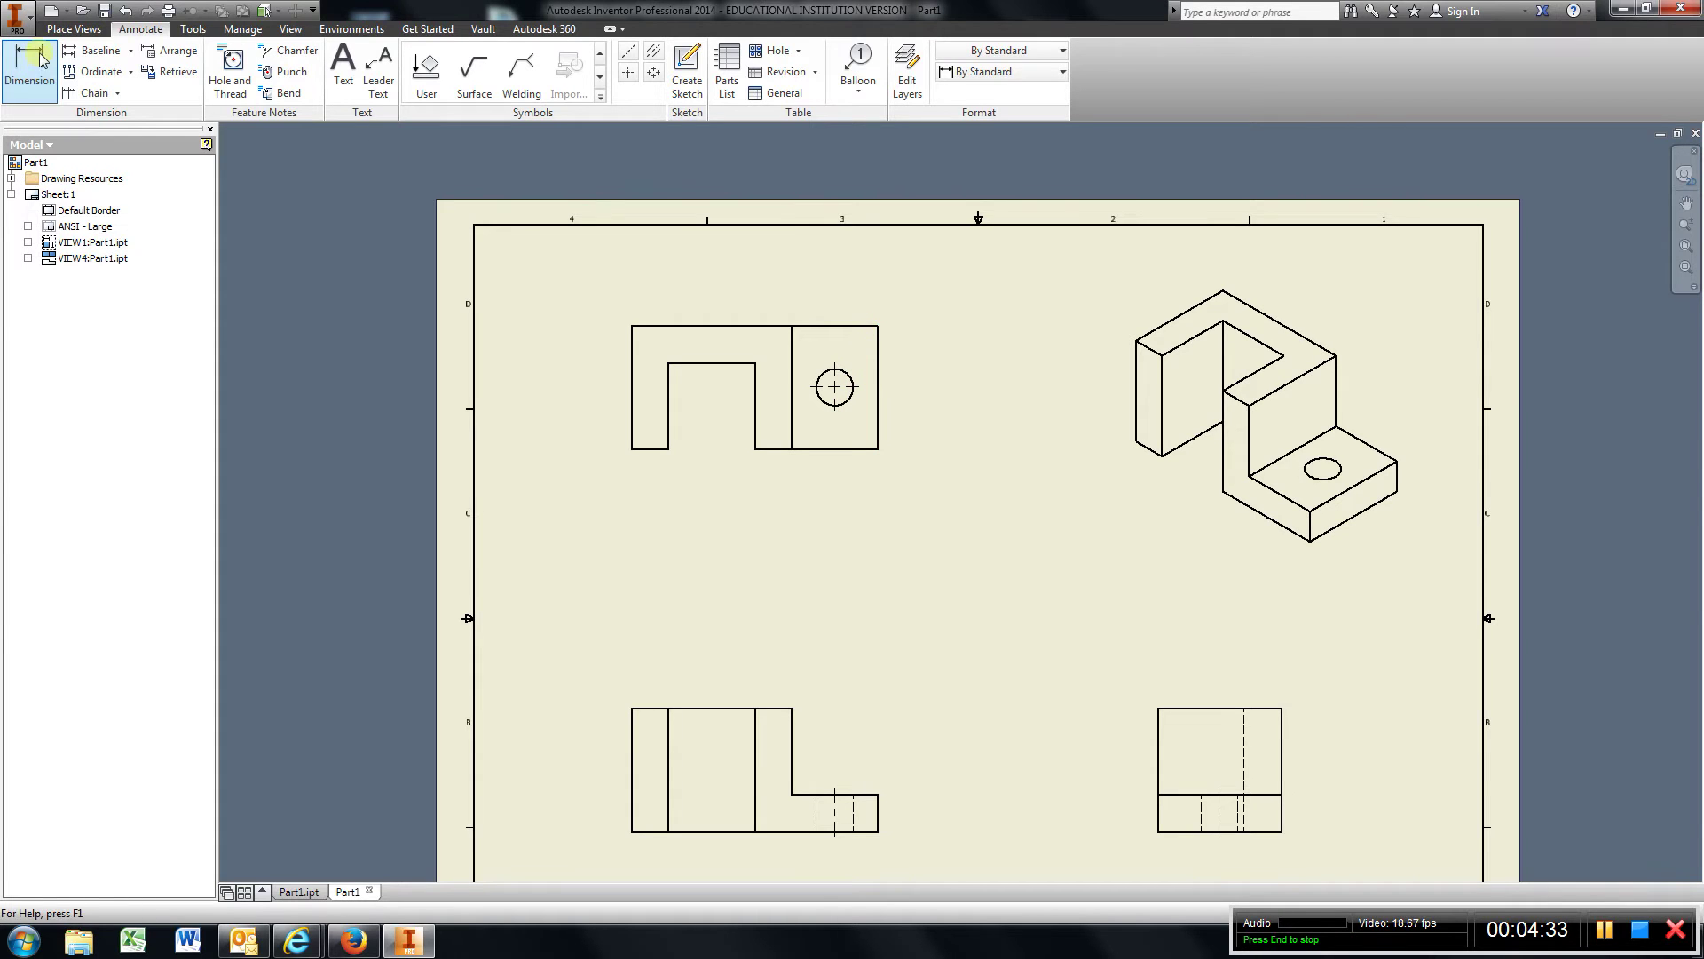
scroll(850, 288, up, 3)
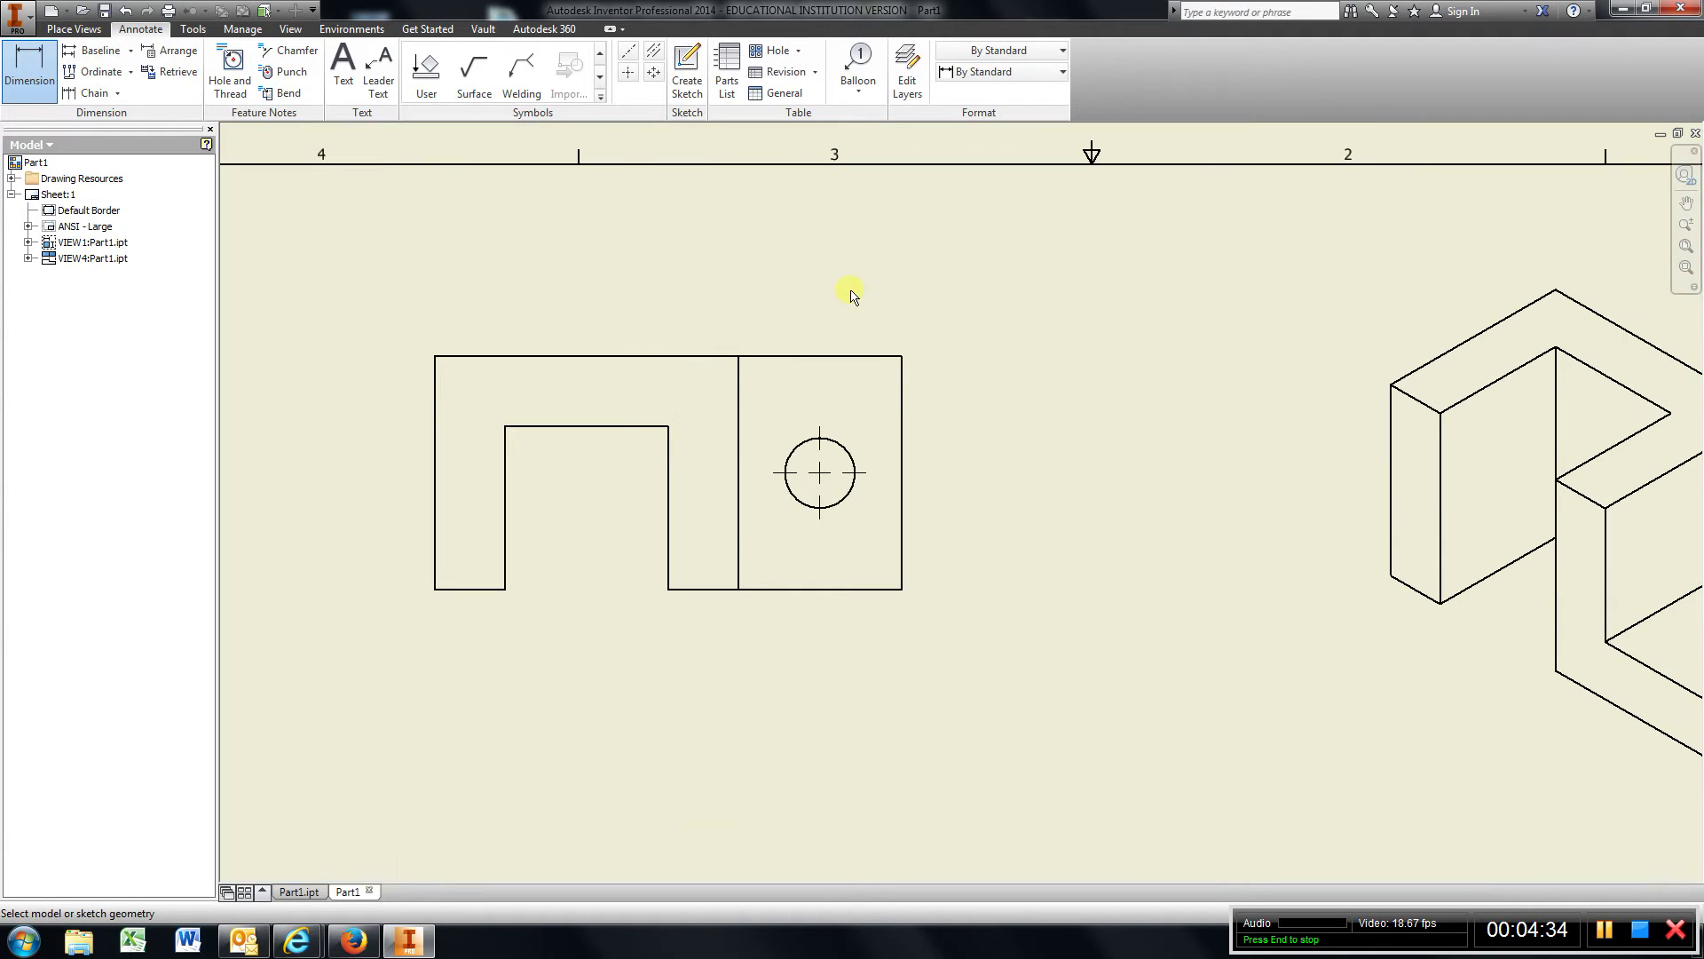
click(900, 392)
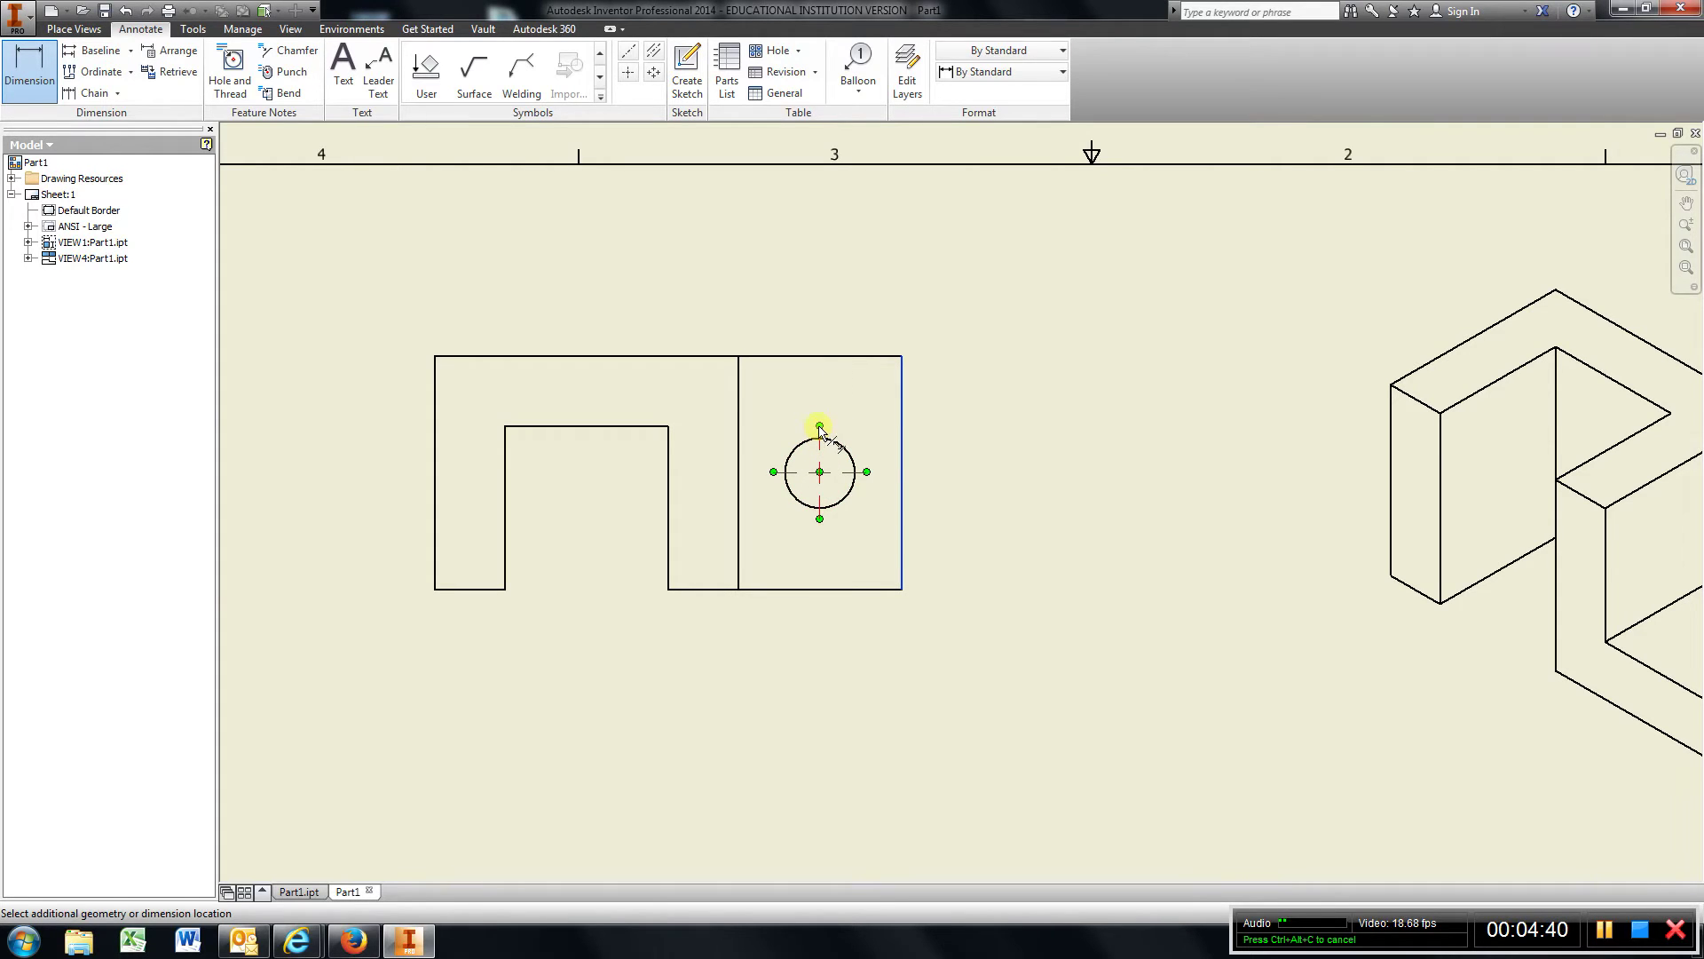
click(819, 427)
click(828, 349)
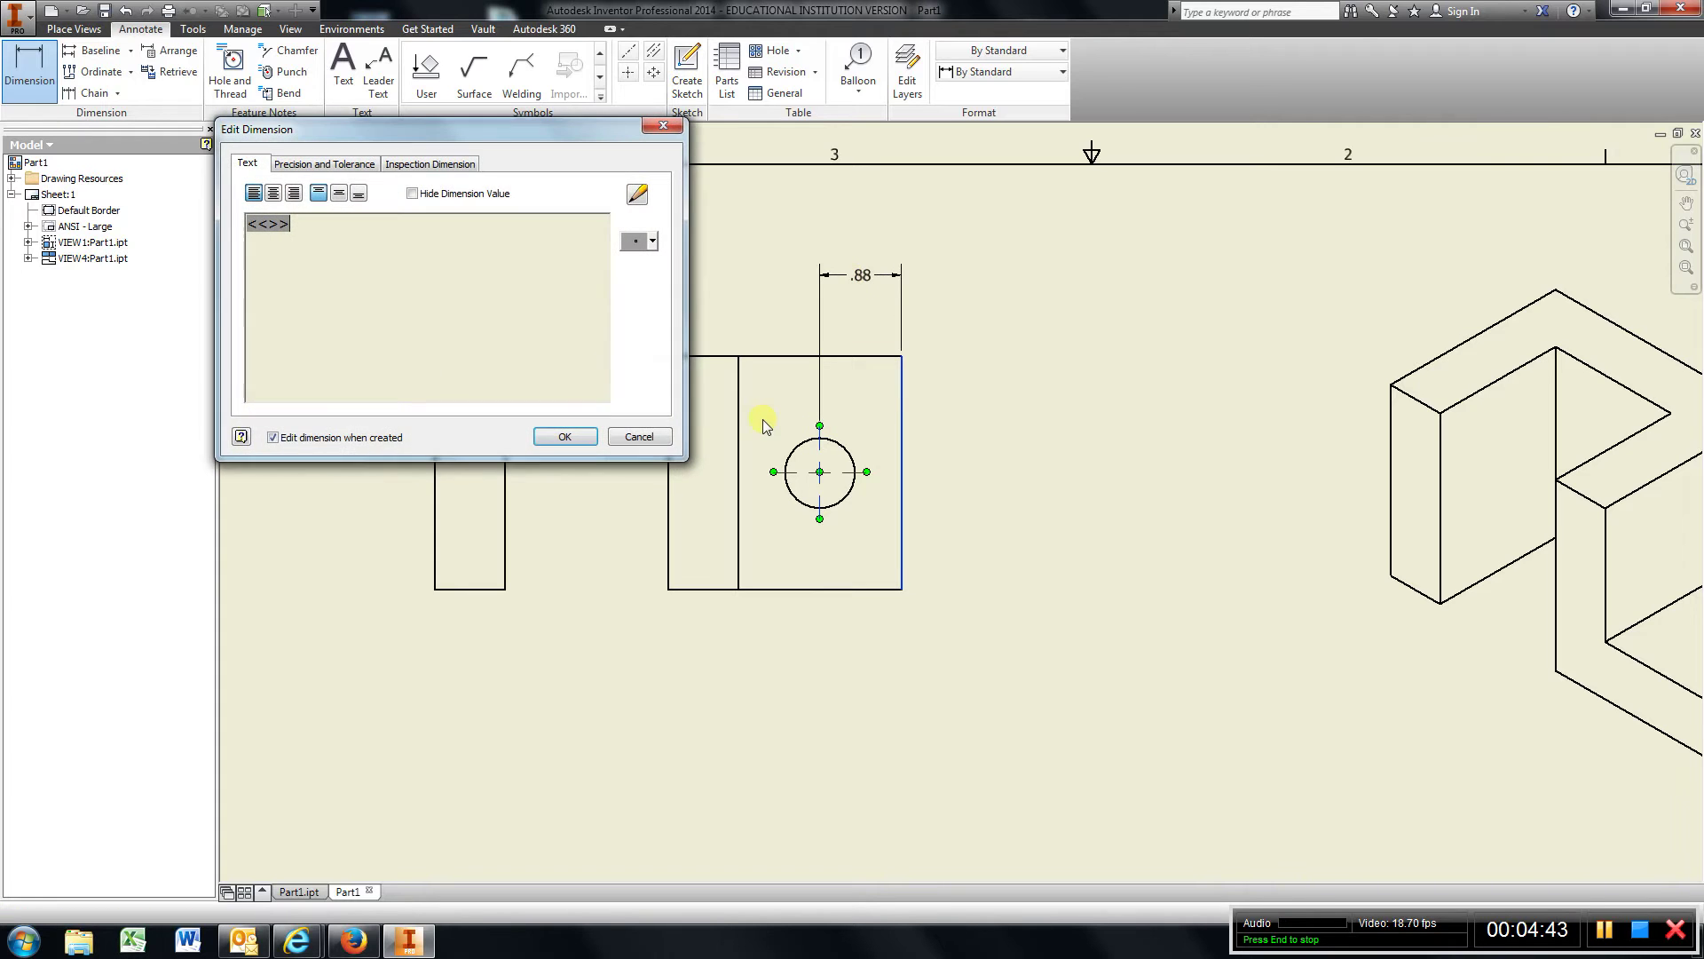
click(581, 441)
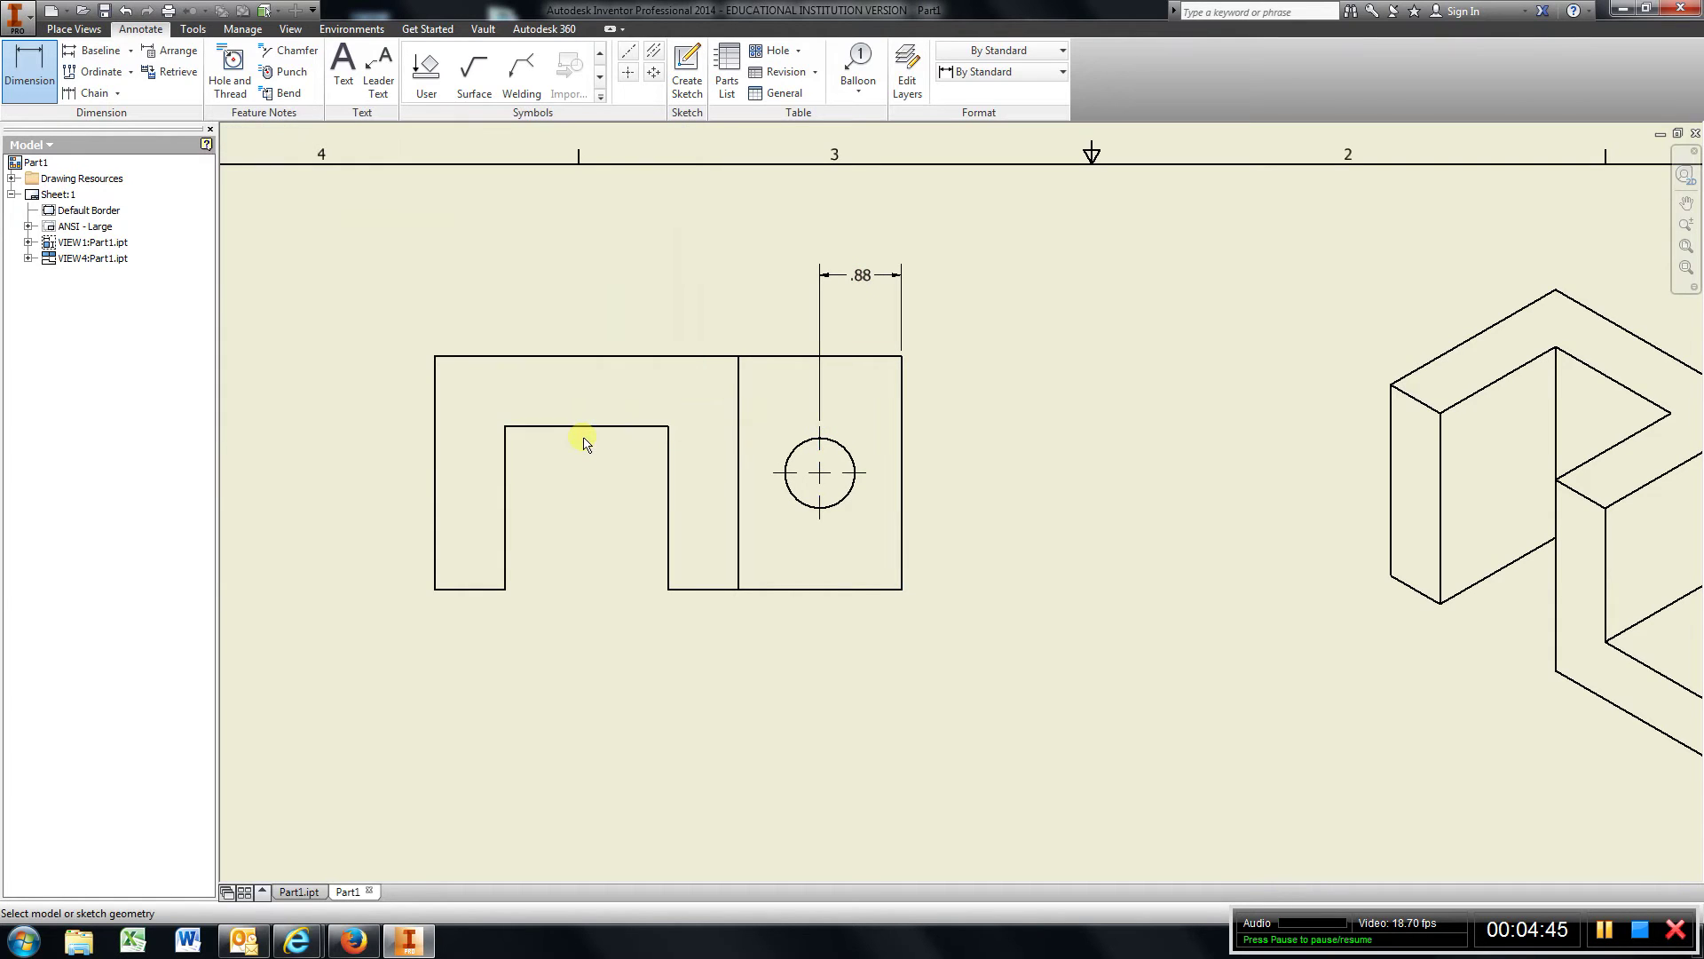
Step: Dimension the vertical distance from the top view's bottom edge to the hole center, placing it to the right of the view
click(851, 589)
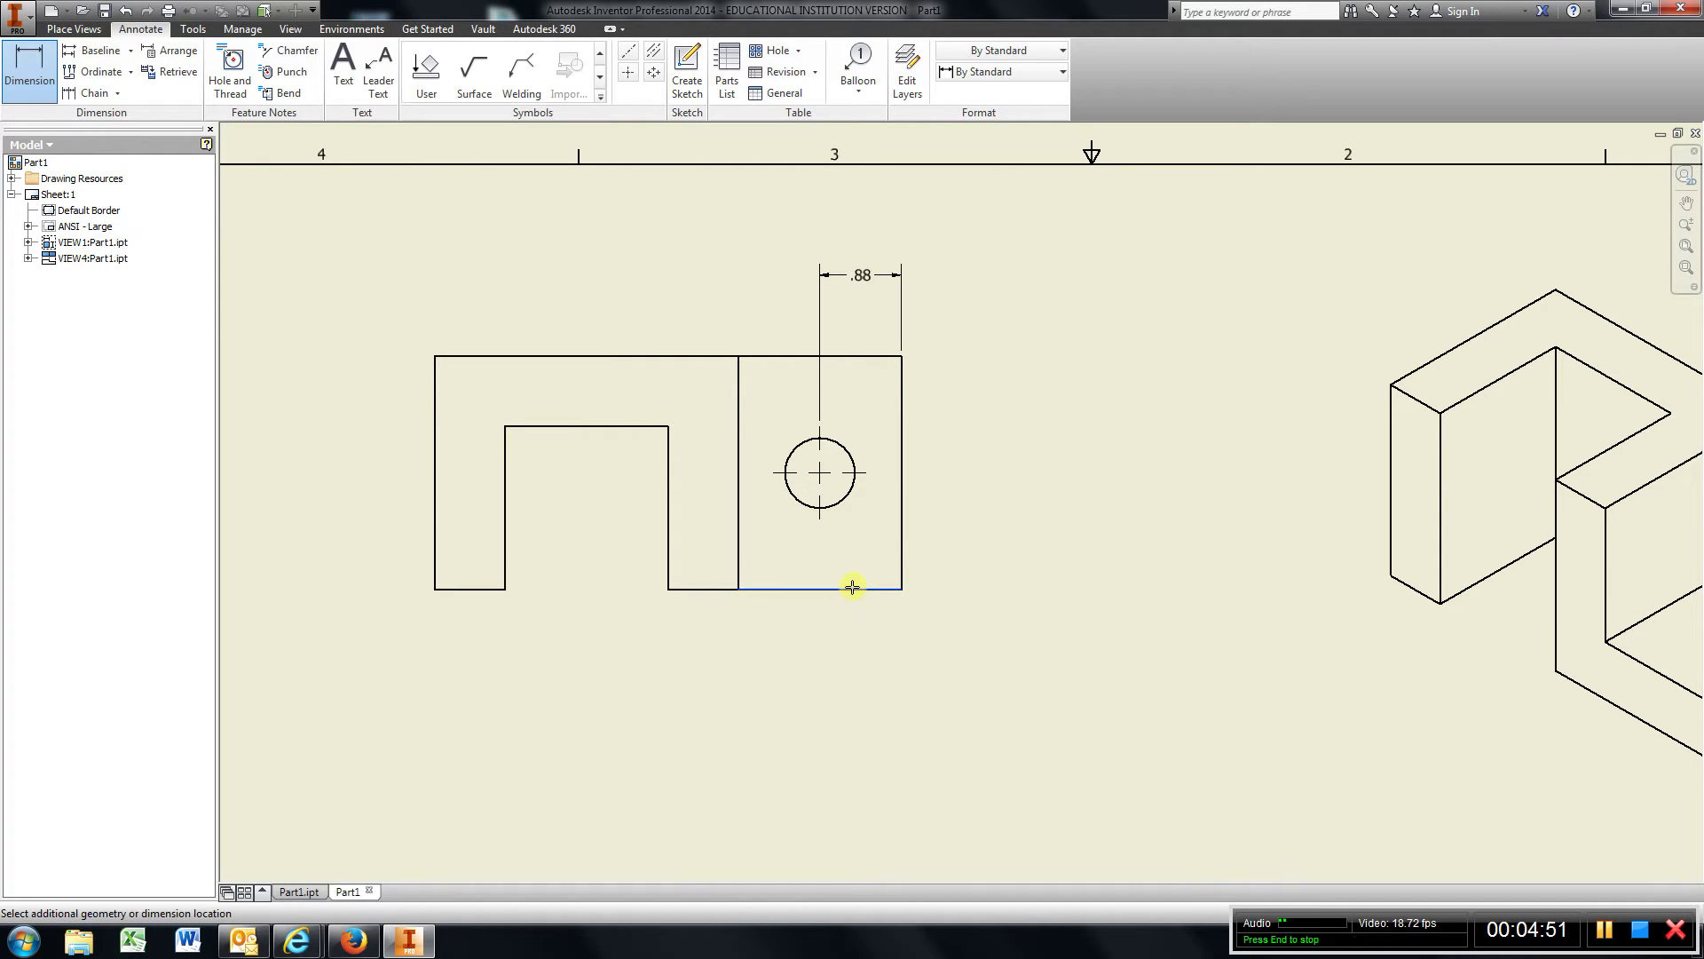
click(859, 482)
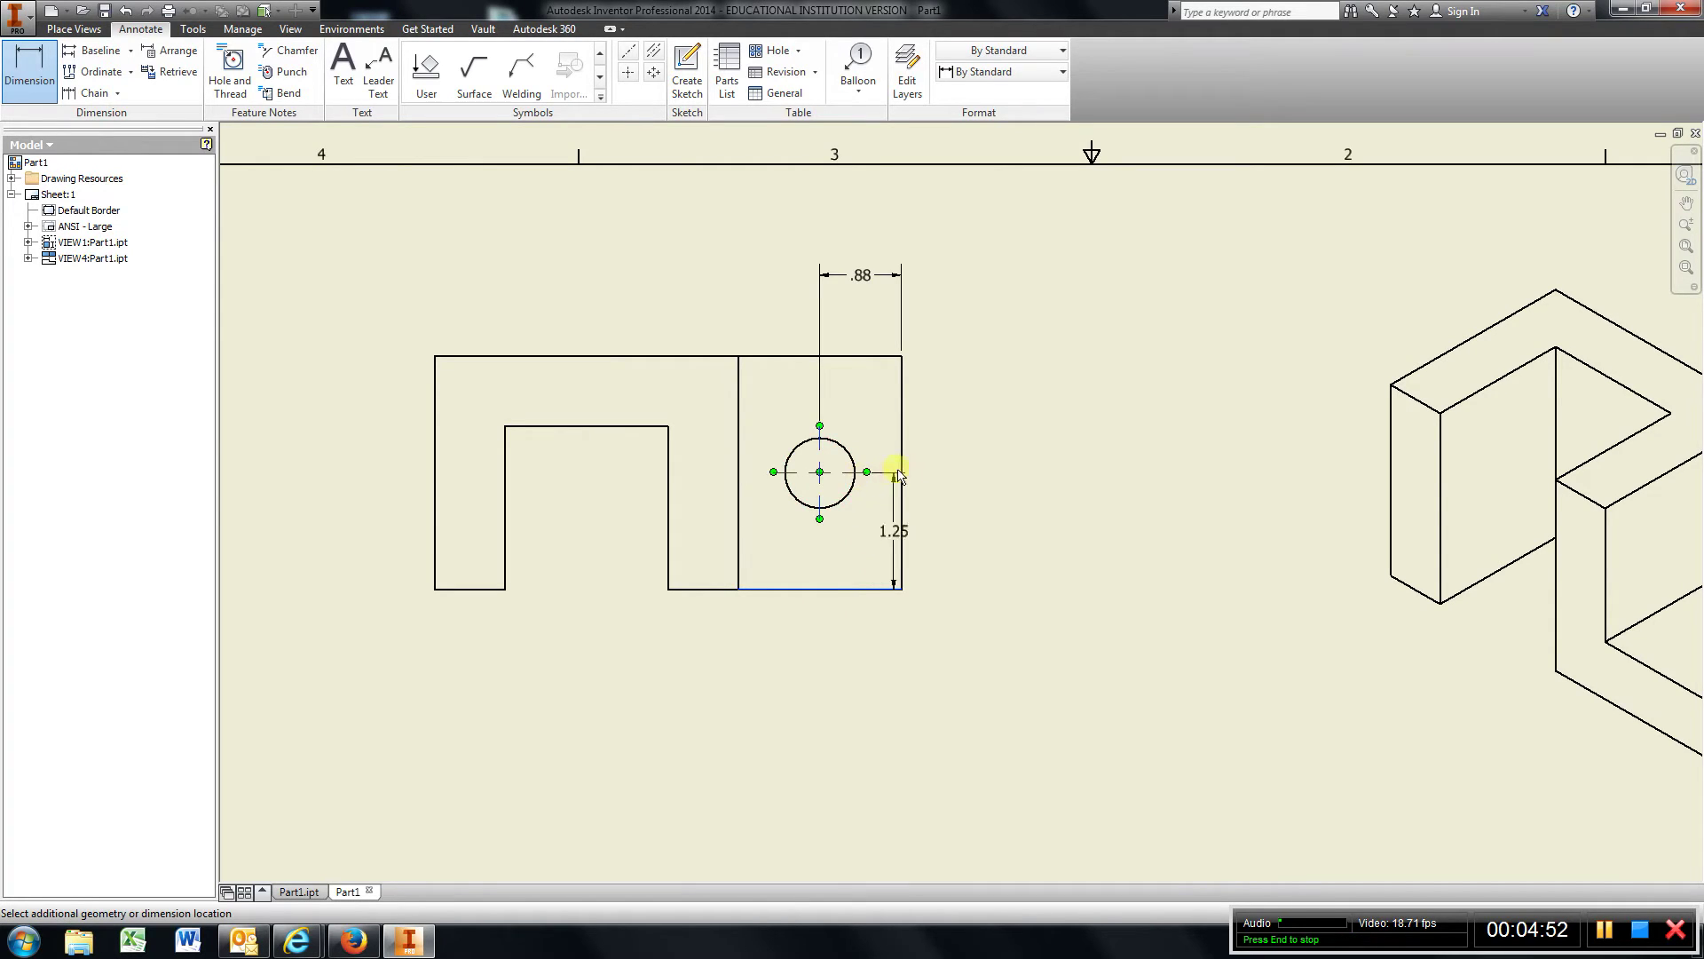
click(969, 482)
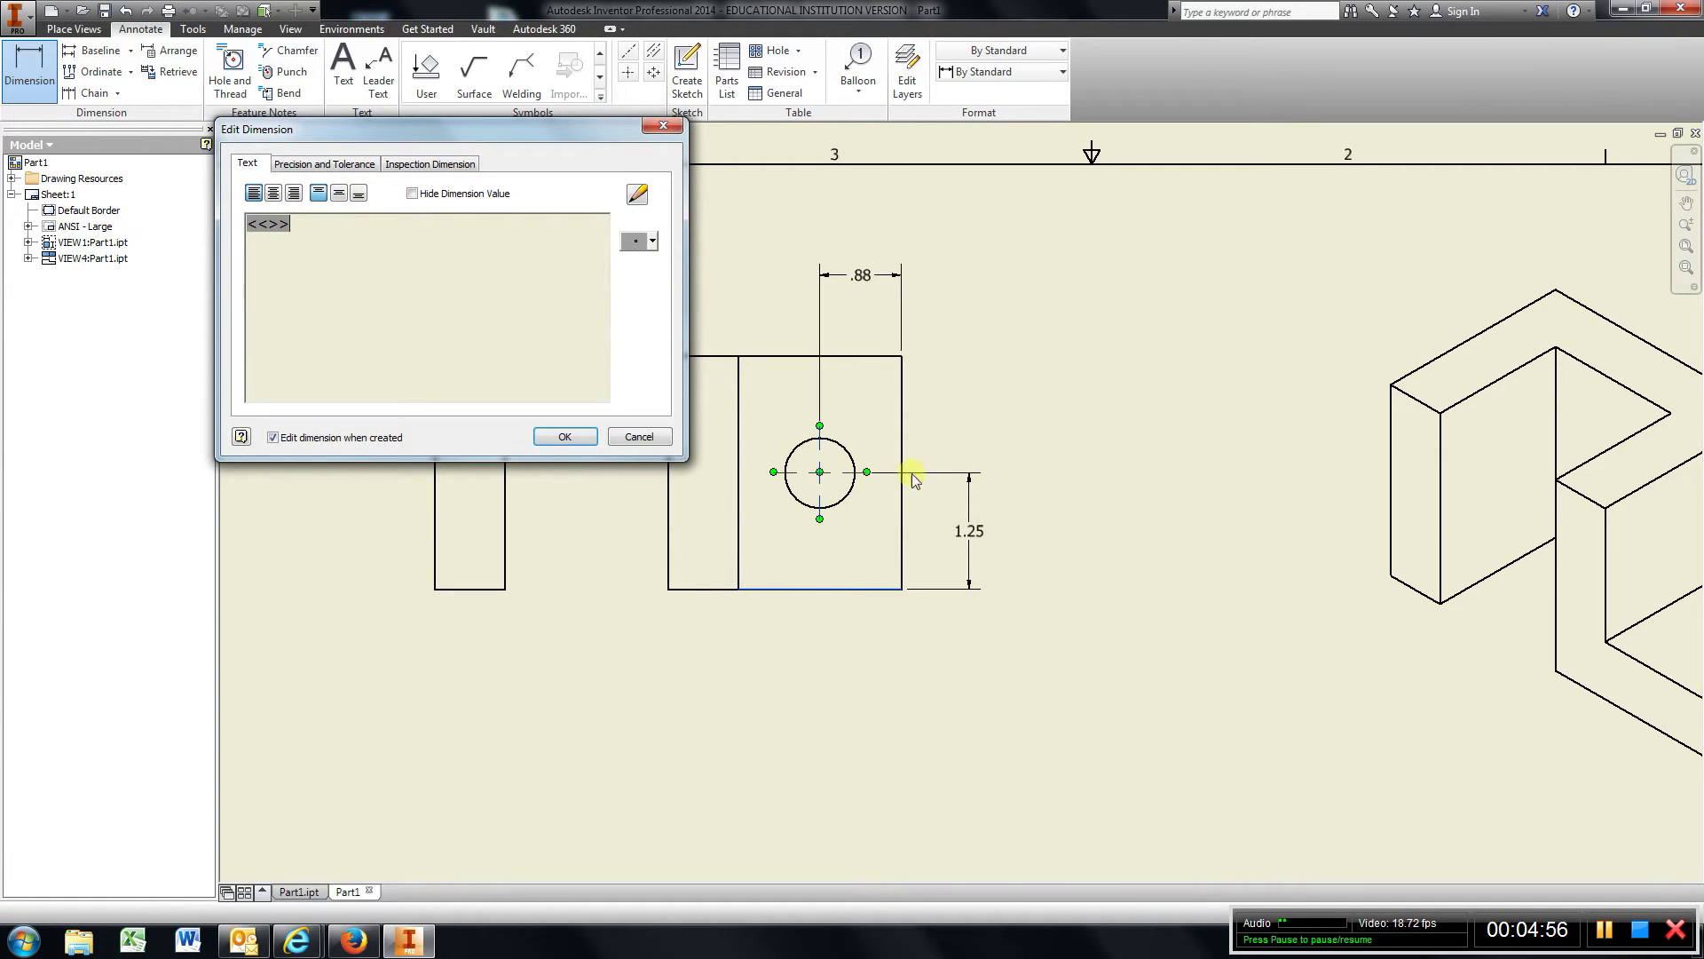
click(564, 435)
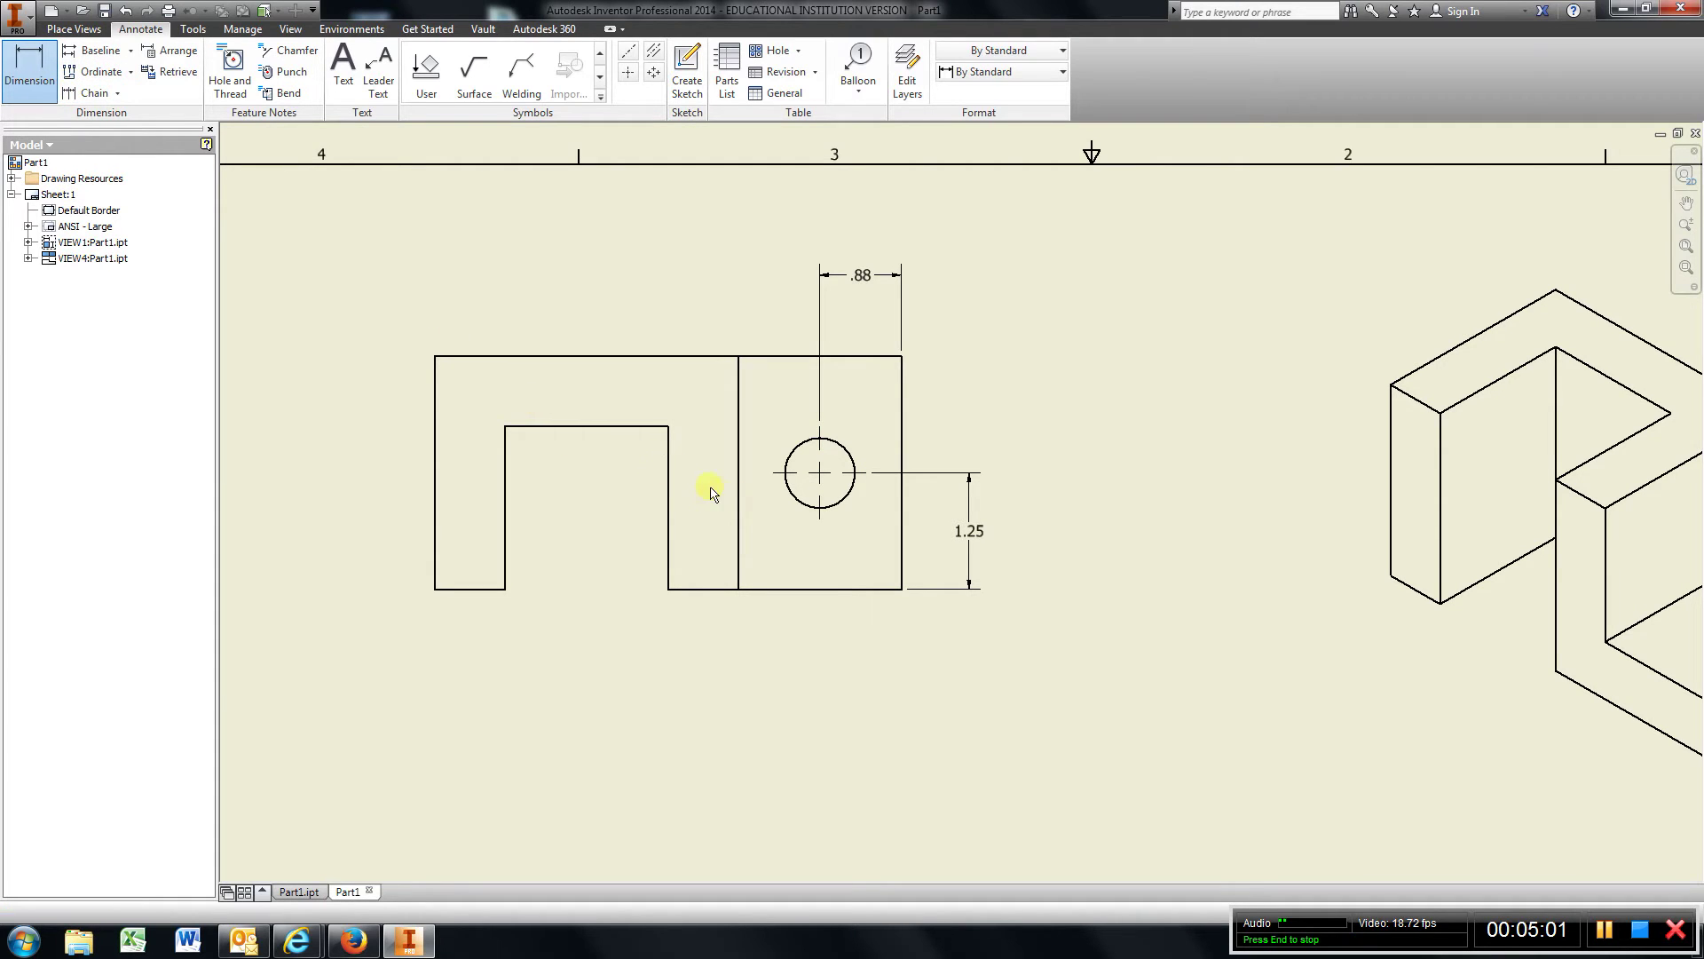
Step: Dimension the hole's diameter in the top view, placing the leader text below and left of the hole
click(807, 507)
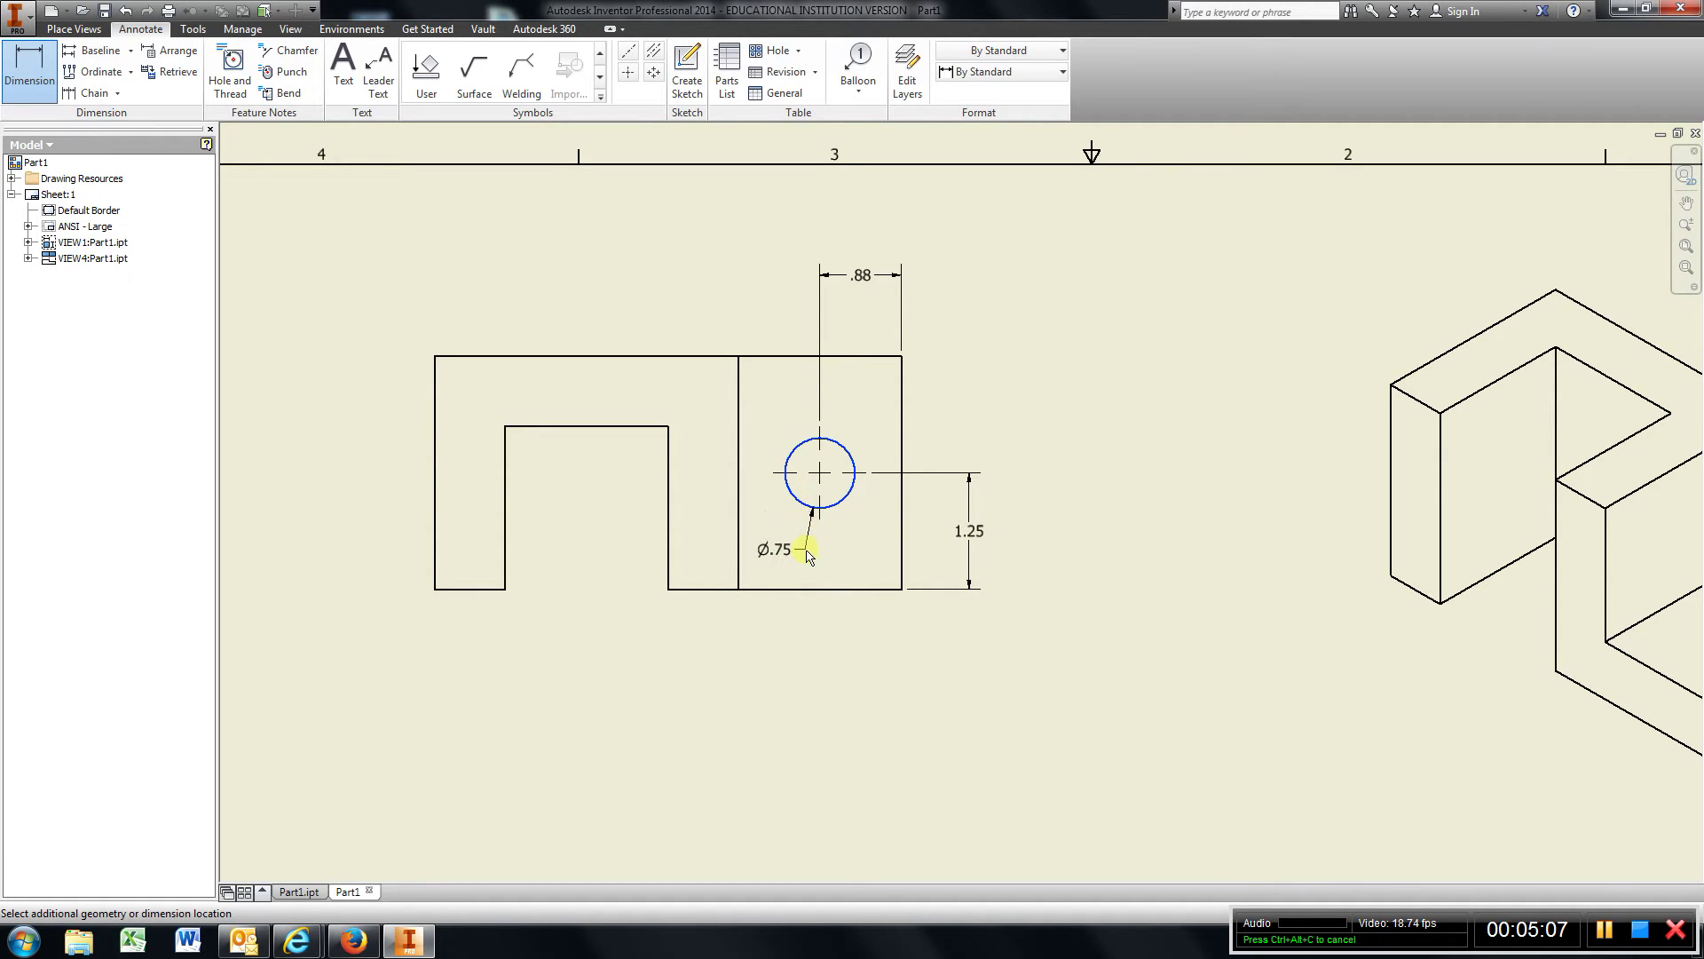
click(803, 552)
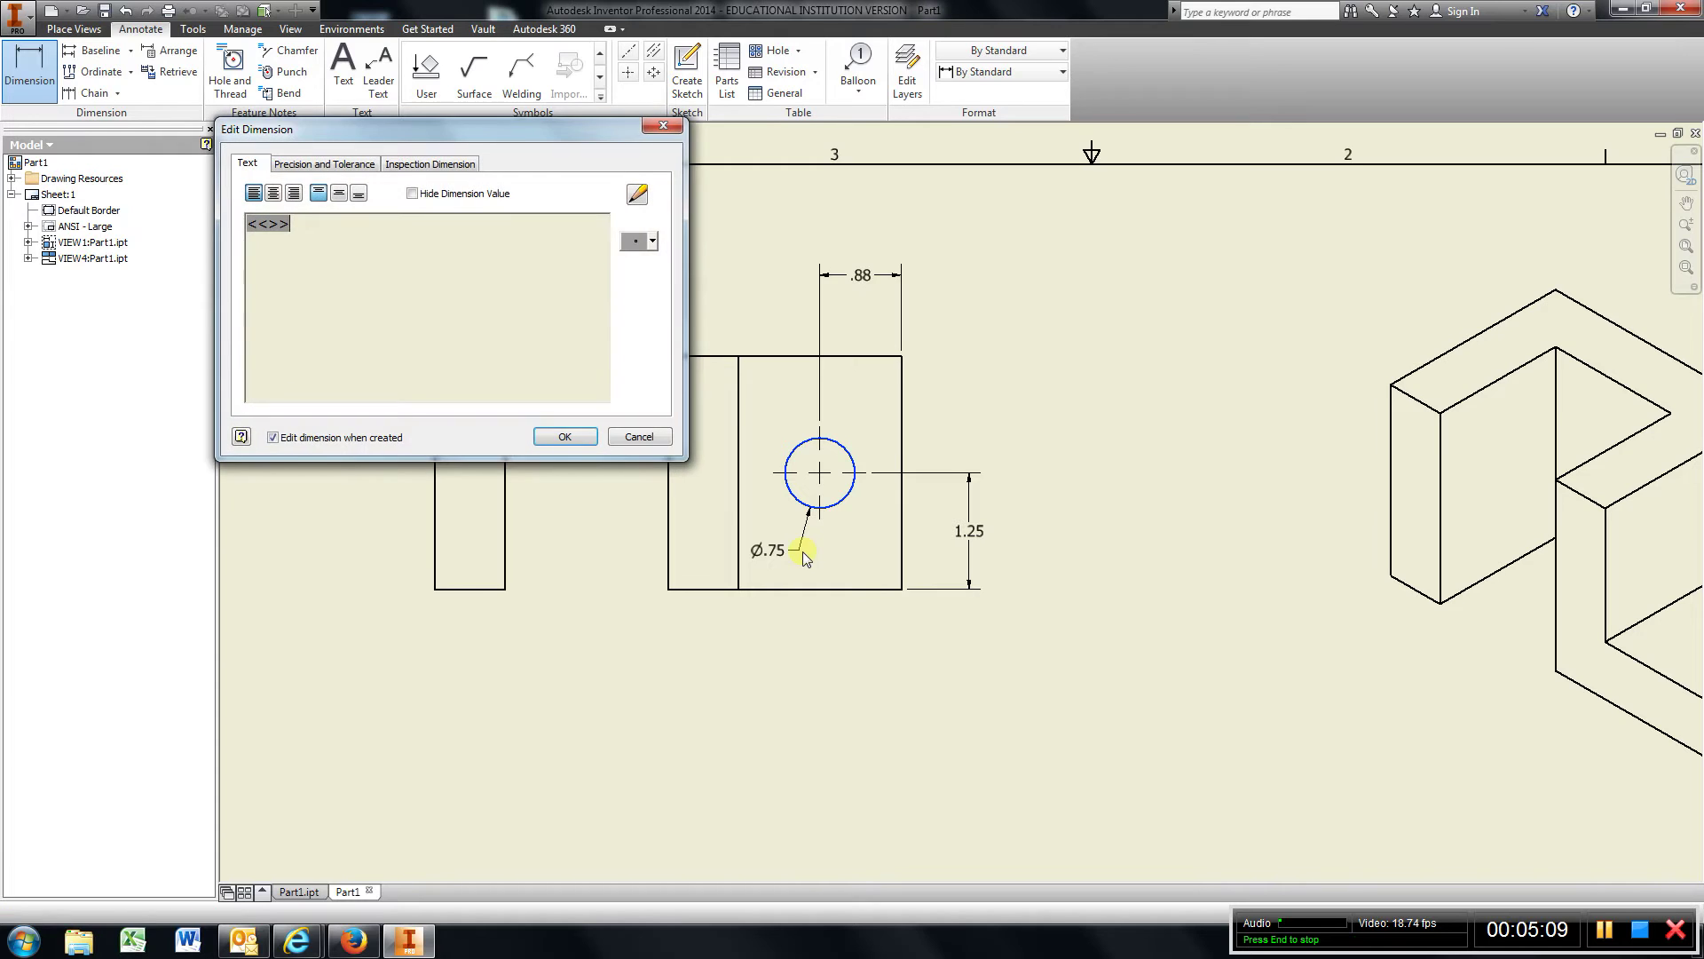
click(581, 441)
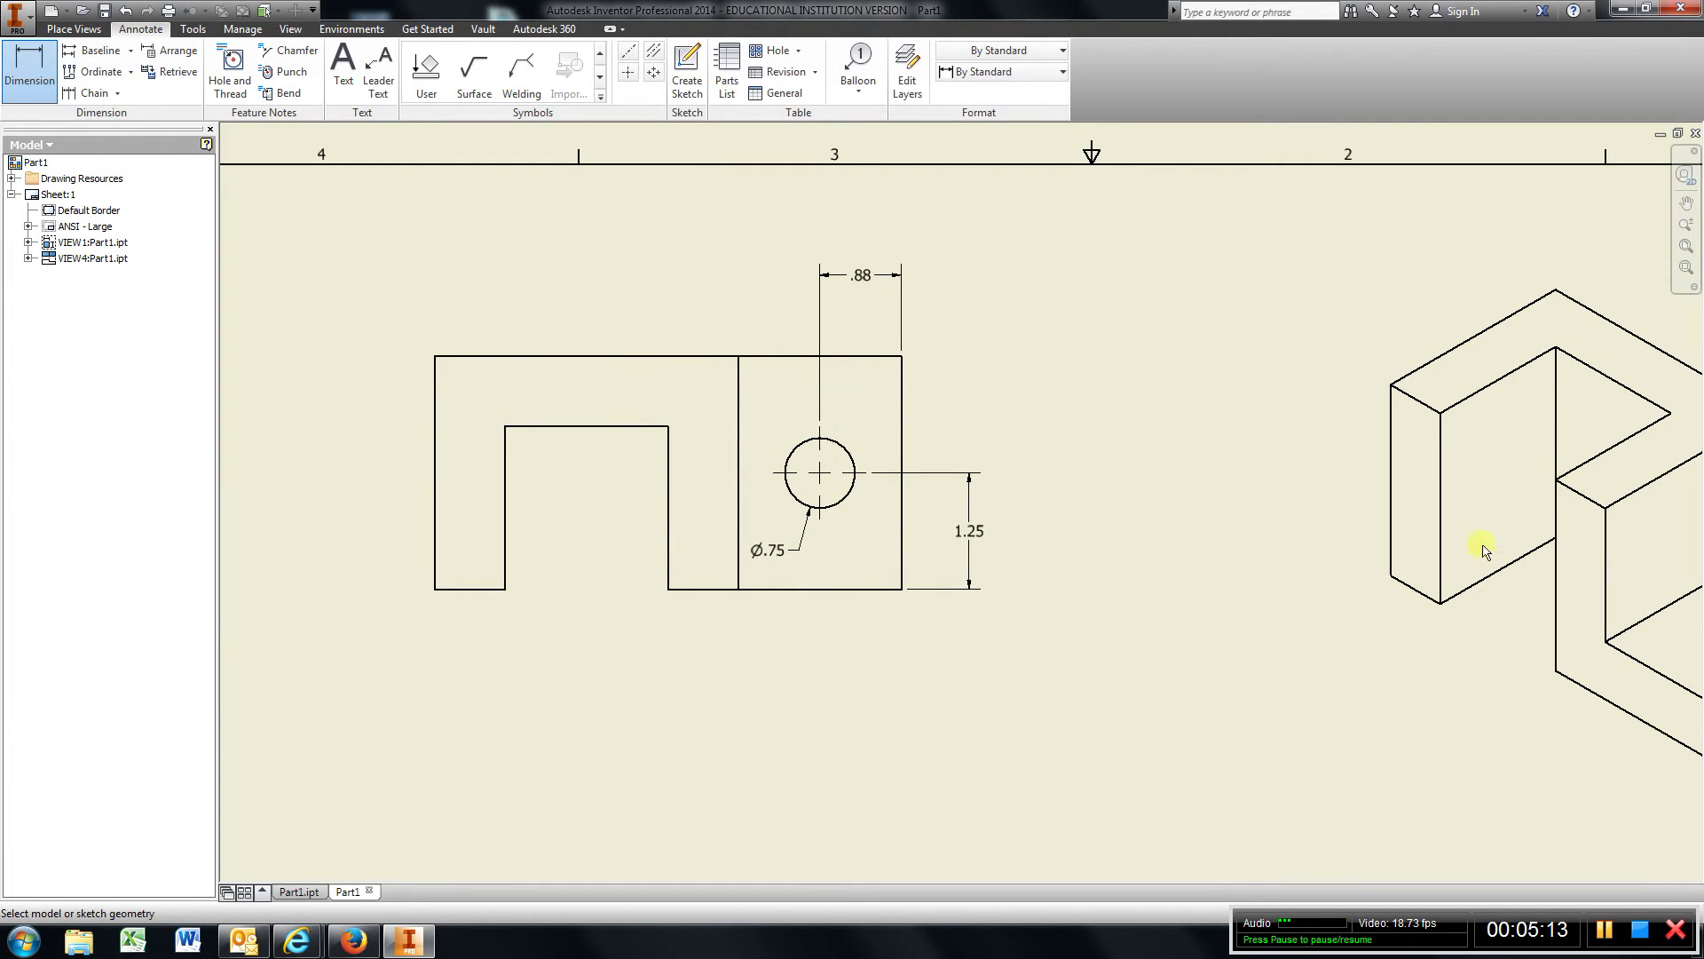
Step: Undo the hole's diameter dimension and redo it
click(125, 12)
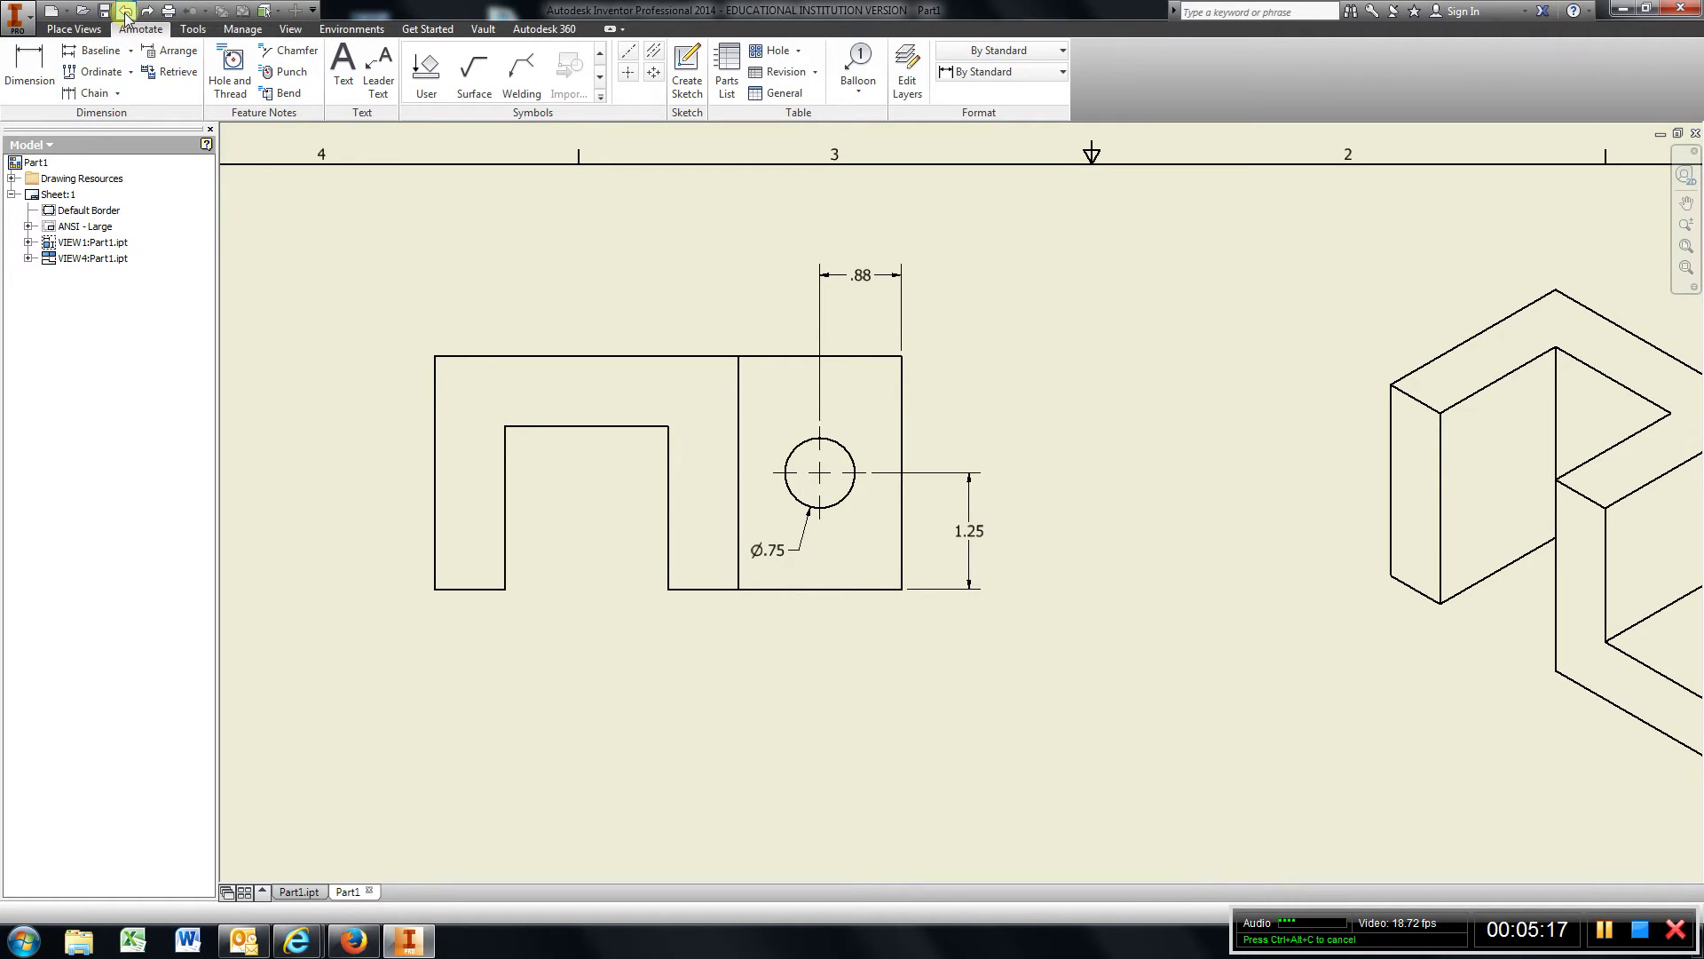
click(125, 12)
click(147, 13)
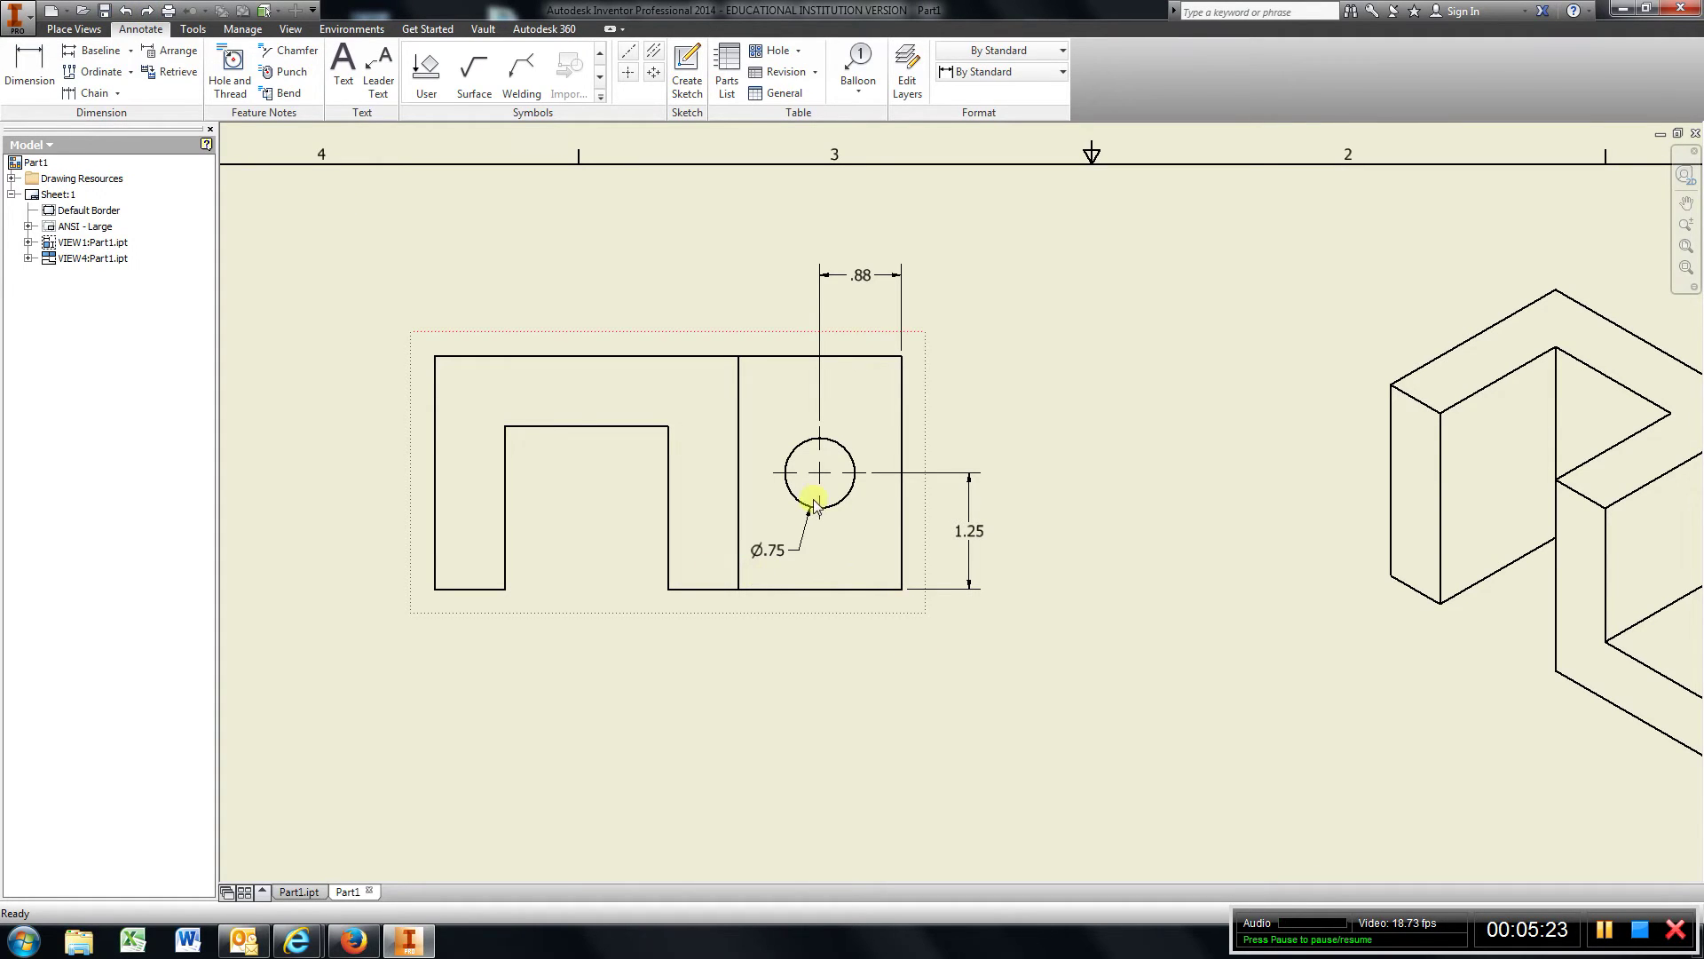
Step: Dimension the side view's overall height between its bottom and top edges, placing it to the right of the view
scroll(799, 519, down, 4)
scroll(799, 557, up, 3)
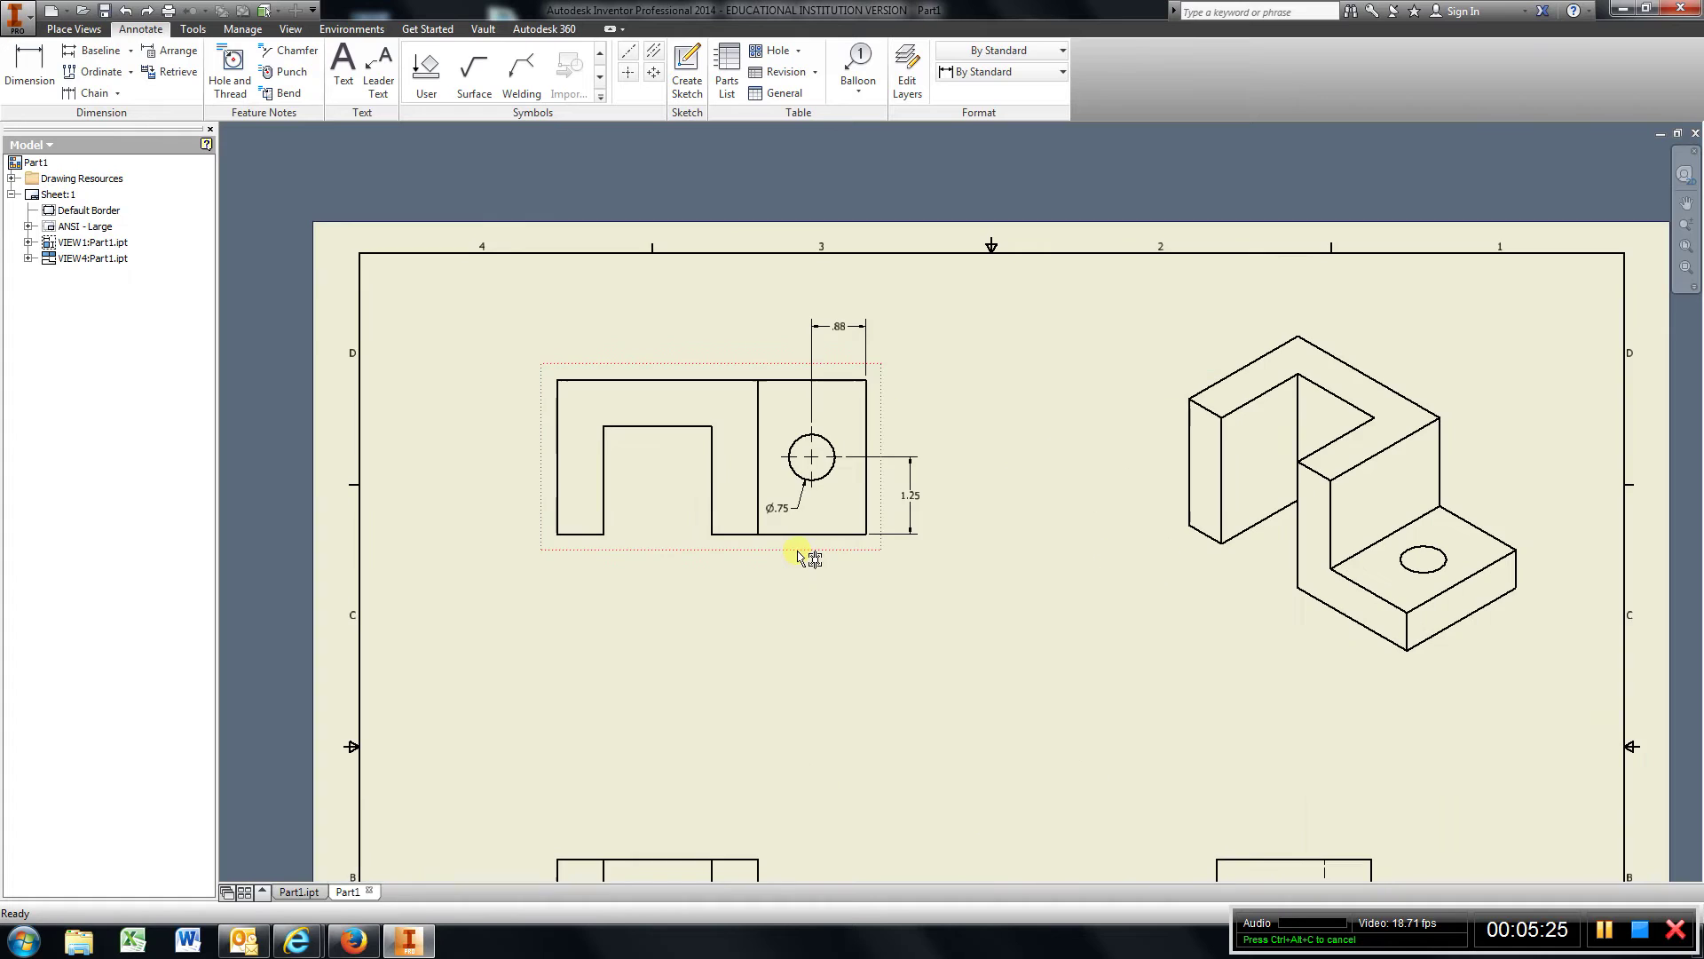
mouse_move(807, 590)
middle_down()
mouse_move(841, 533)
mouse_move(801, 409)
mouse_move(689, 472)
middle_up()
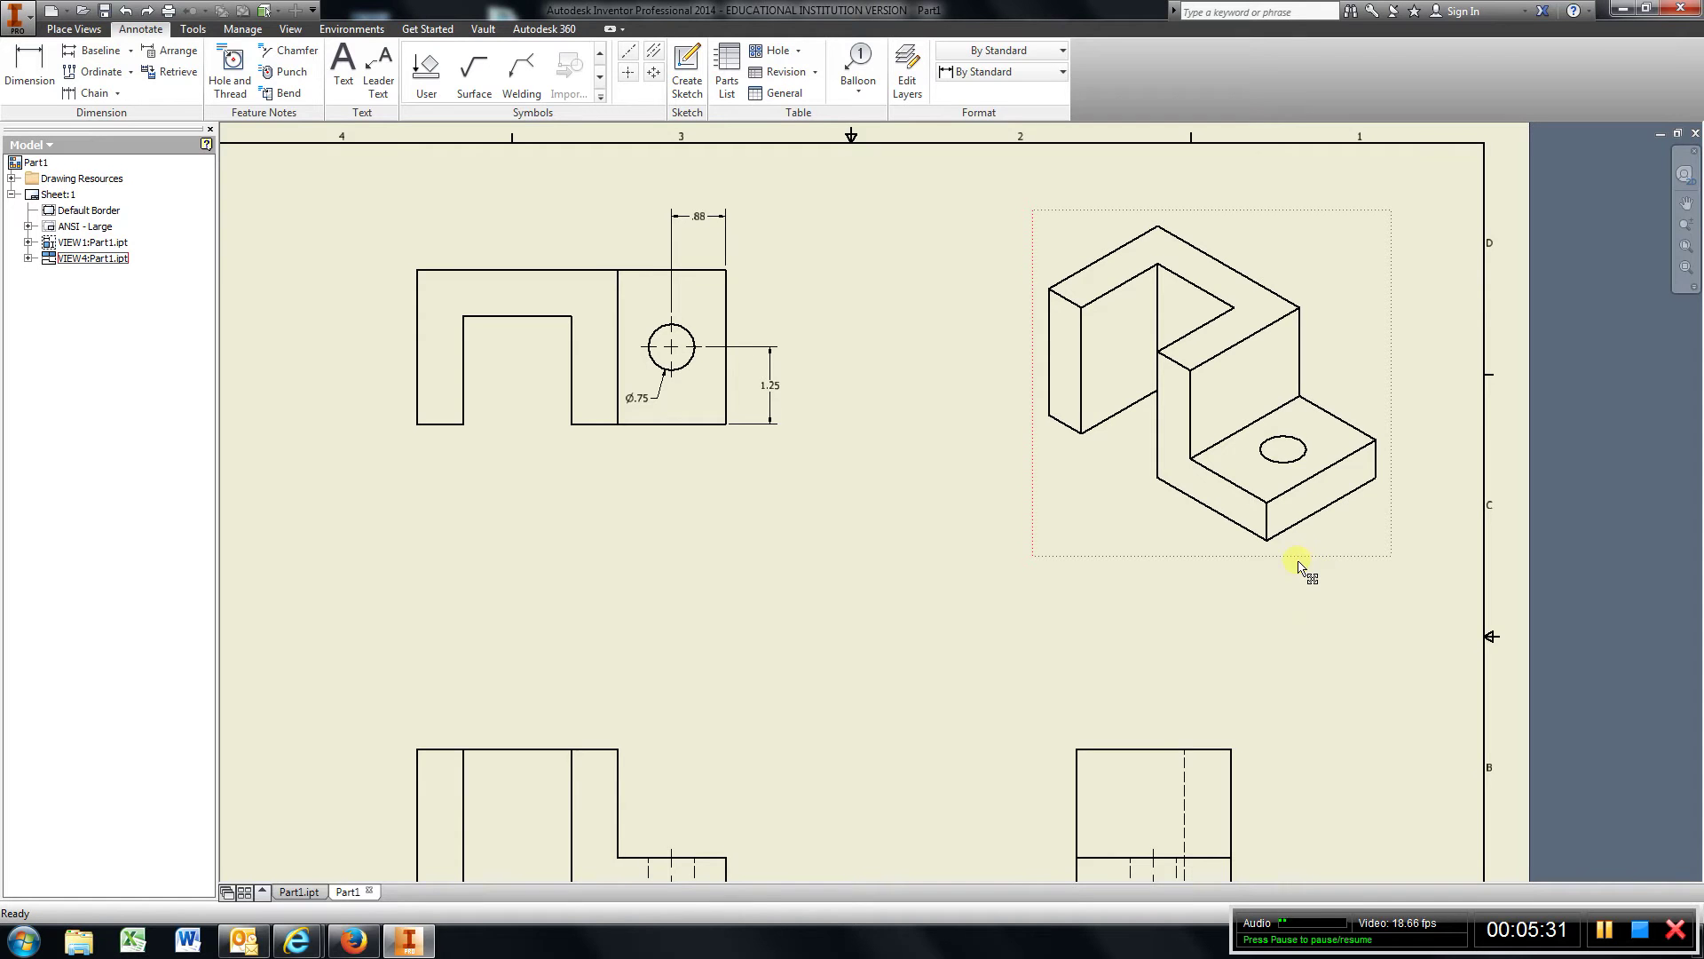
mouse_move(971, 628)
middle_down()
mouse_move(965, 603)
mouse_move(1096, 483)
mouse_move(1142, 563)
middle_up()
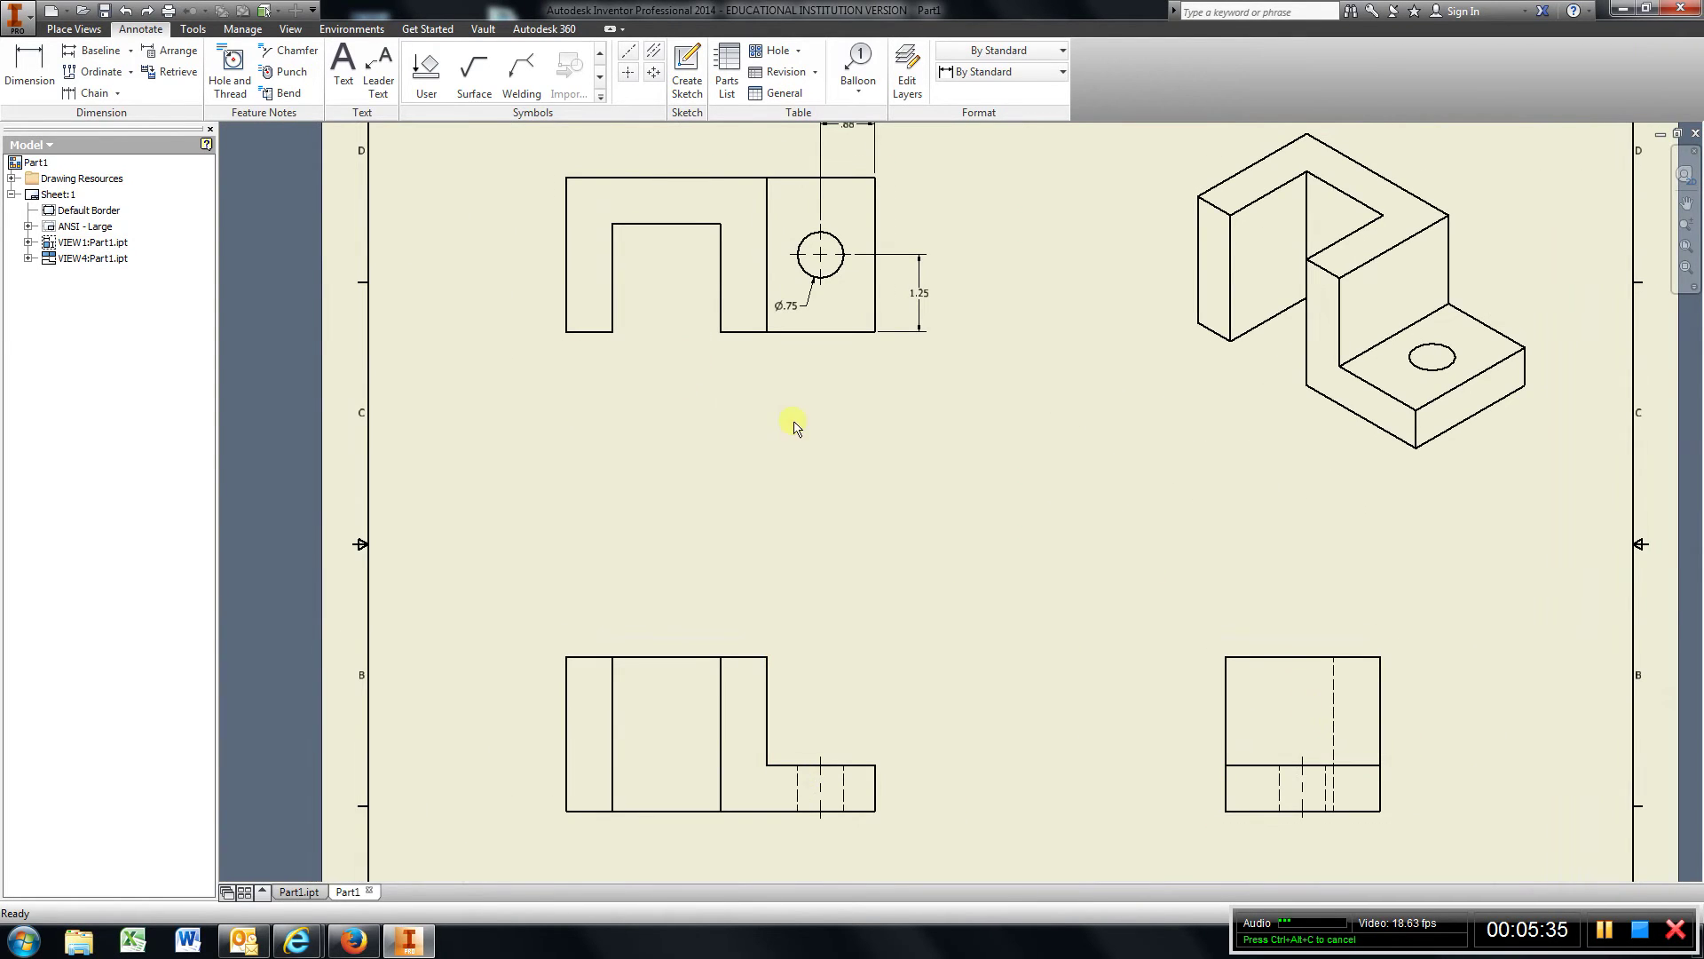
click(29, 71)
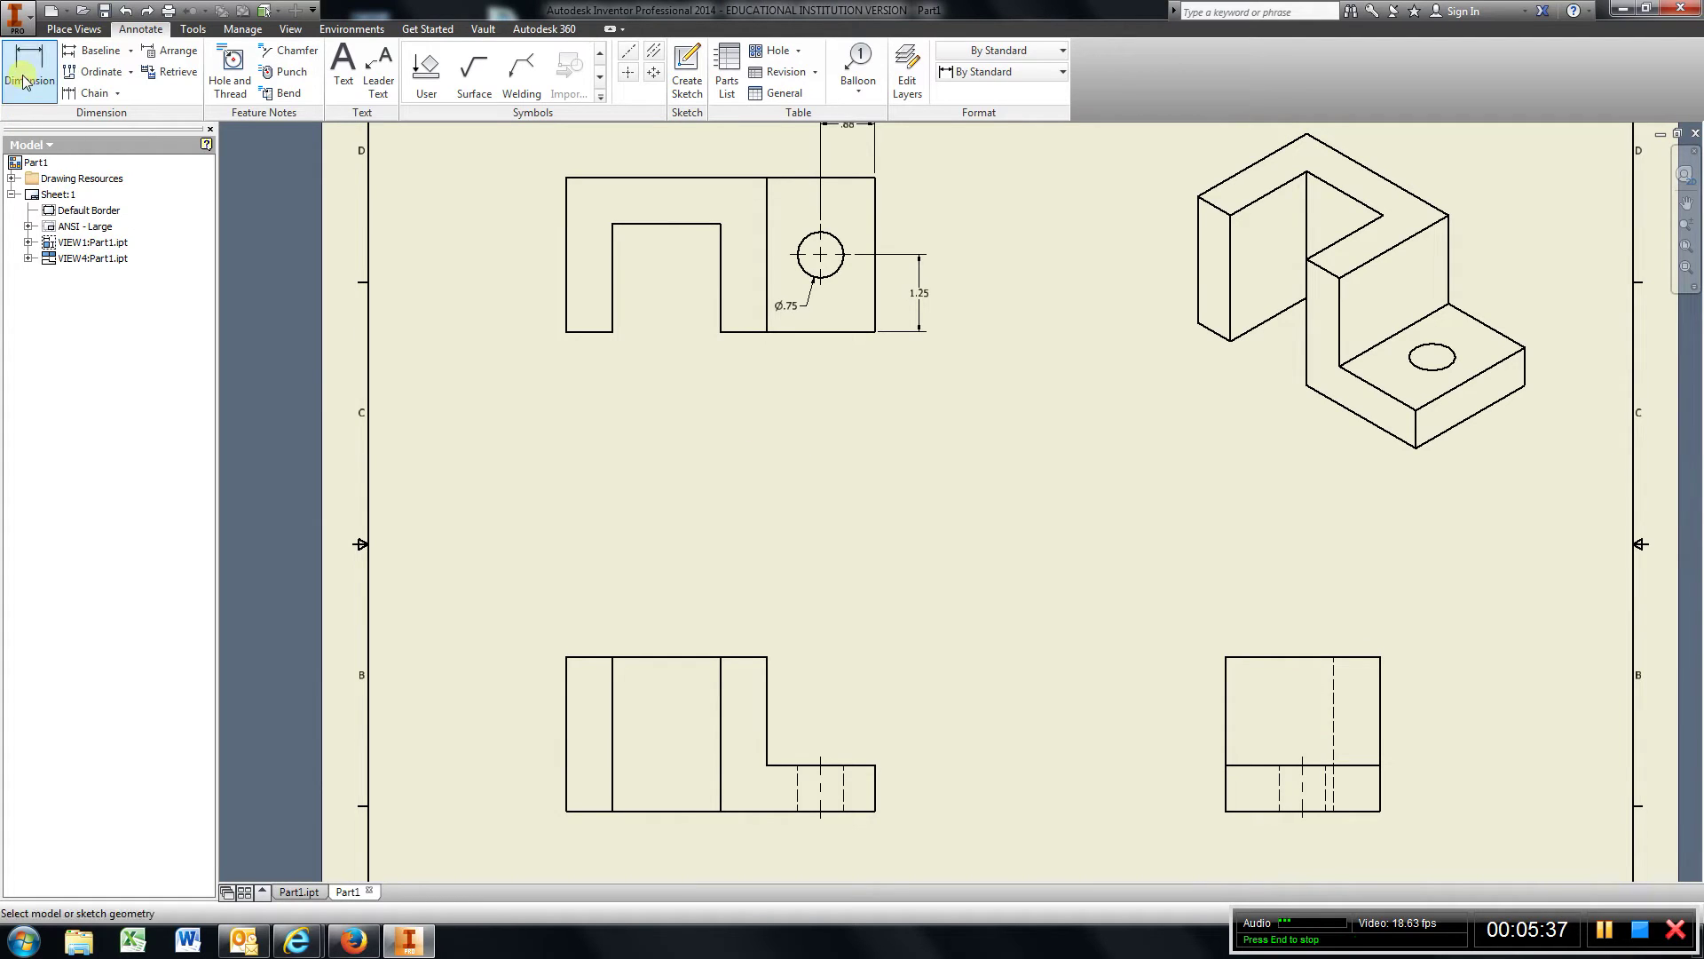
click(1364, 818)
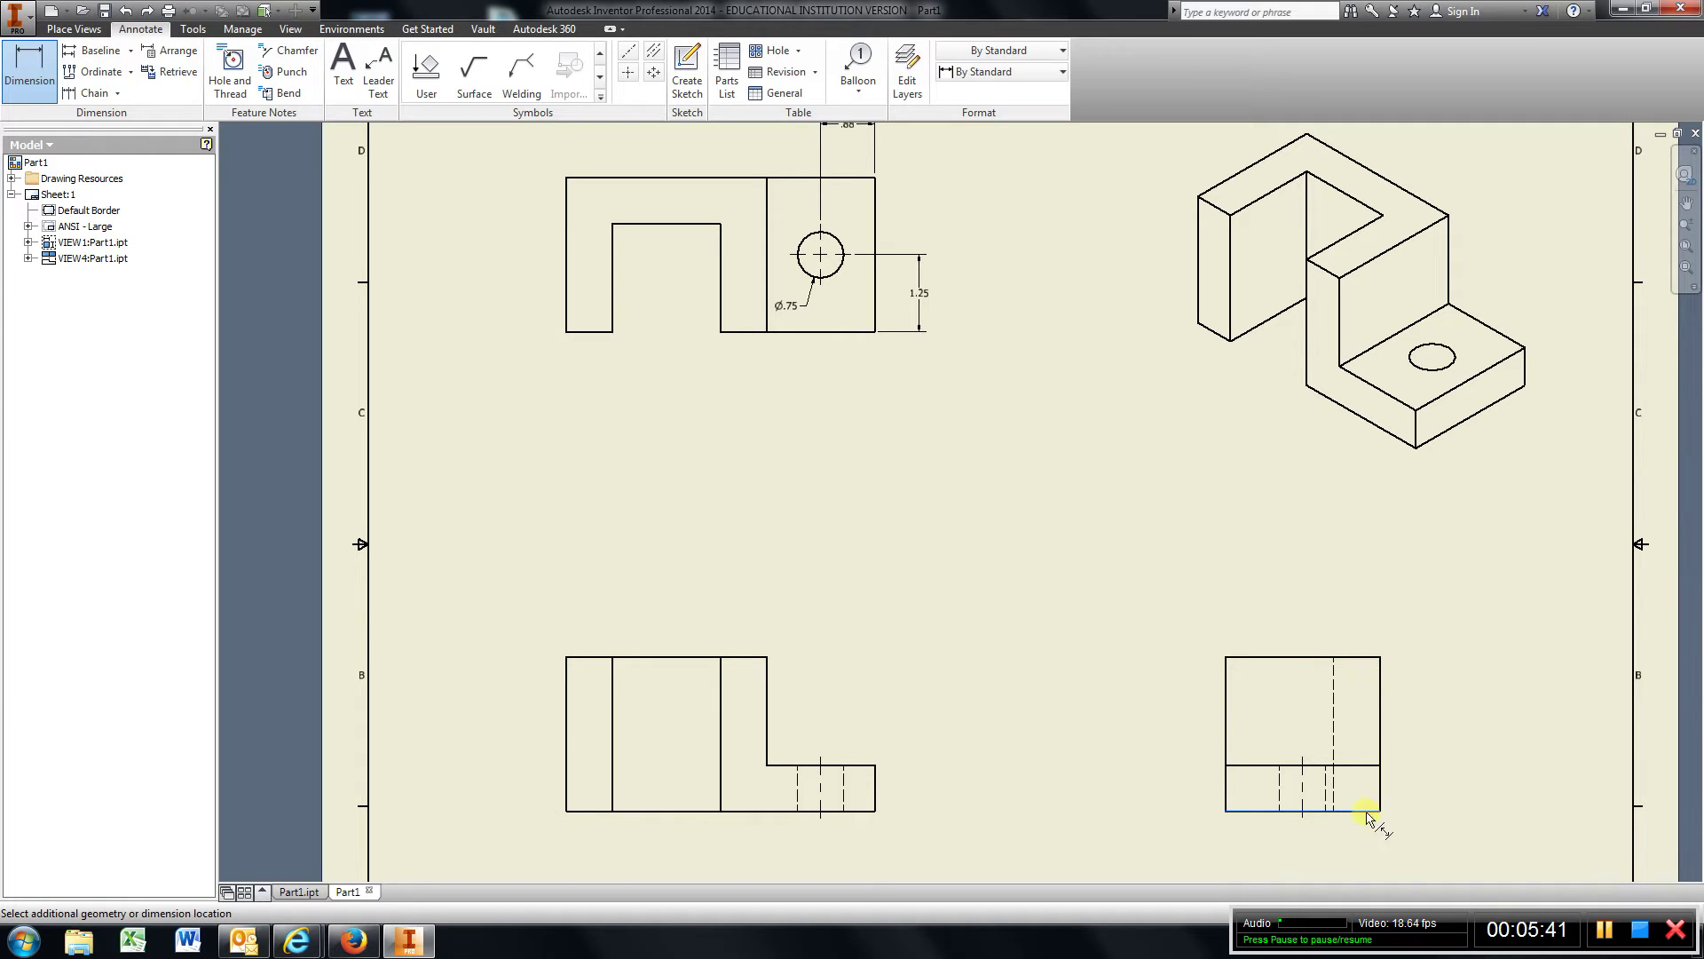
click(1350, 658)
click(1488, 744)
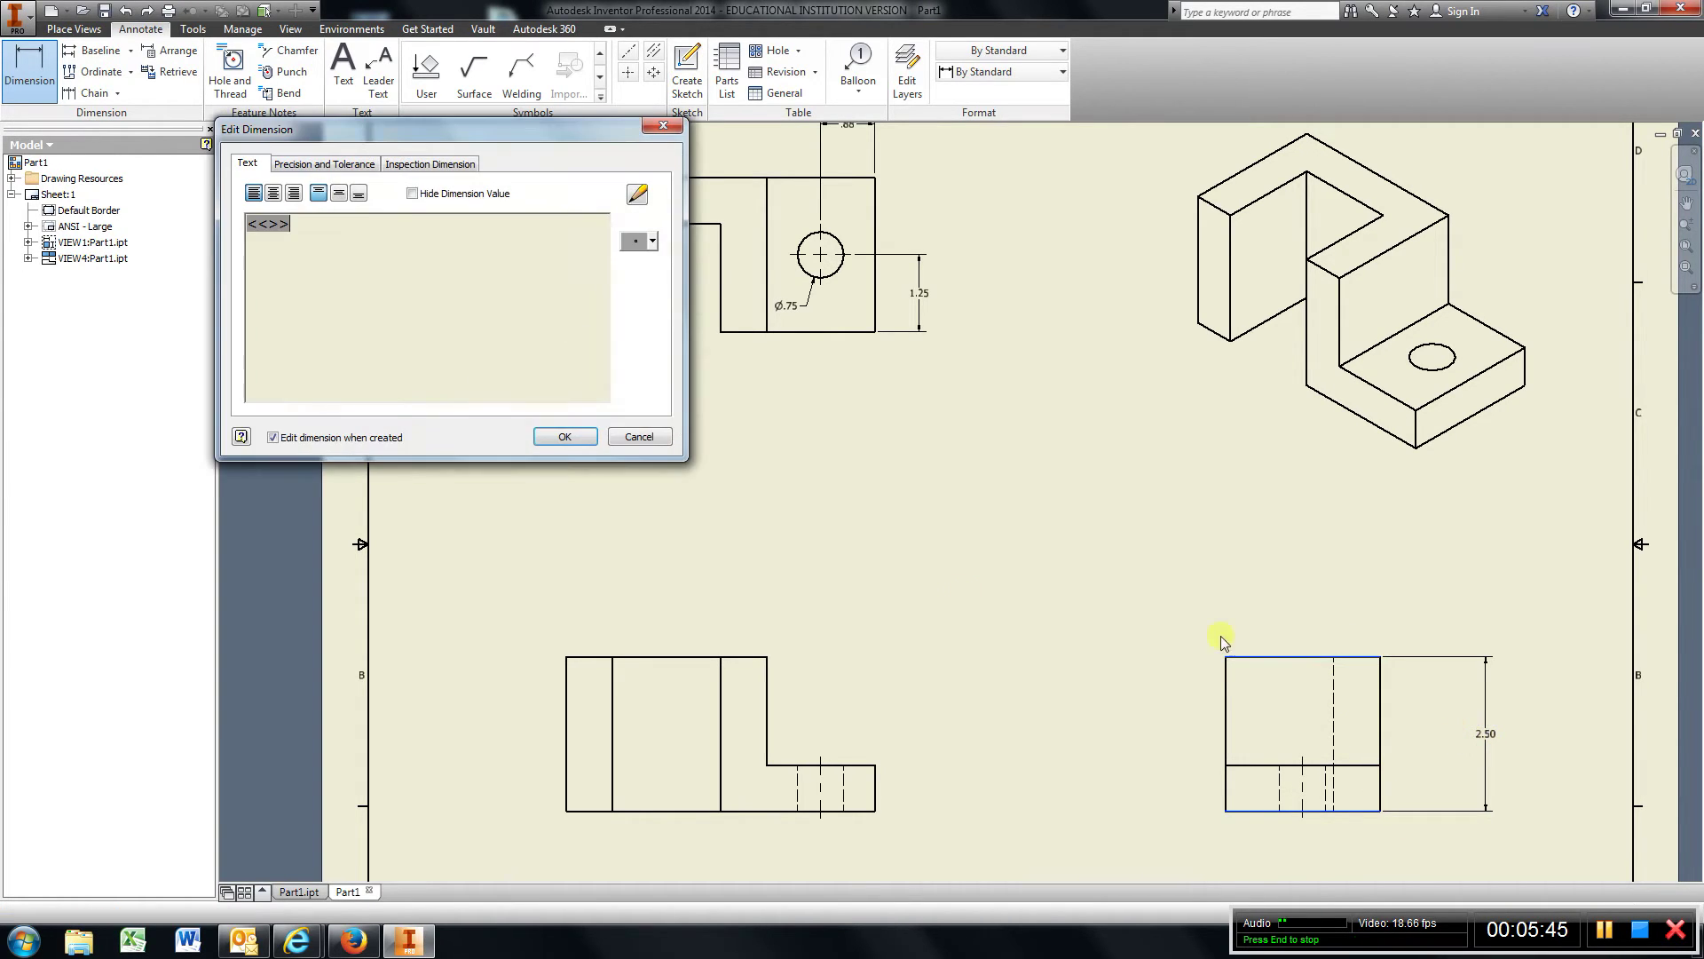
click(561, 443)
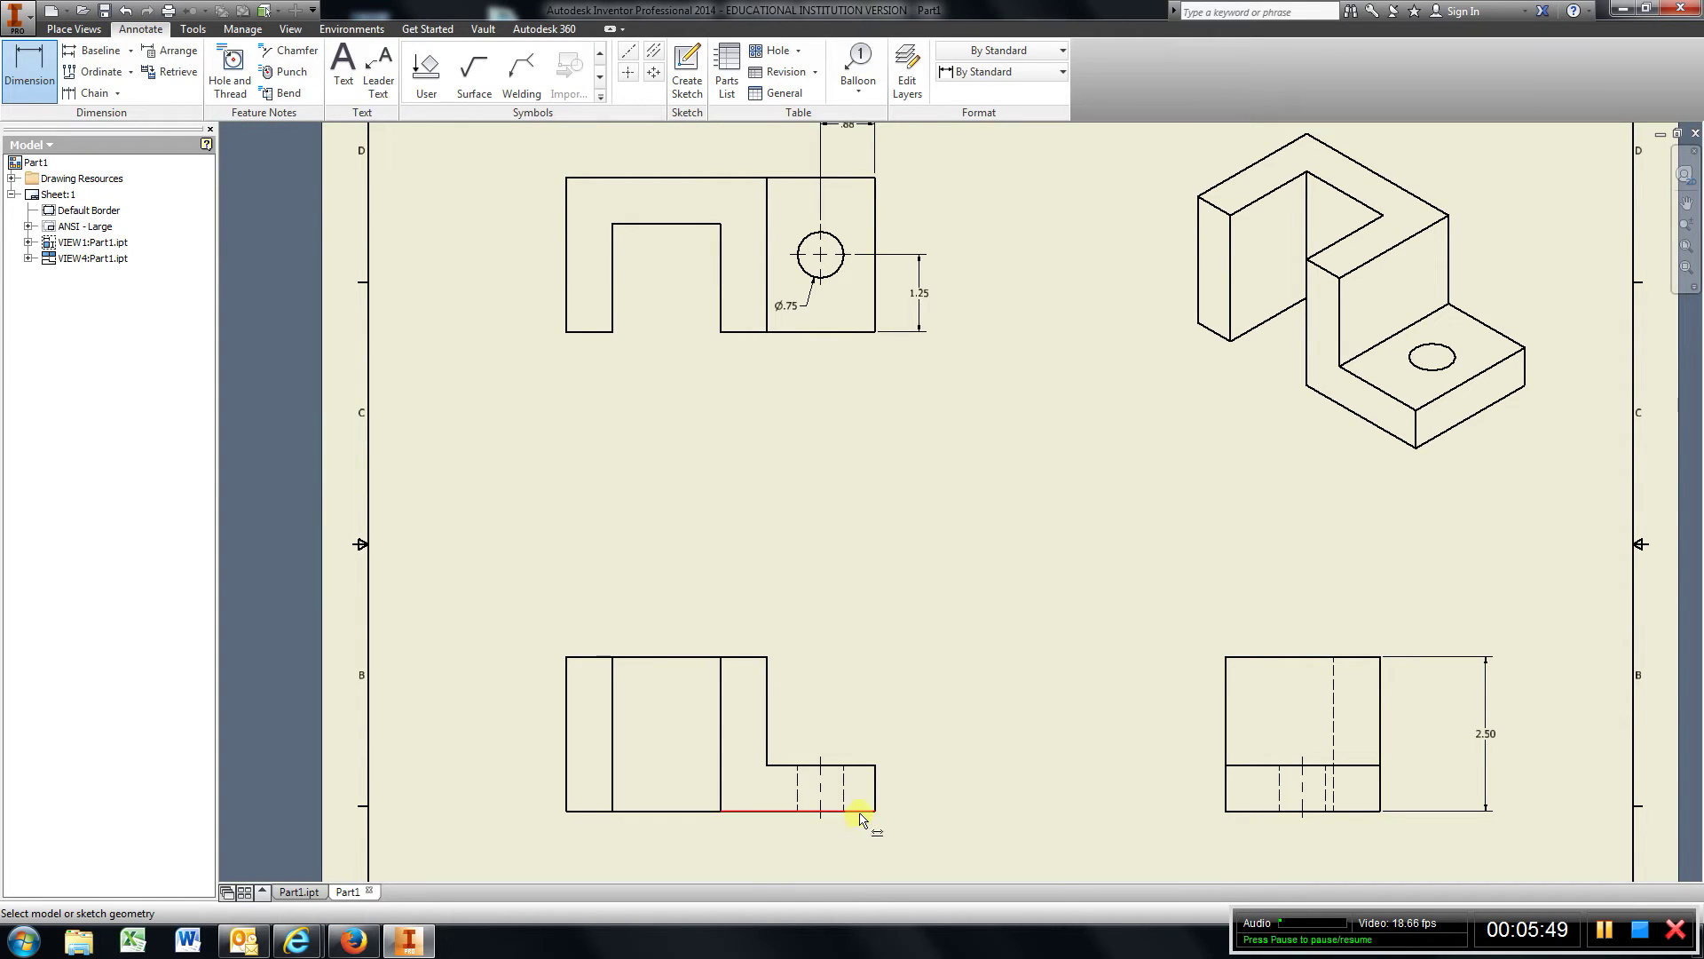
Step: Dimension the thickness of the low base section in the front view, placing it to the right of the view
click(863, 811)
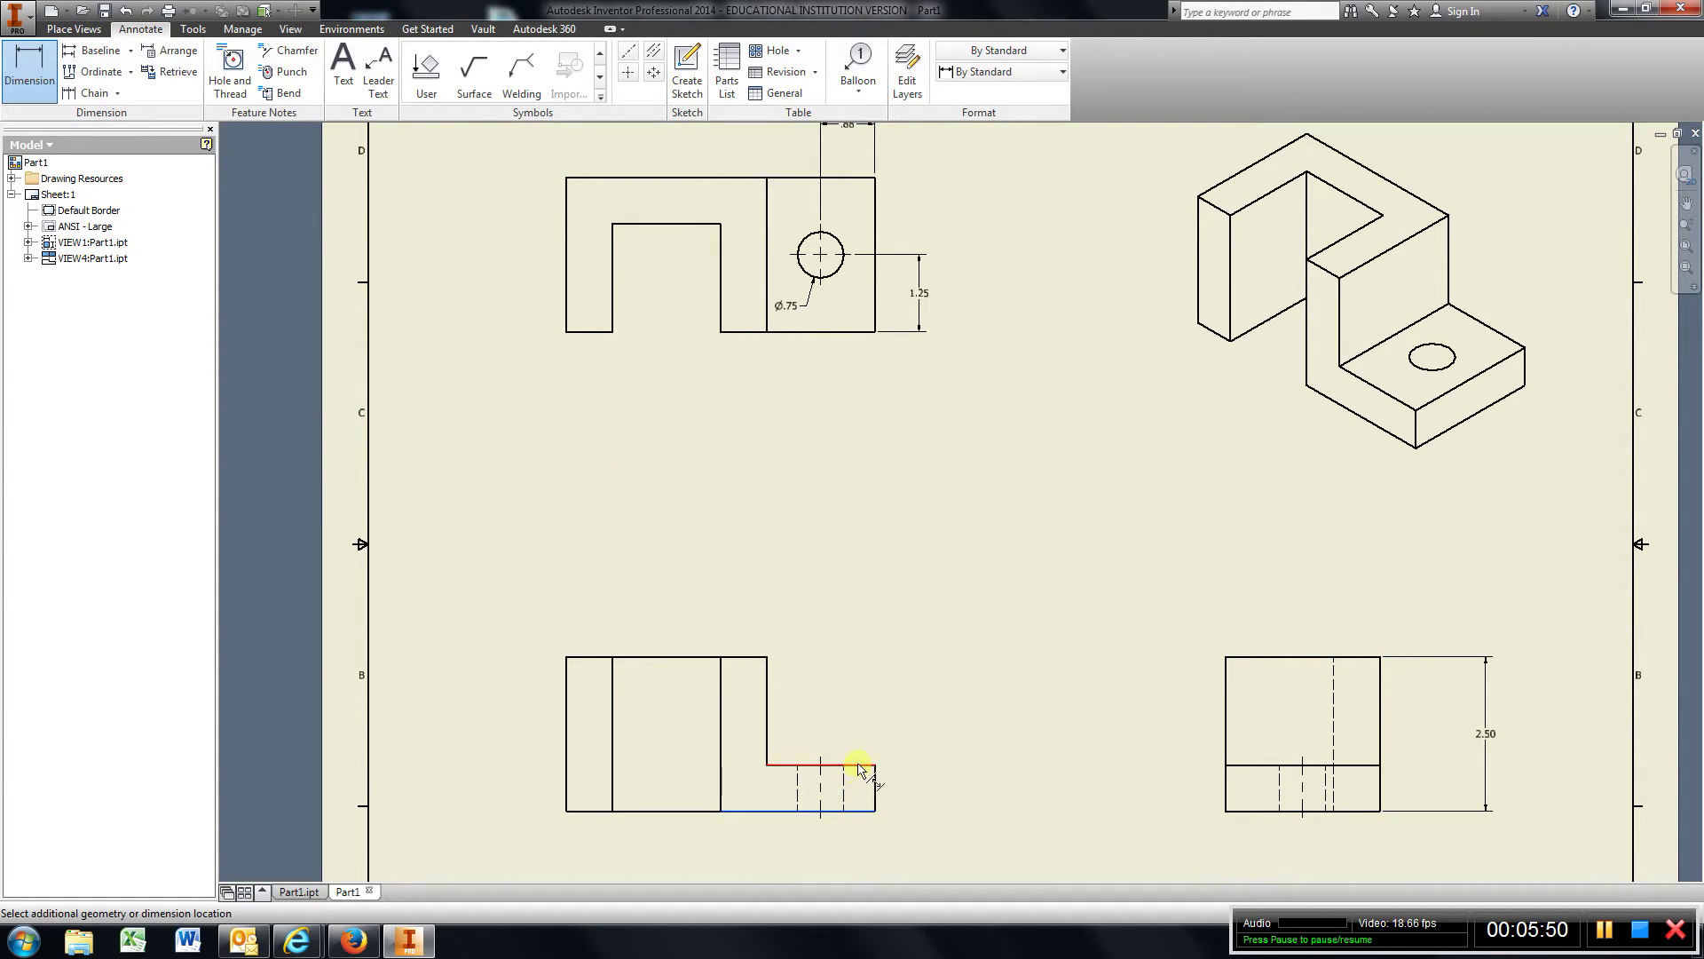
click(859, 764)
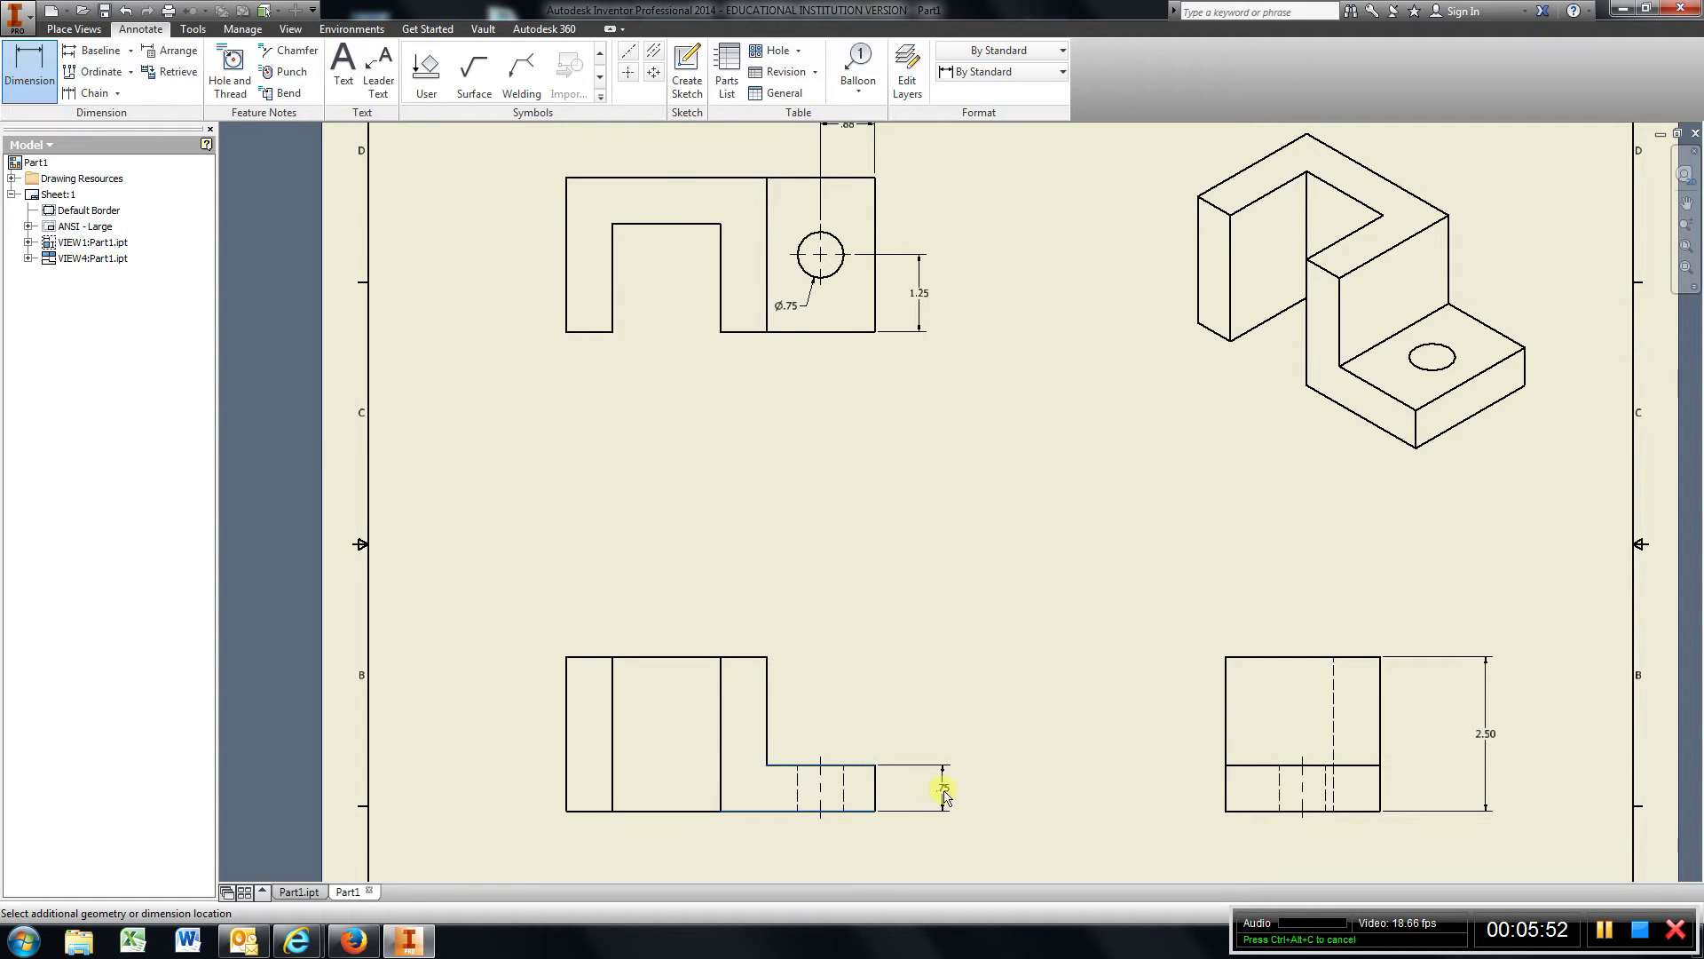
click(945, 796)
click(574, 443)
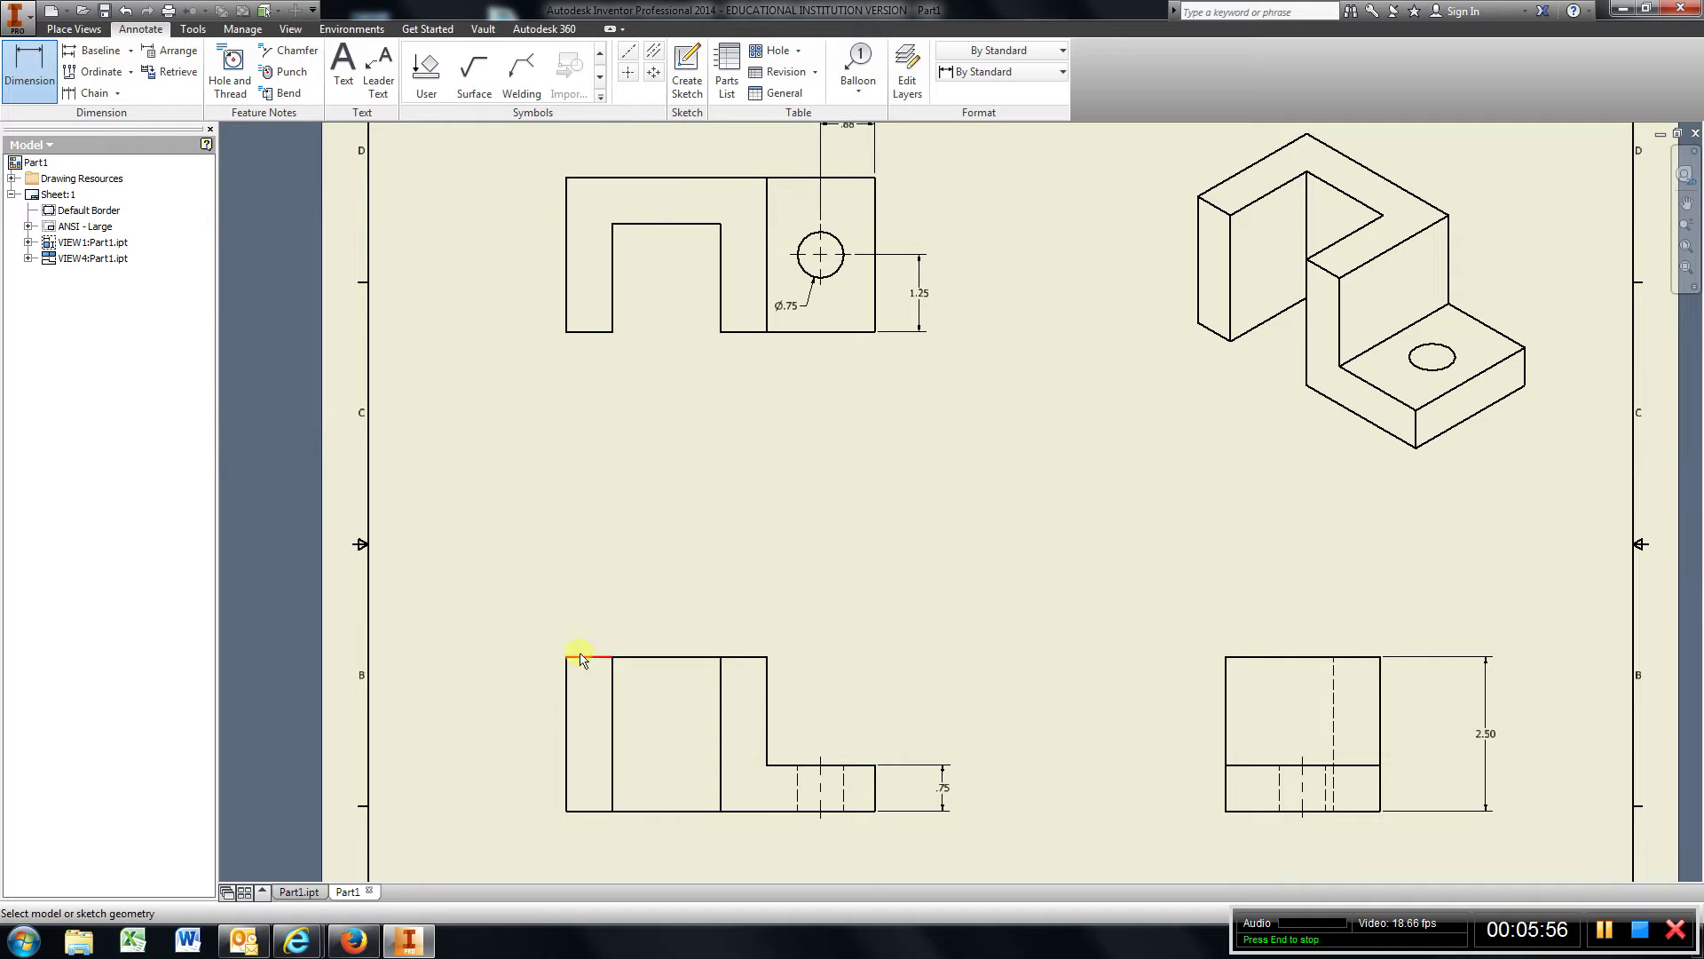
Step: Dimension the width of the left leg in the front view, placing it just above the view
click(565, 681)
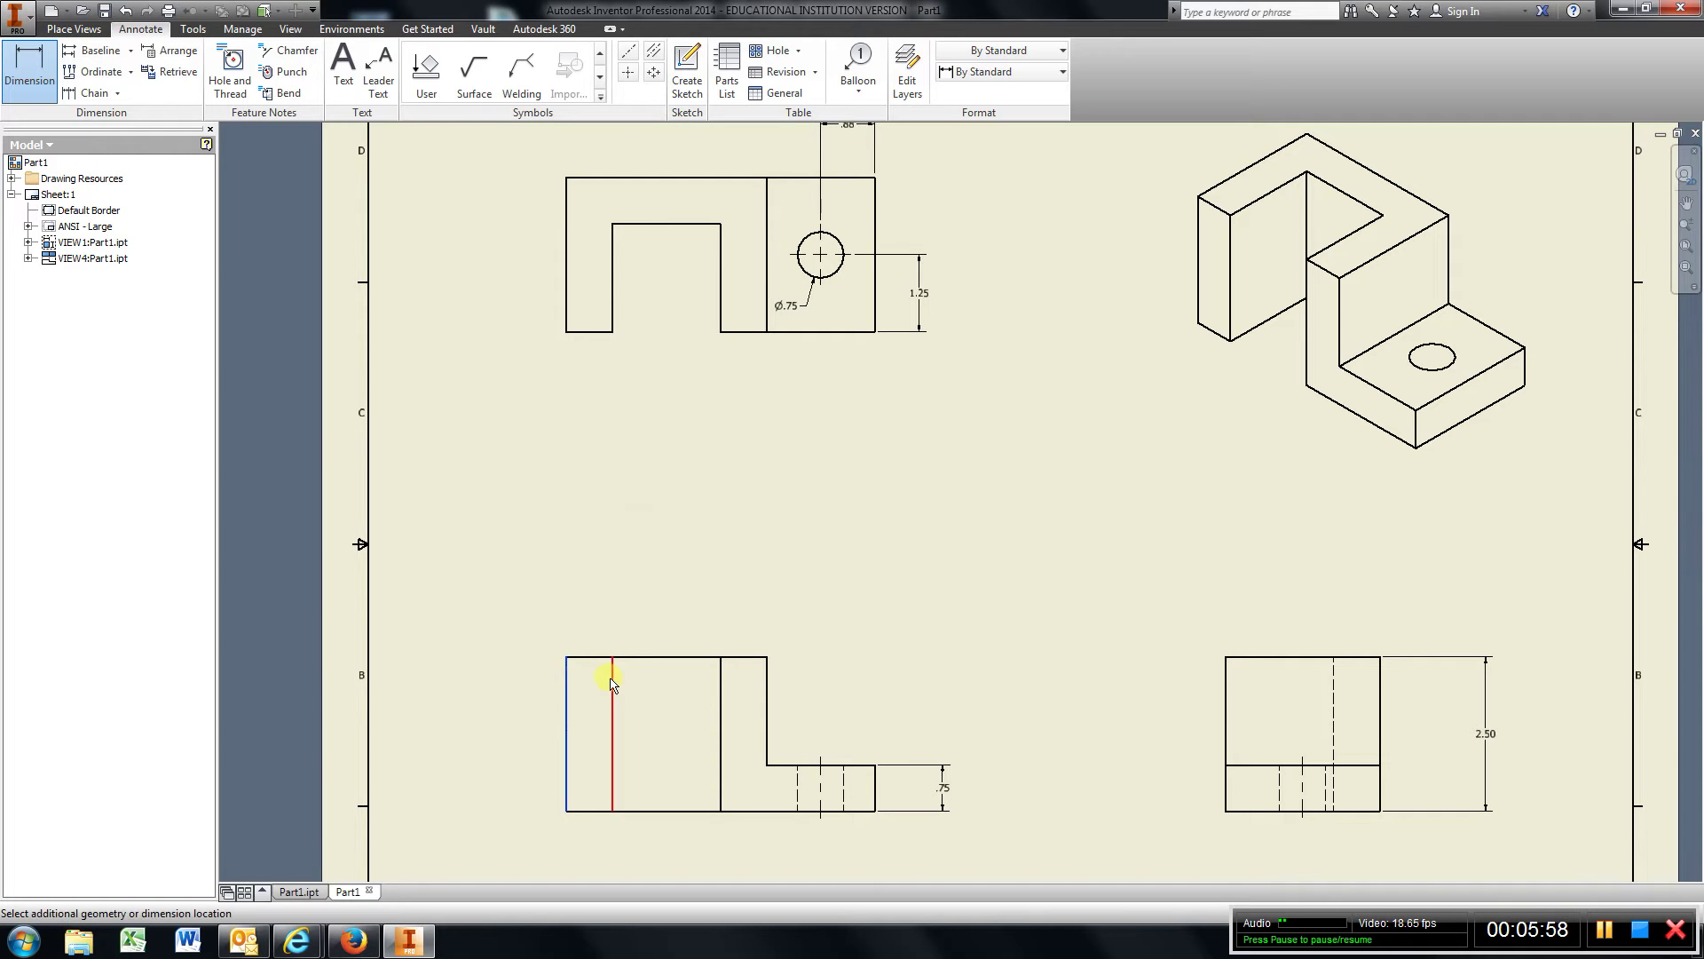
click(611, 673)
click(609, 612)
click(565, 437)
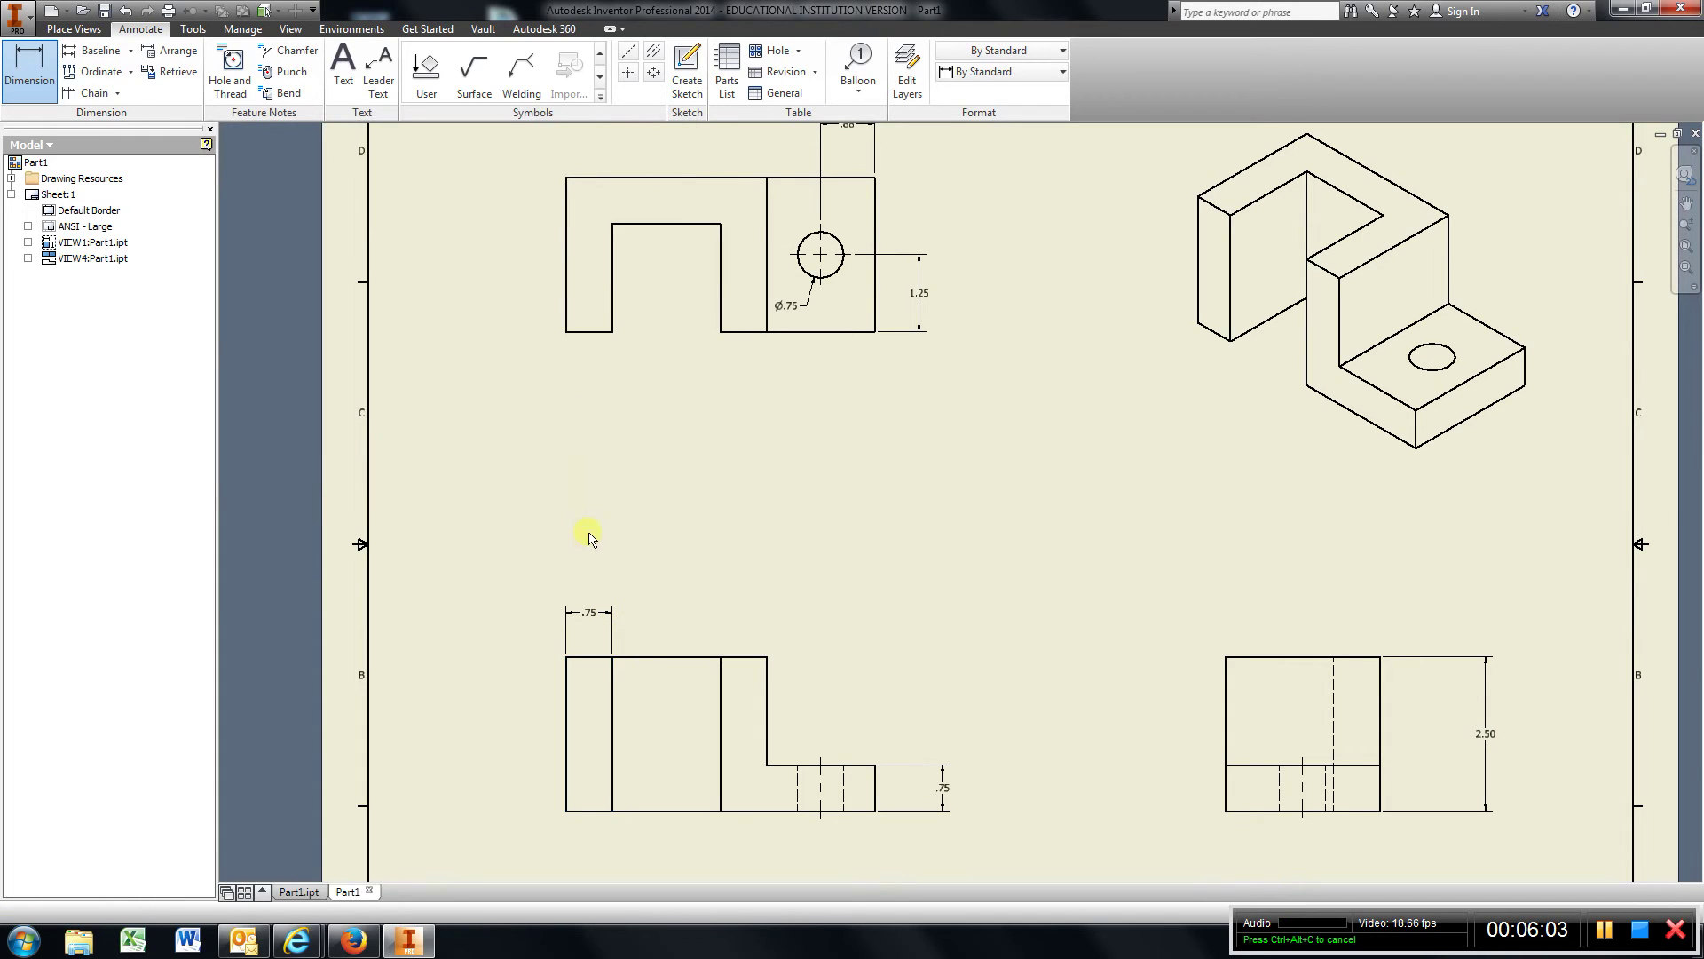
Step: Dimension the slot width between the two inner vertical edges of the front view, placing it above the view
click(611, 681)
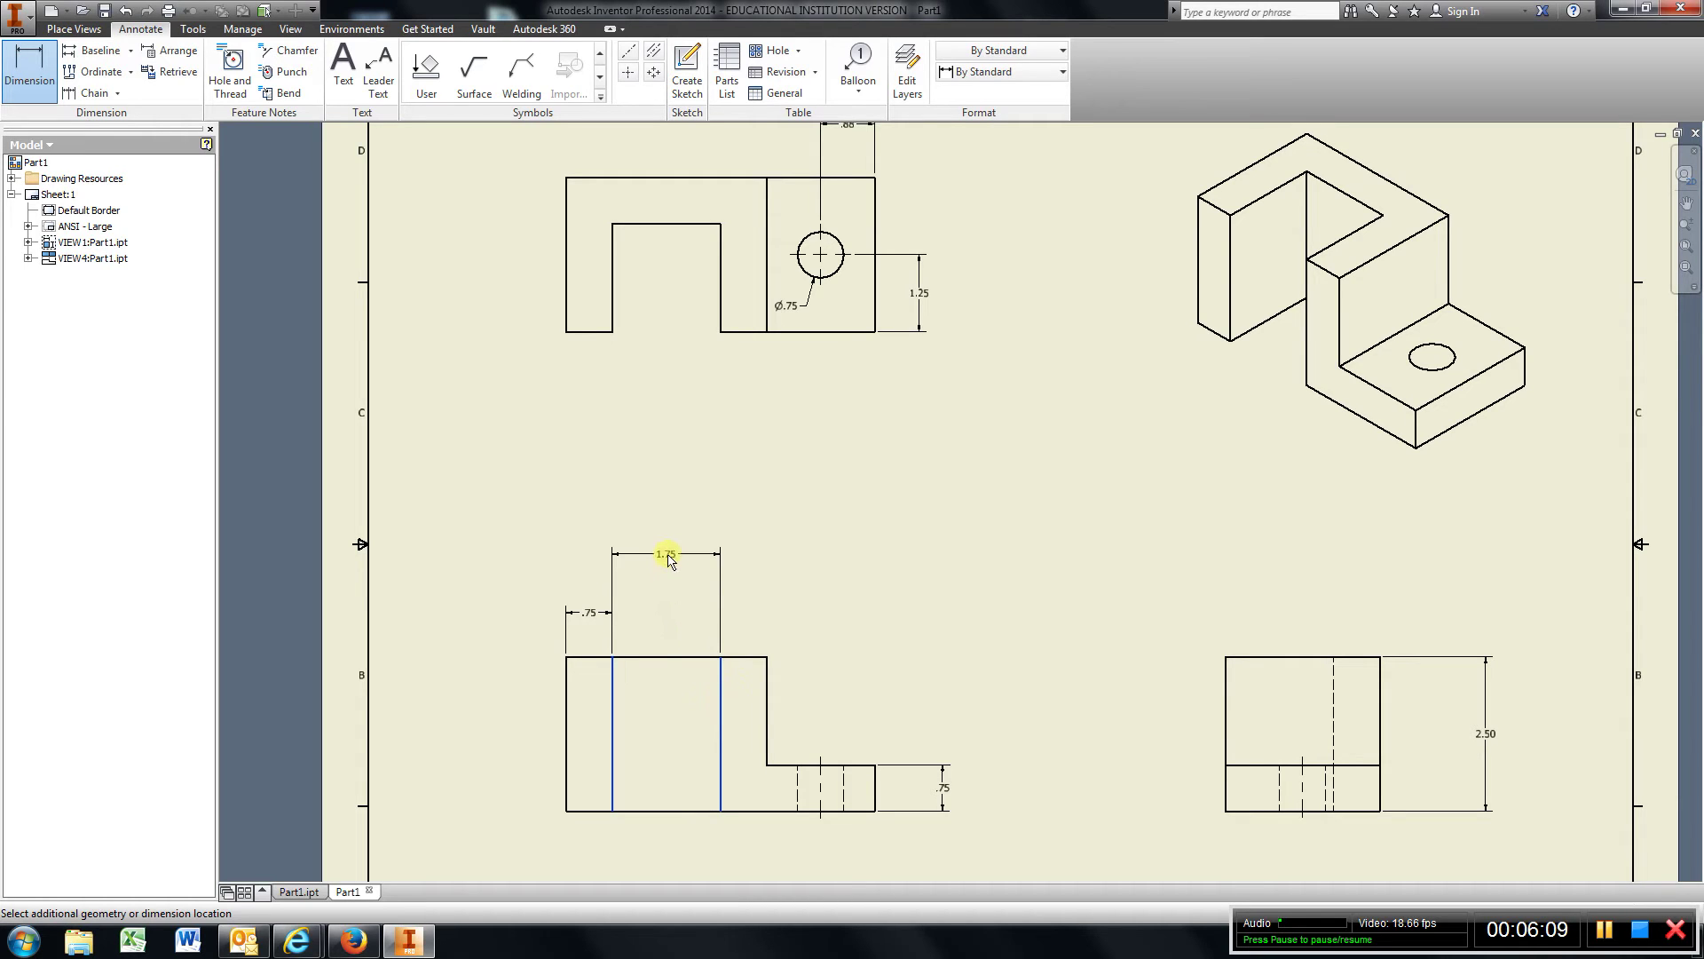
click(667, 560)
click(576, 434)
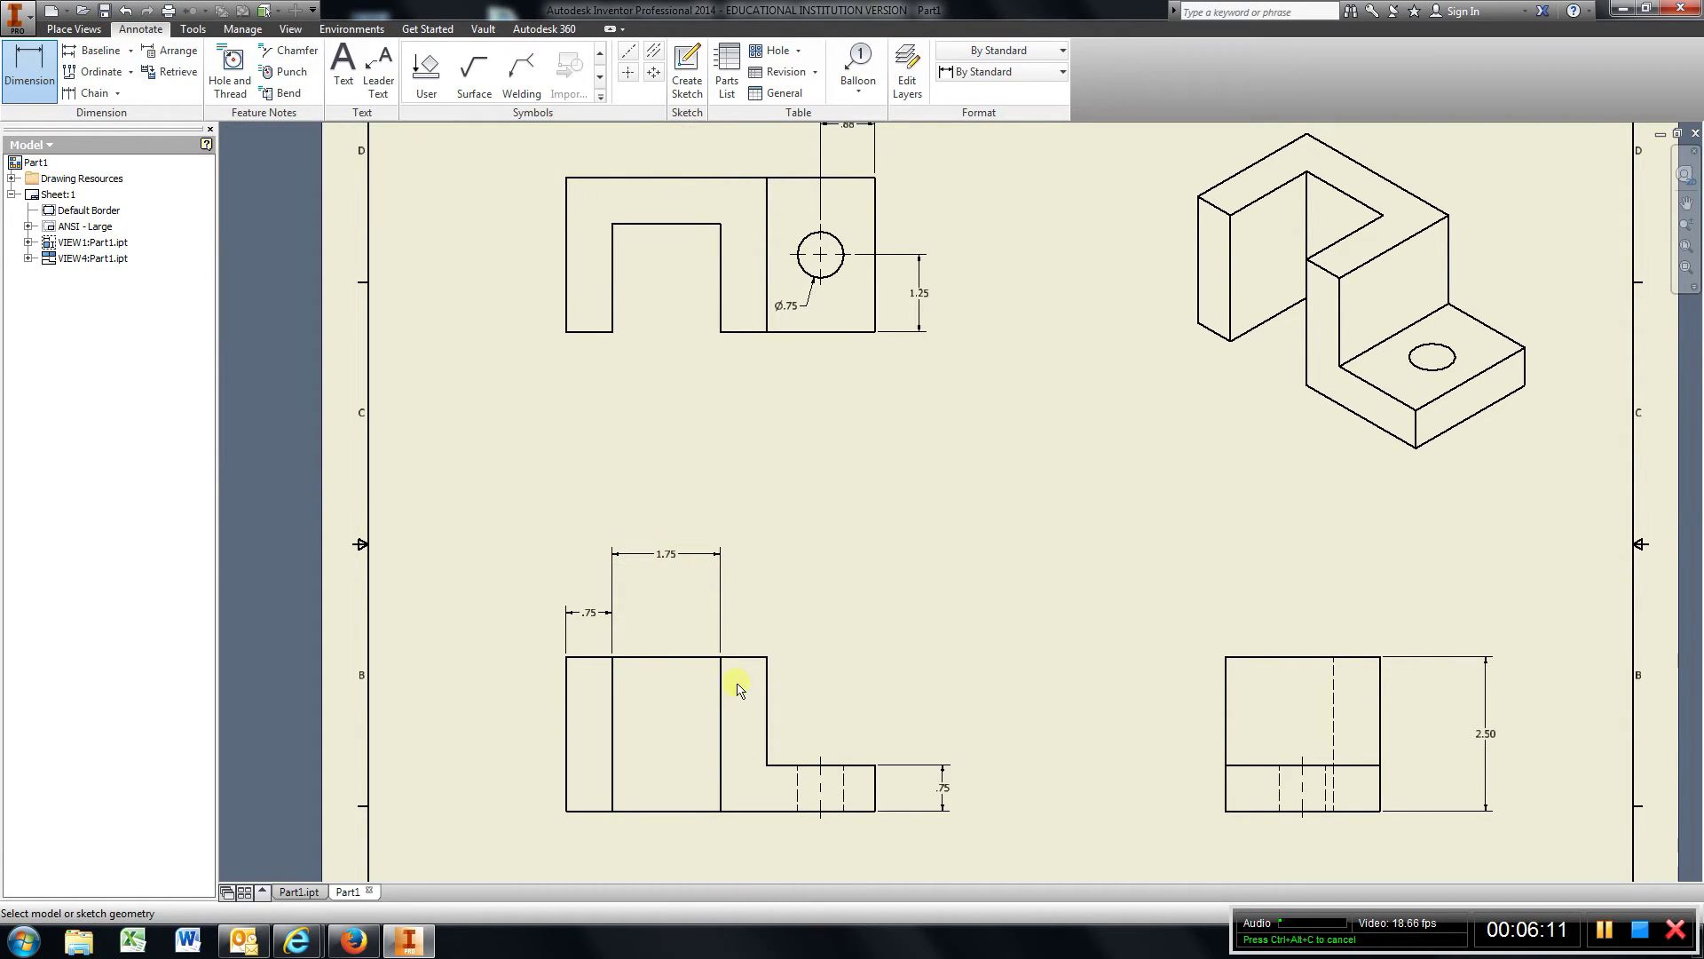
Step: Dimension the width of the right leg in the front view, placing it just above the view, and end dimensioning
click(722, 694)
click(767, 687)
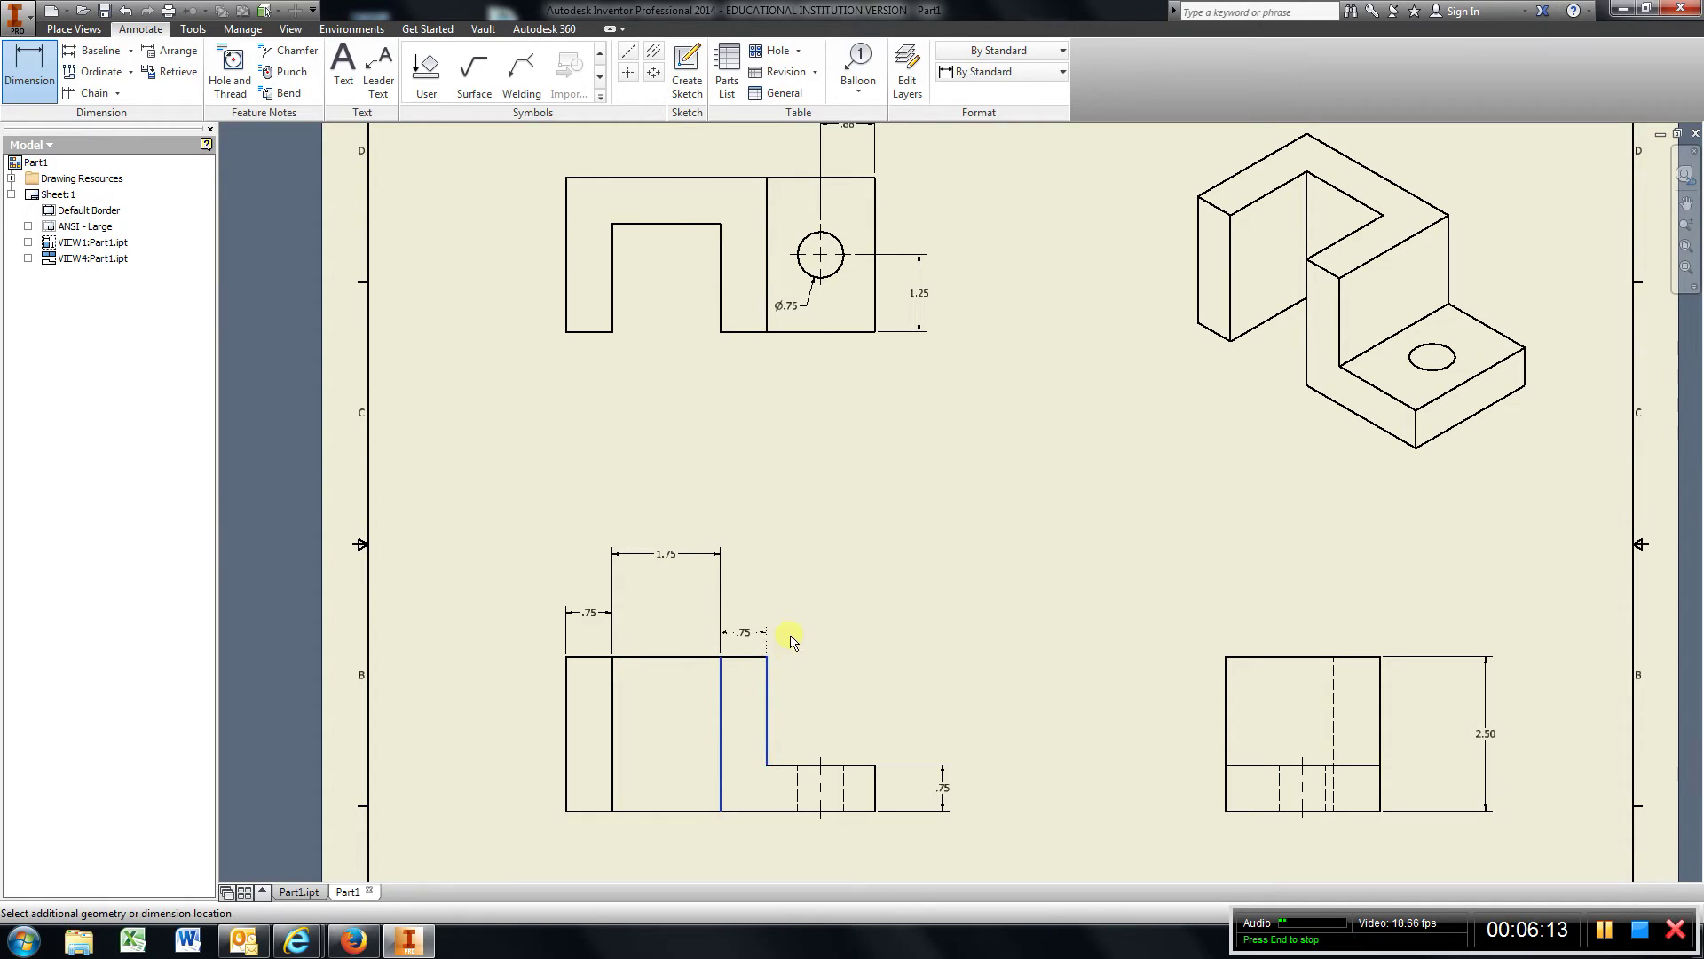
click(792, 641)
click(570, 434)
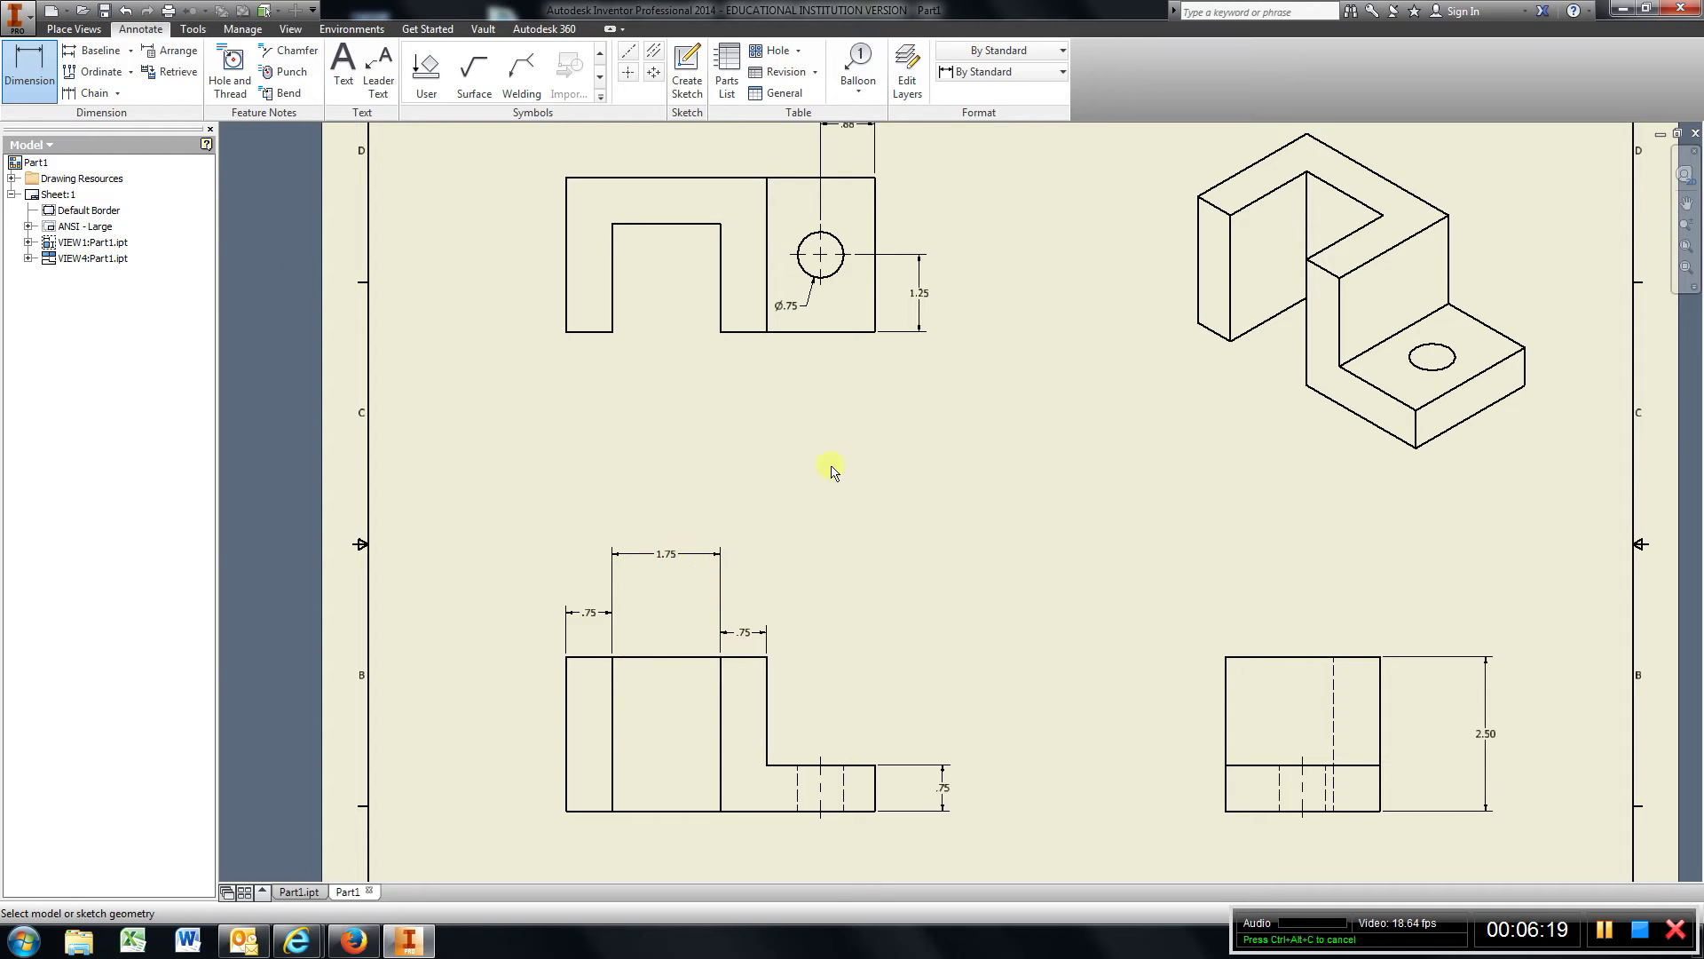
right_click(1001, 482)
click(1061, 478)
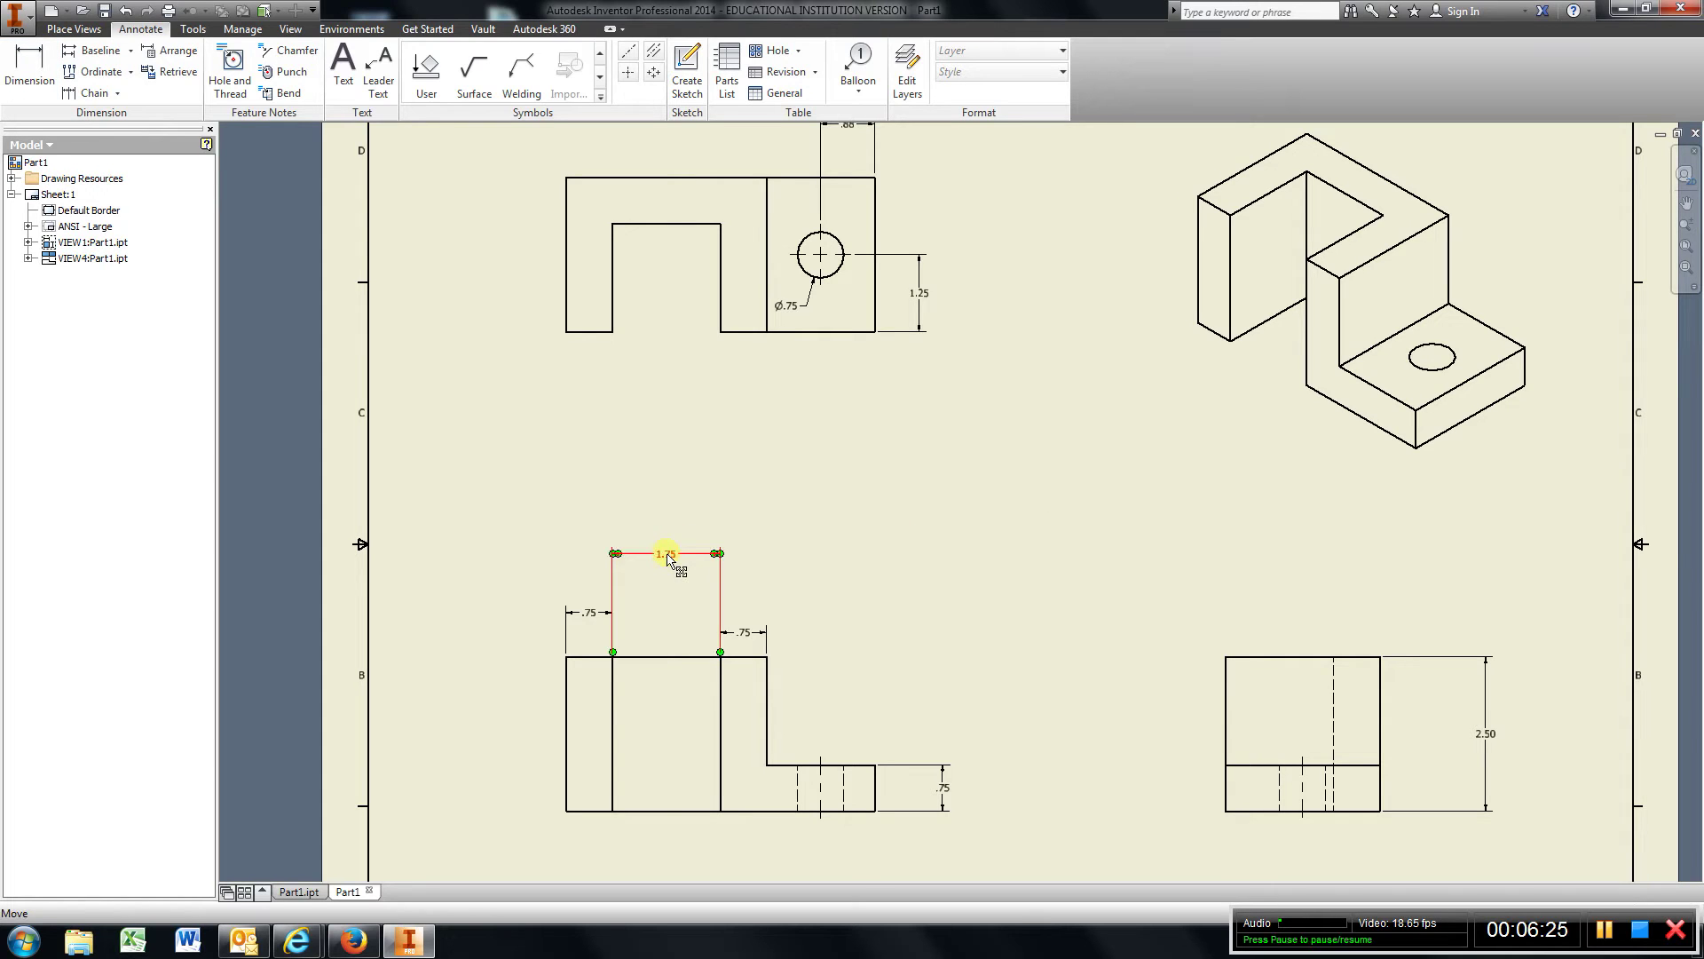
Step: Move the slot width and right leg width dimensions above the front view into line with the left leg's dimension
drag(677, 553, 666, 610)
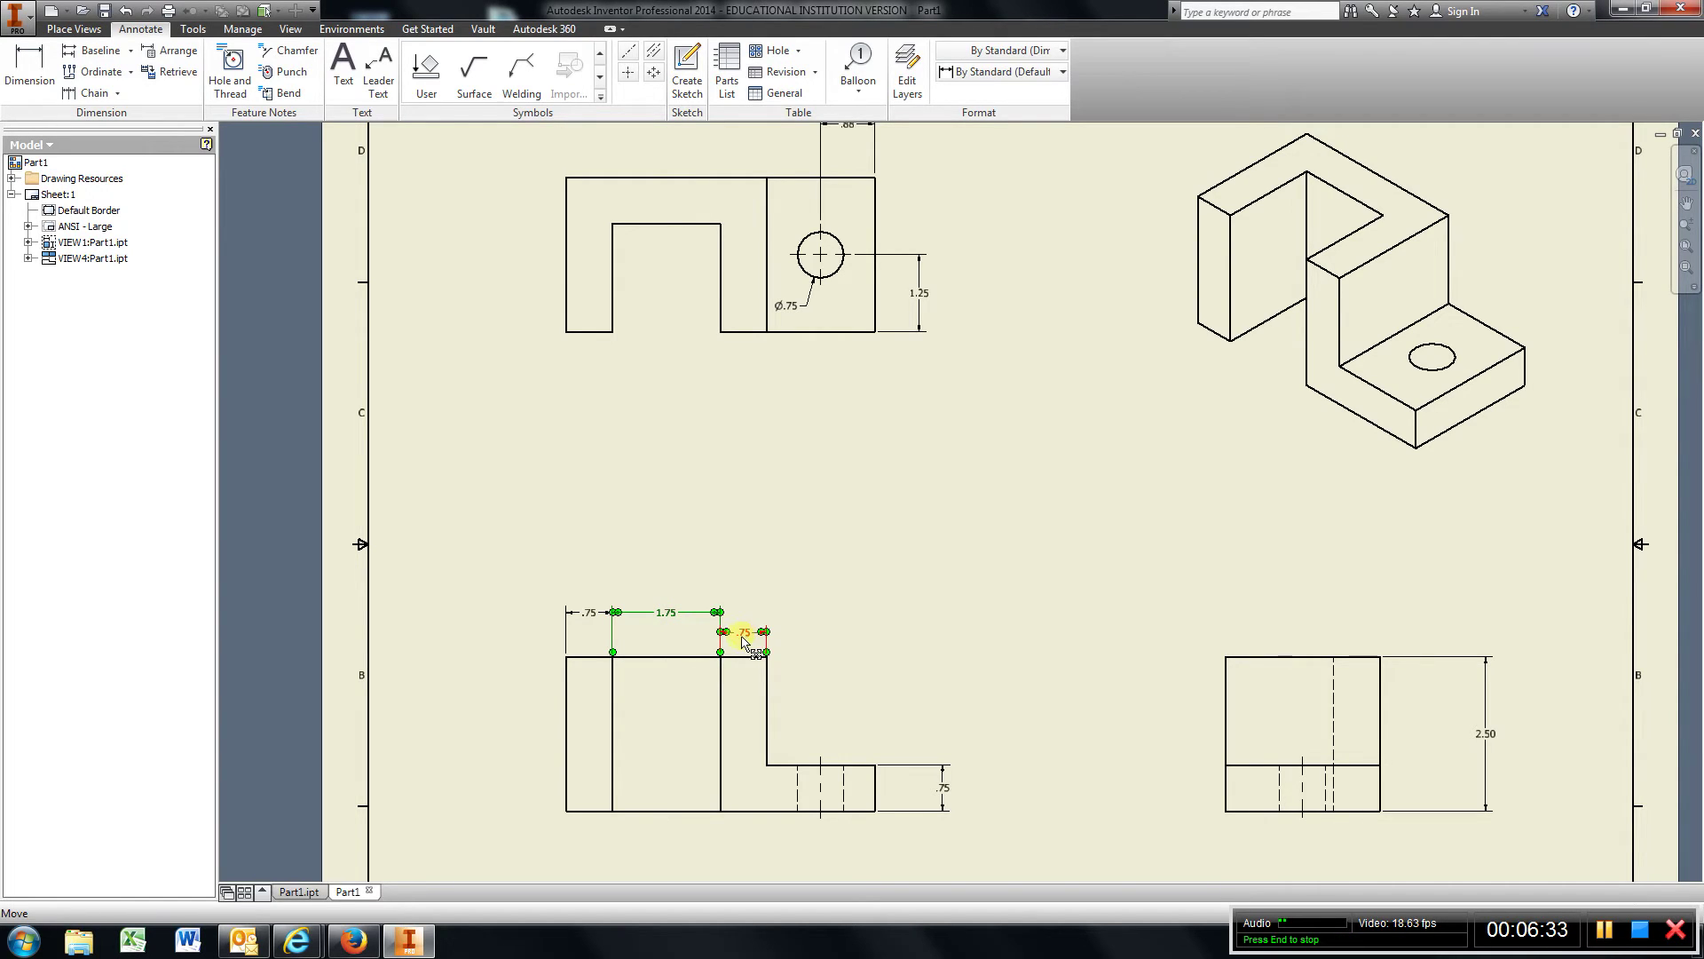
drag(747, 641, 744, 614)
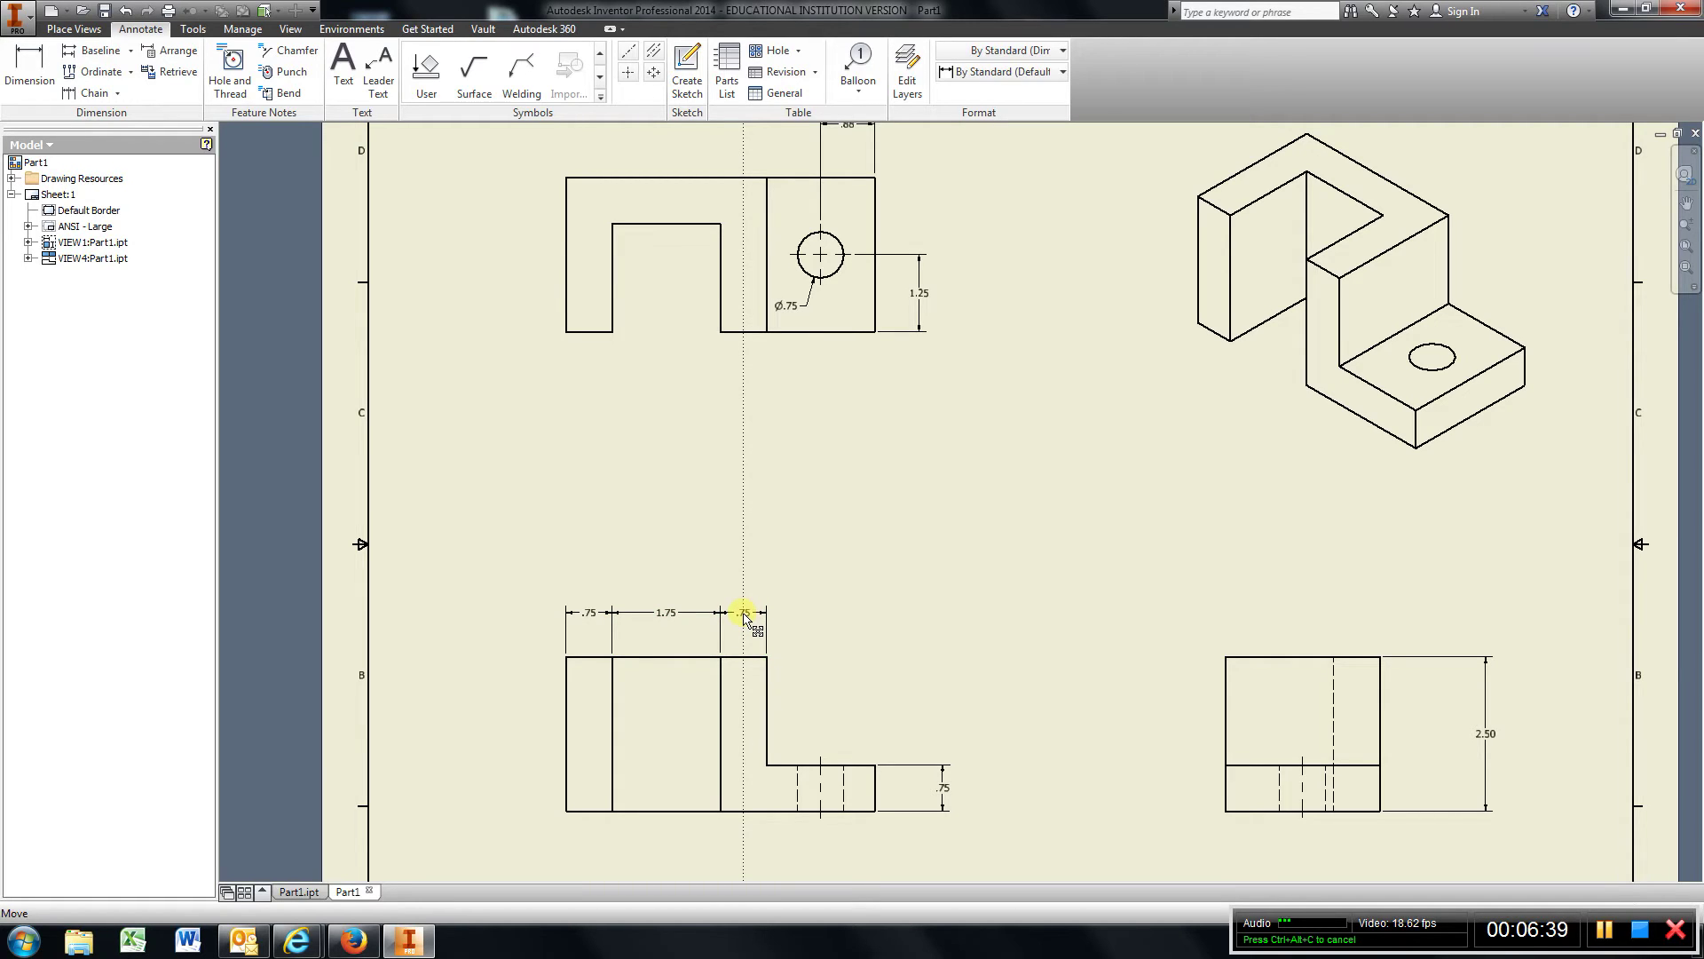
click(744, 615)
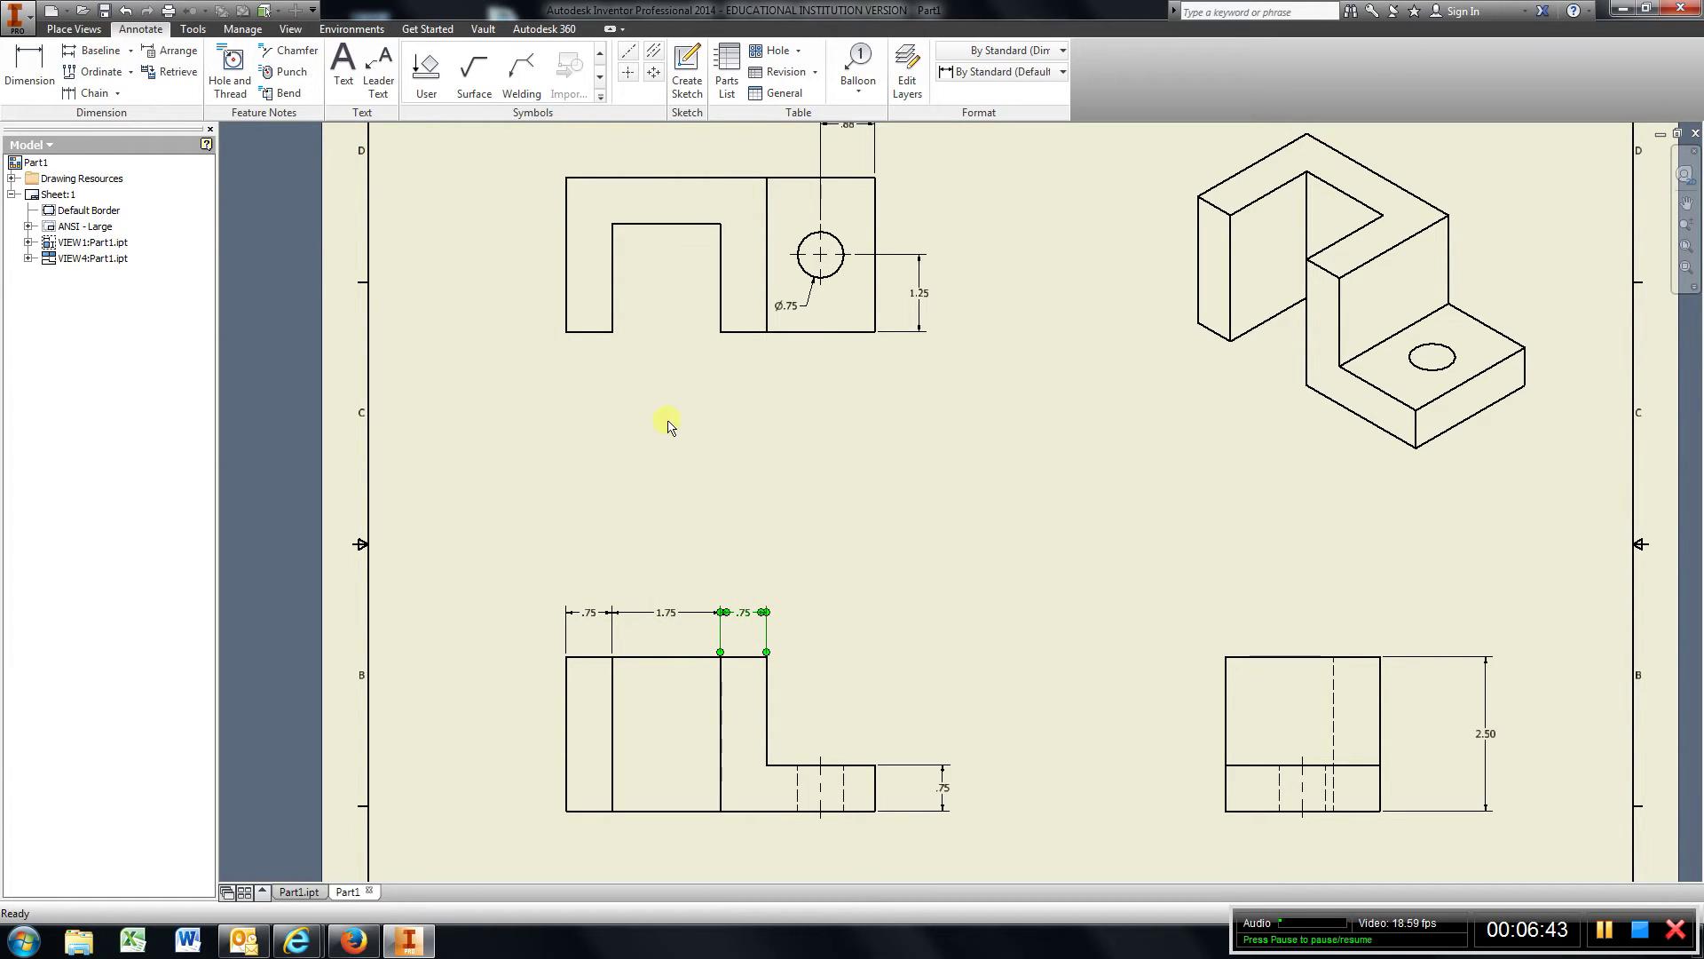
Step: Dimension the top view's overall depth from its top edge to the left leg's bottom edge, placing it left of the view
mouse_move(655, 429)
middle_down()
mouse_move(621, 434)
mouse_move(734, 538)
middle_up()
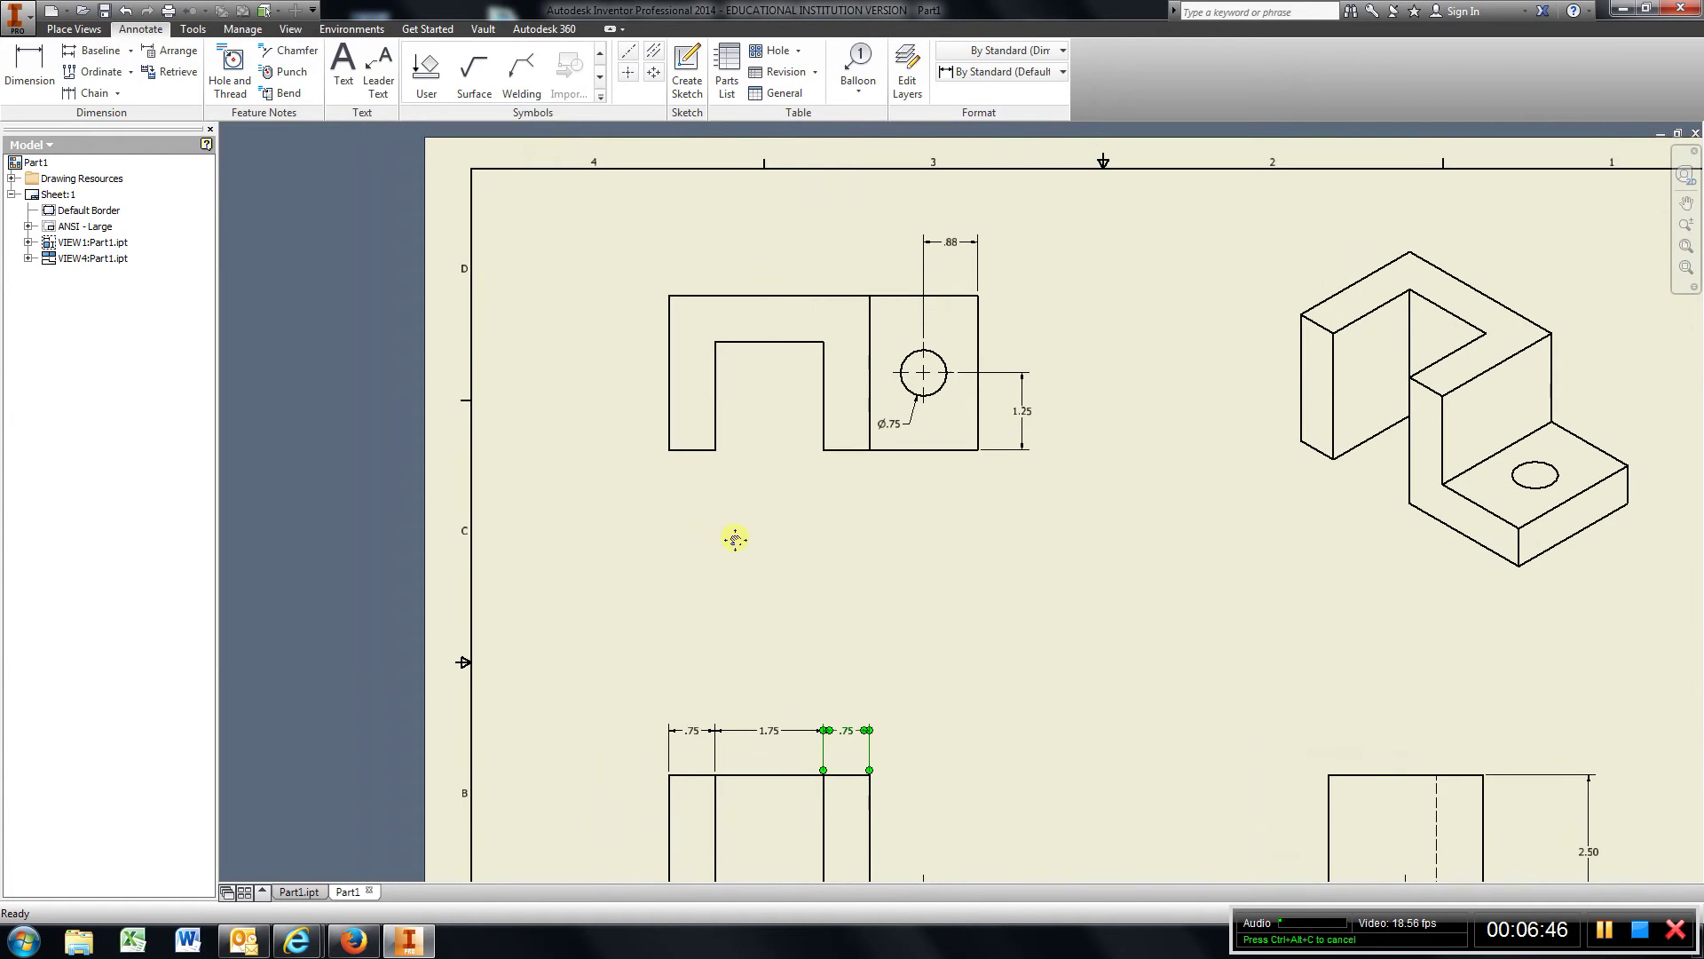
click(689, 451)
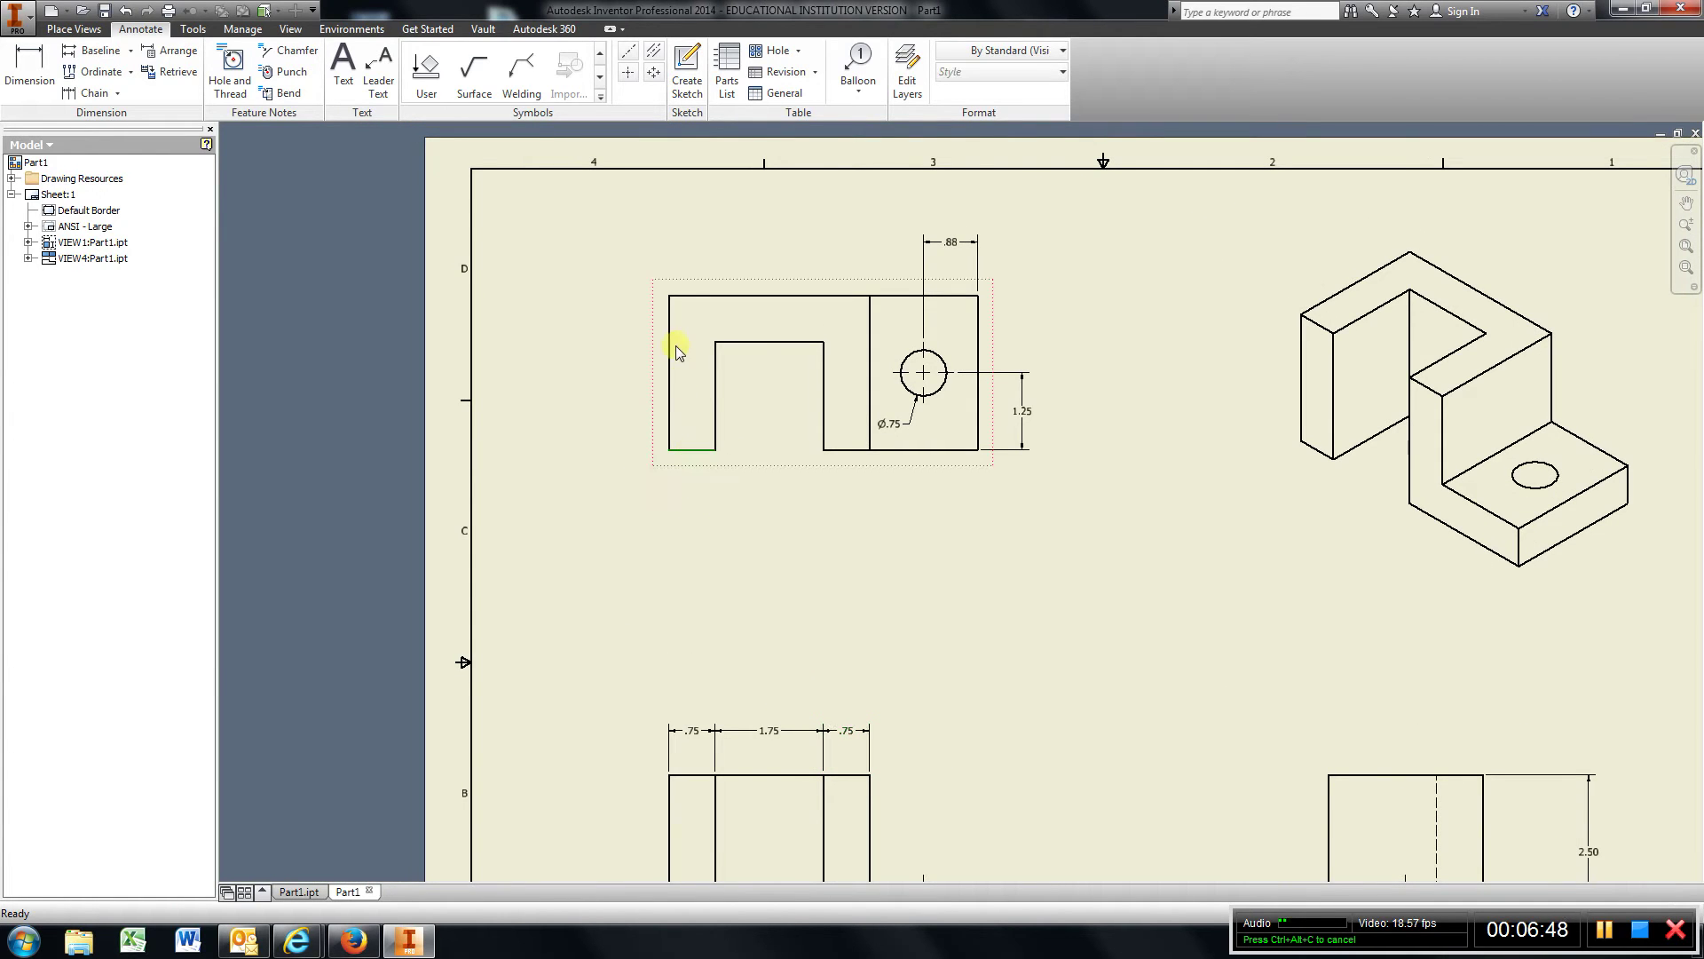
click(680, 296)
key(d)
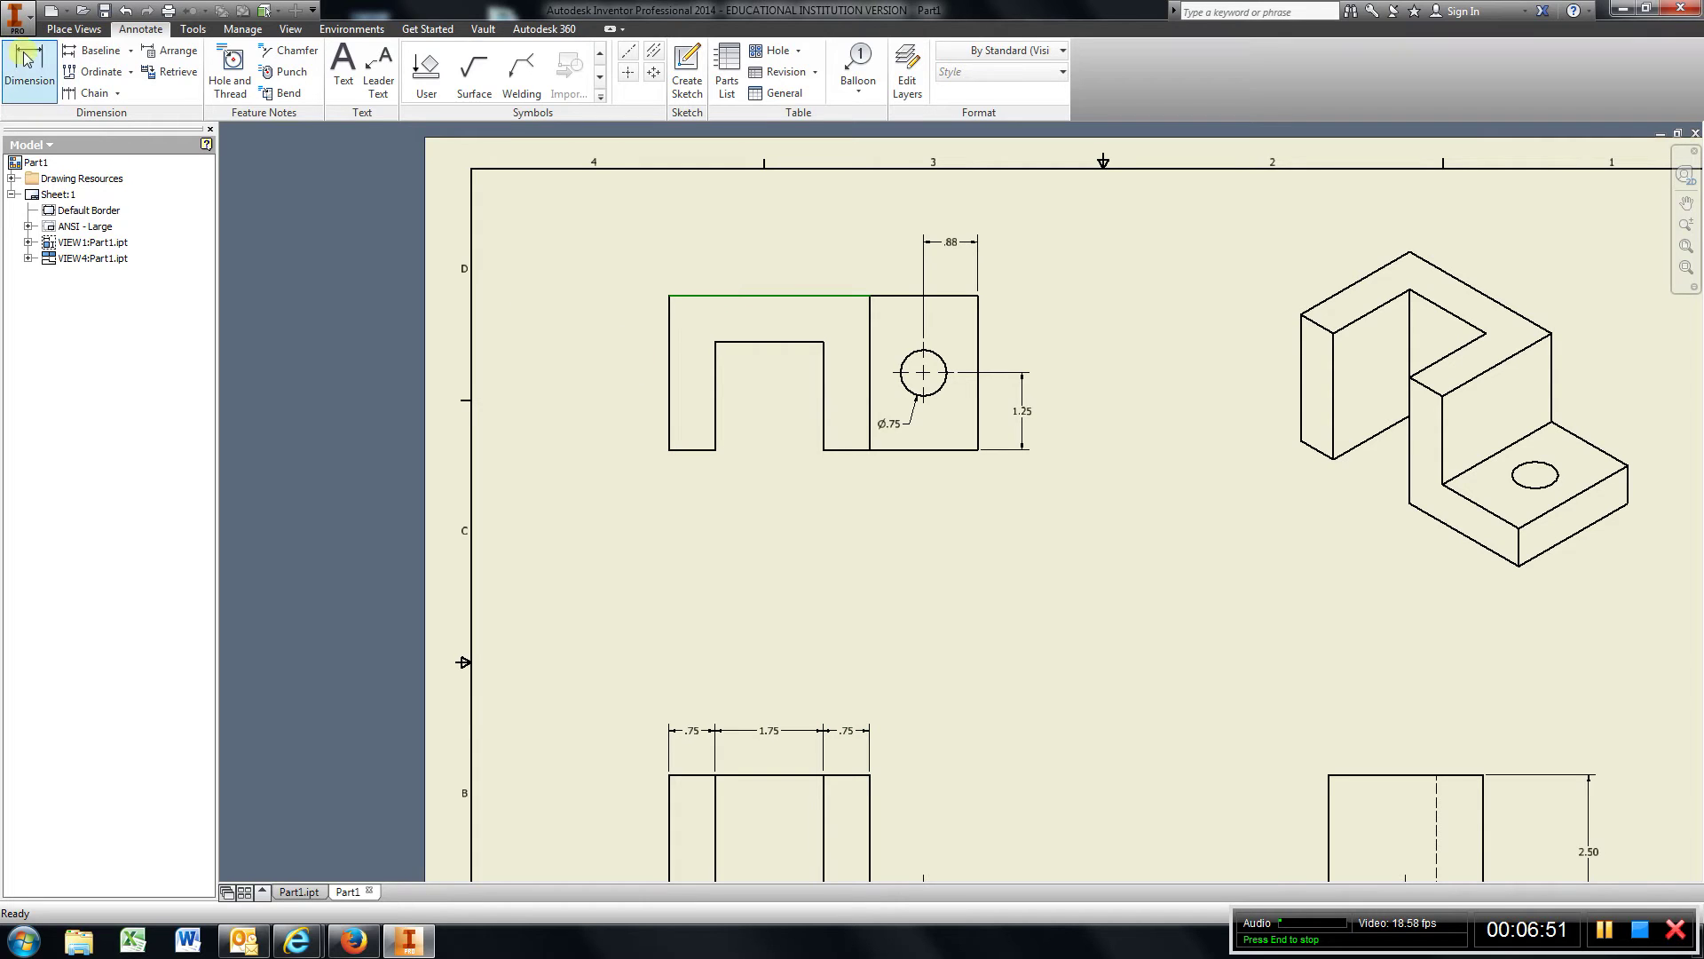
click(702, 296)
click(695, 450)
click(583, 404)
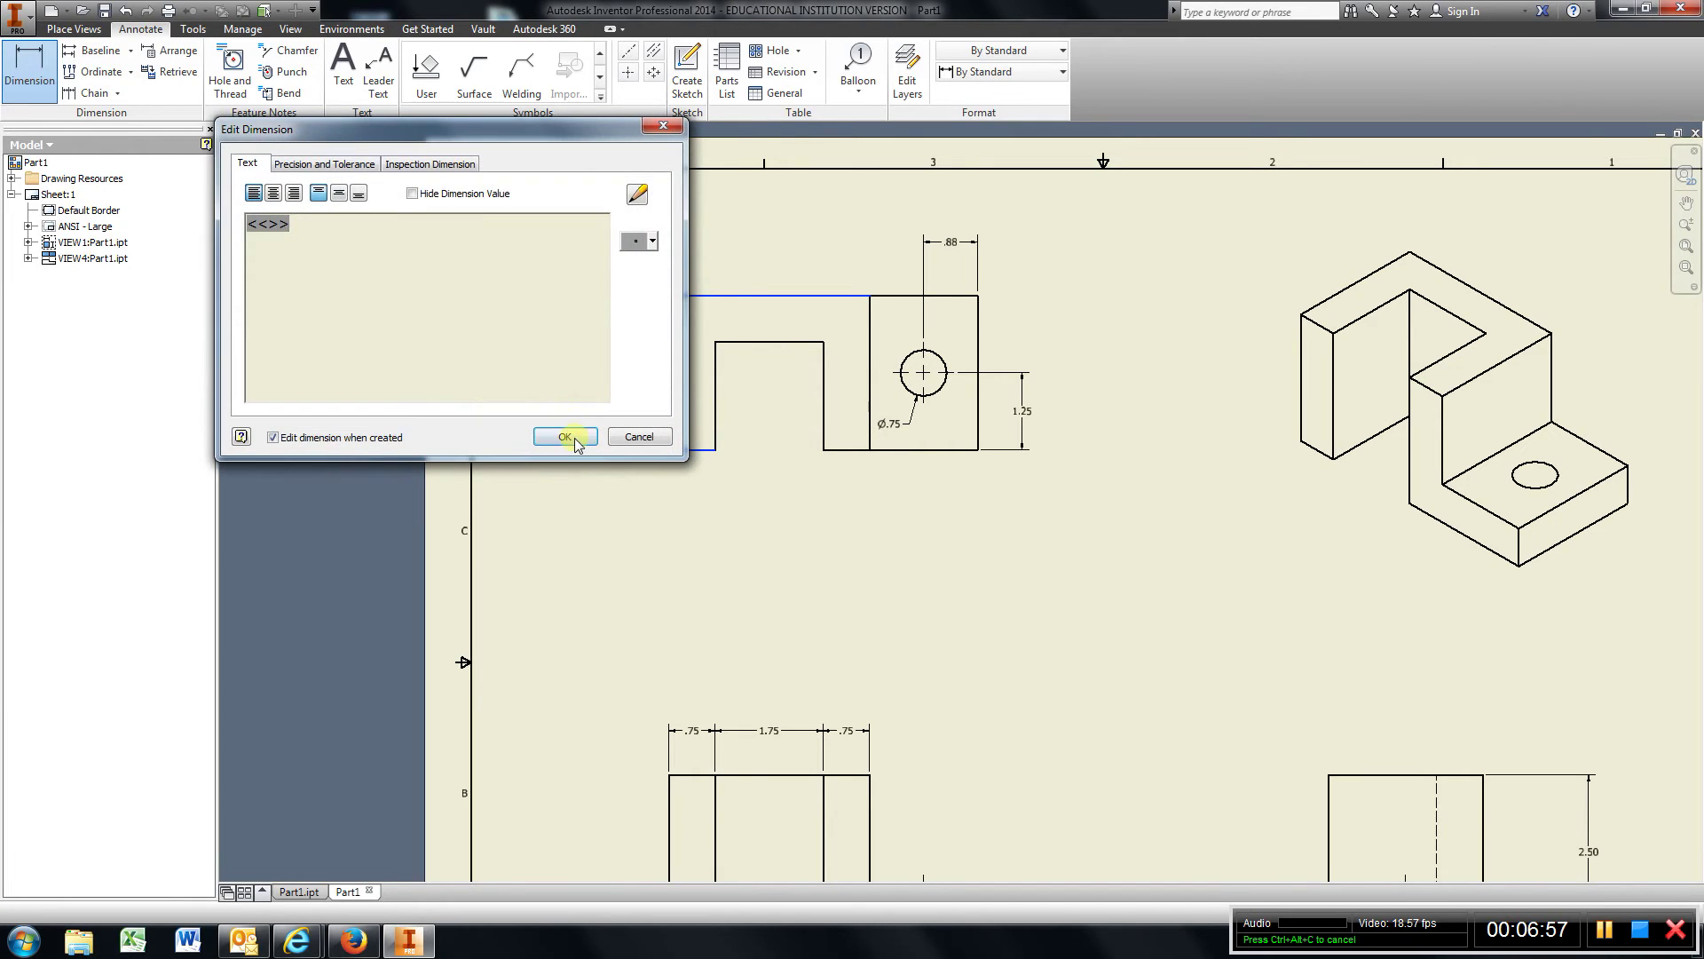
click(574, 438)
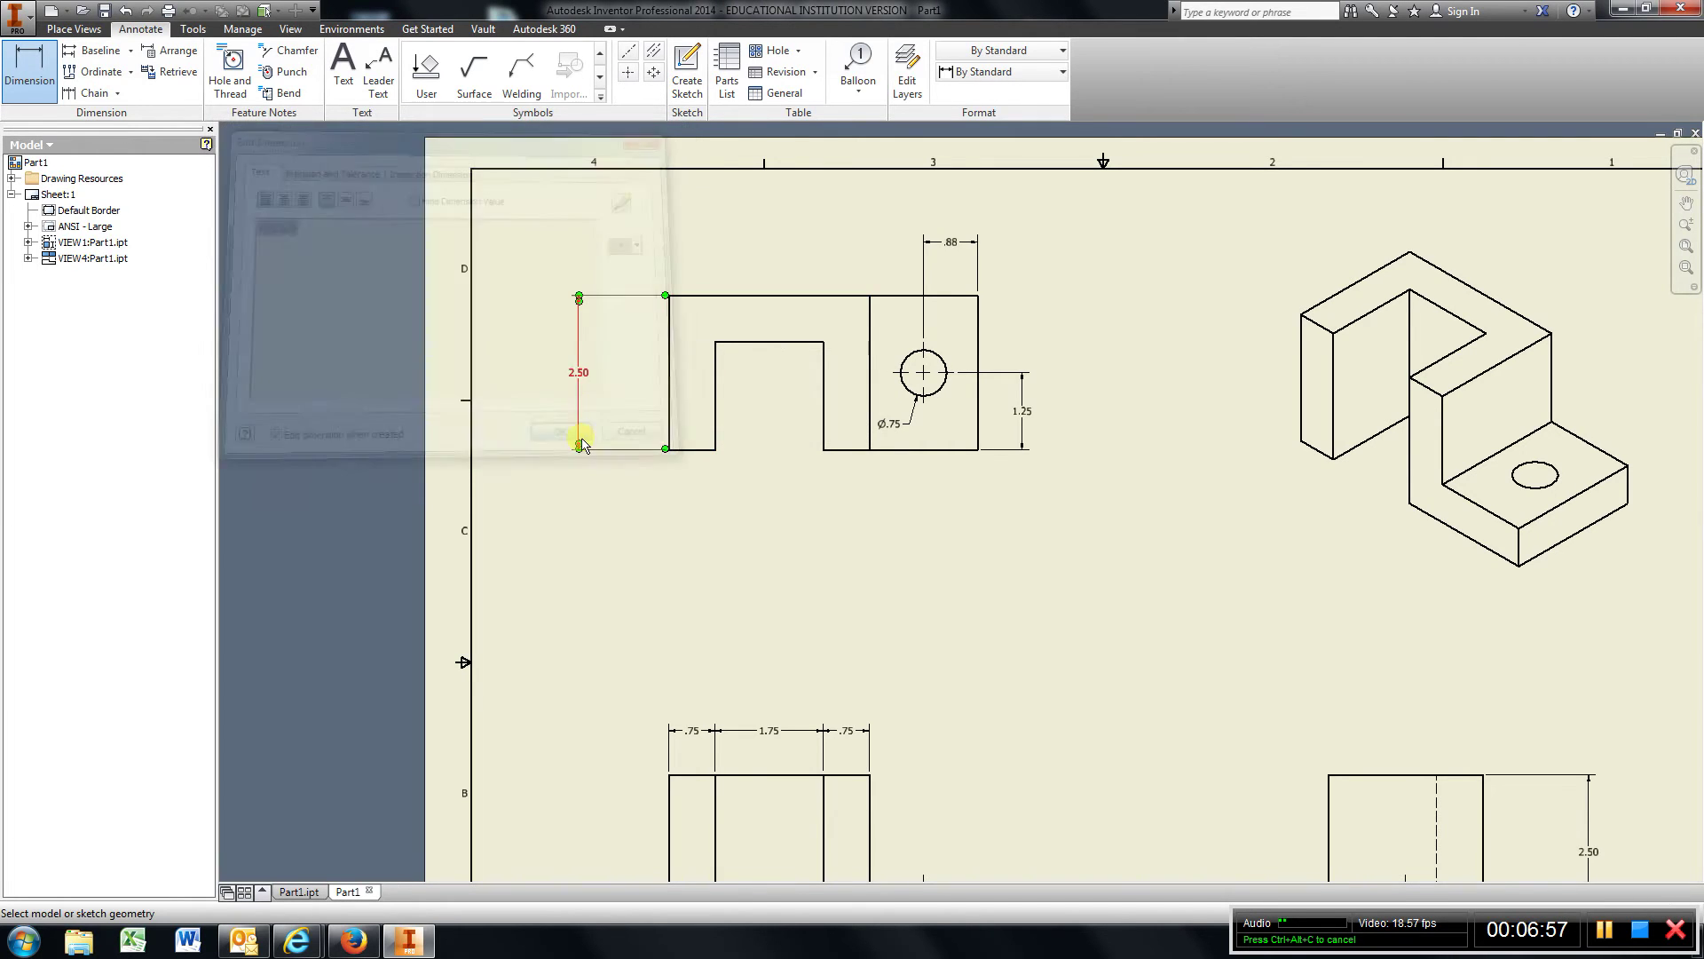
Step: Dimension the slot's depth in the top view, placing it between the view and the overall depth dimension
click(691, 450)
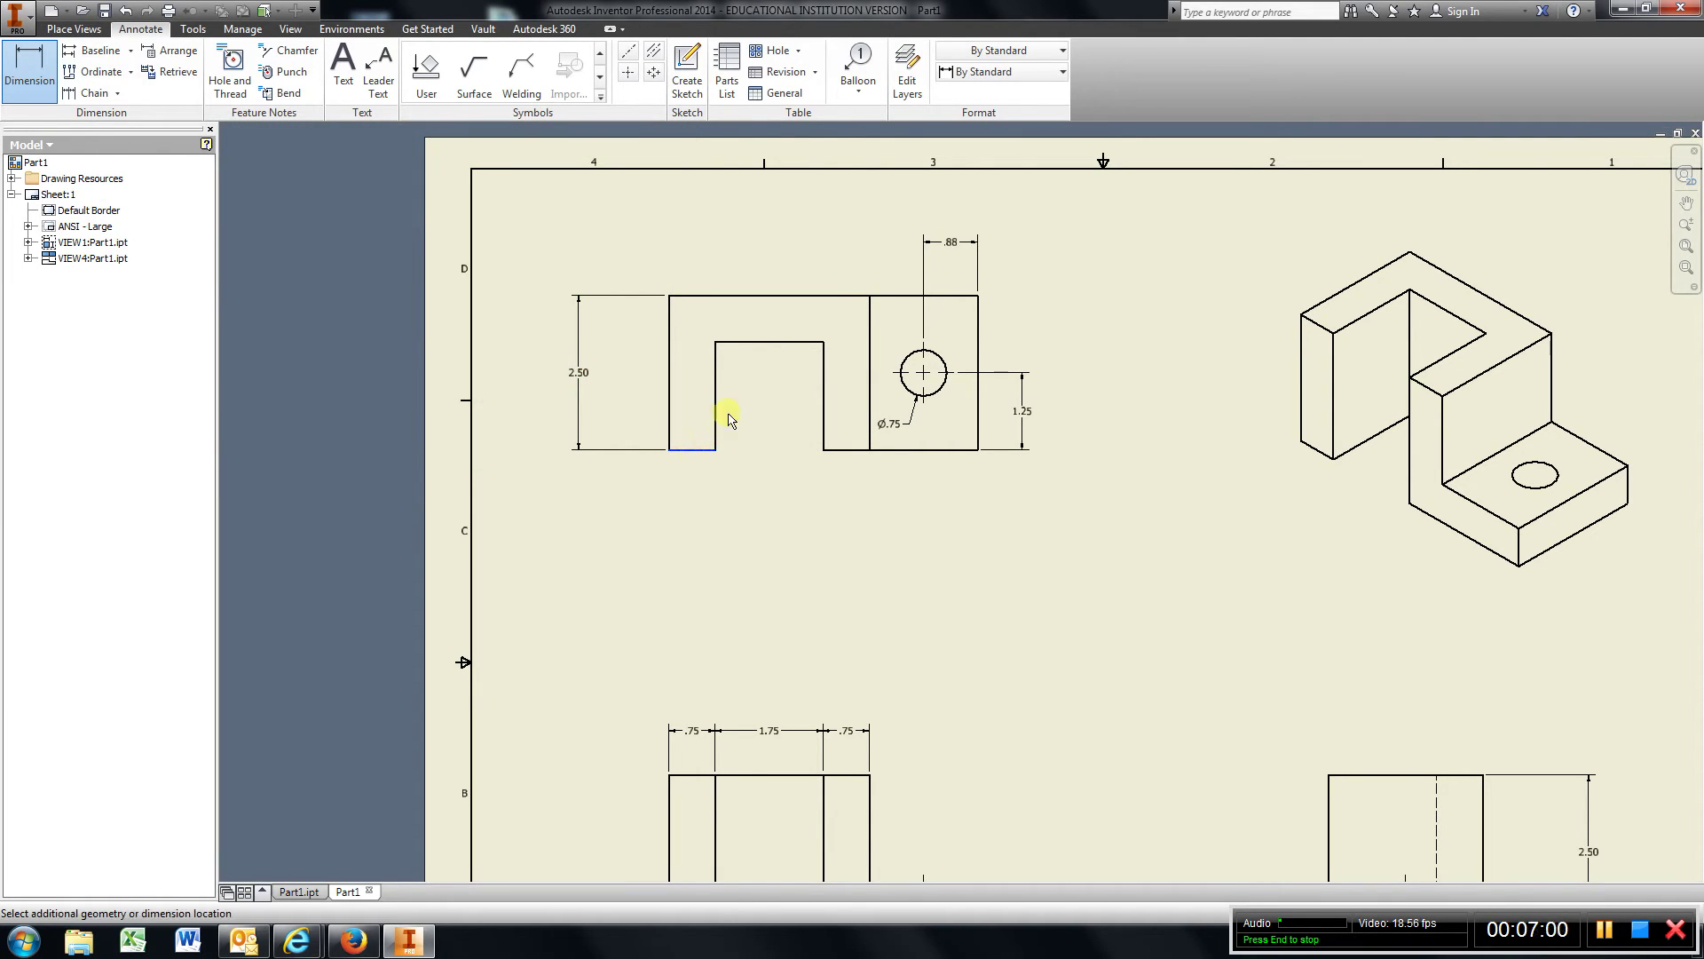
click(761, 344)
click(627, 400)
click(560, 427)
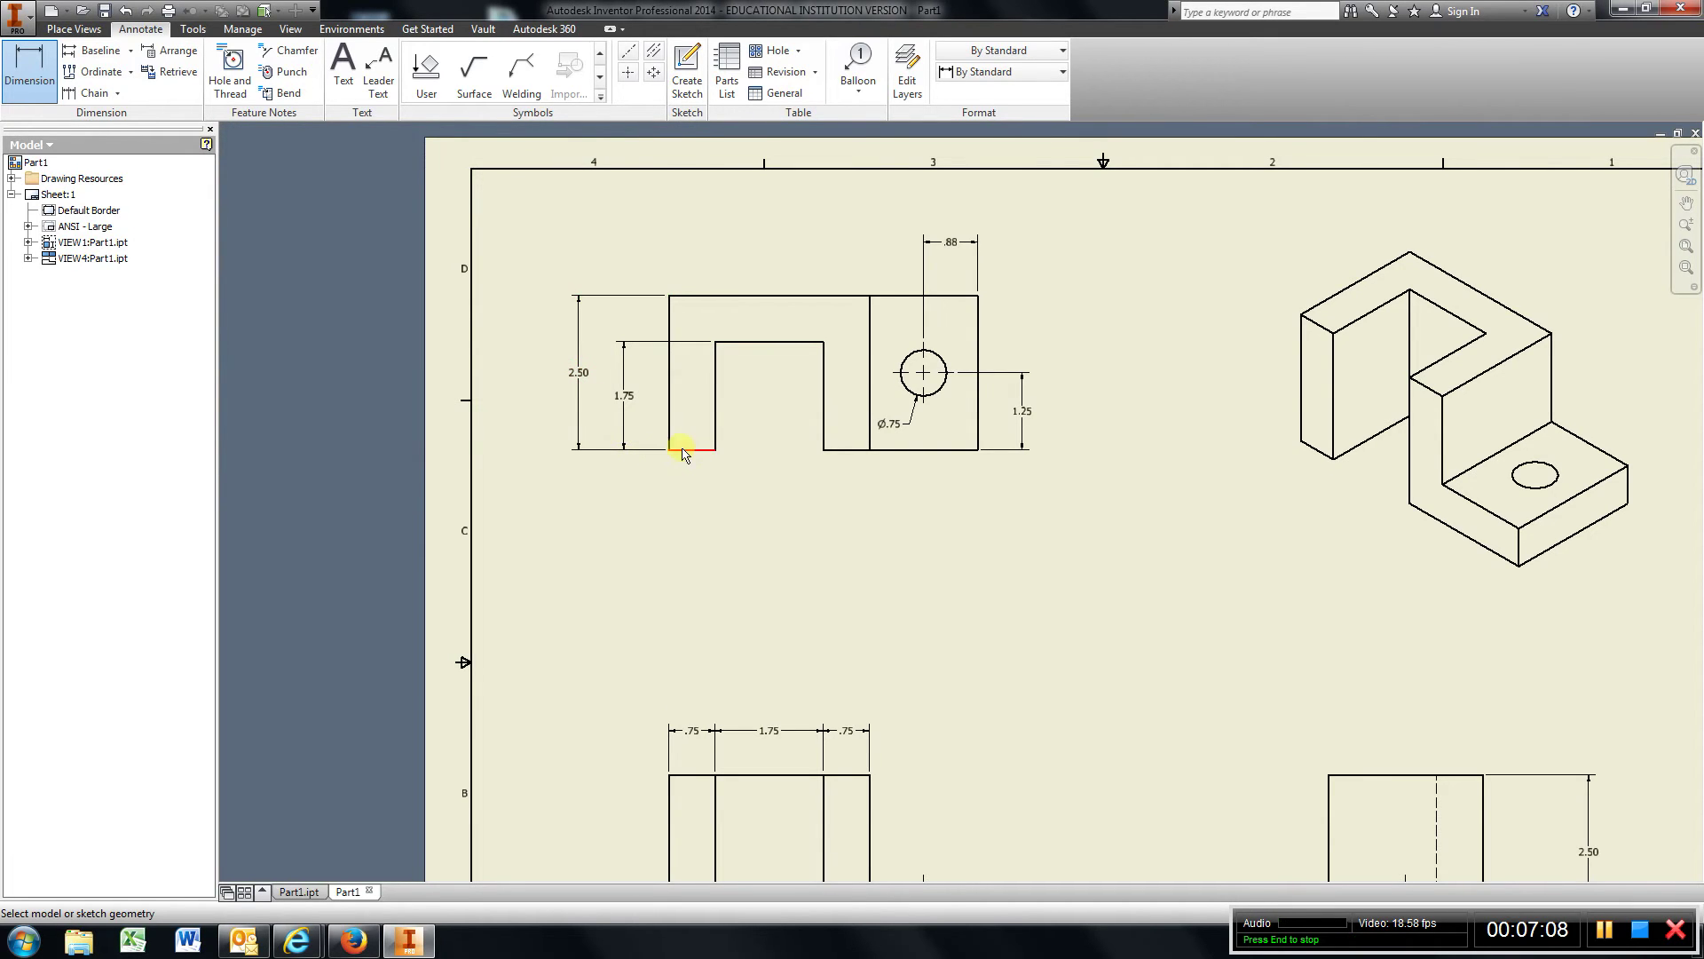
Step: End dimensioning and reposition the slot depth and overall depth dimensions side by side to the left of the top view
double_click(577, 374)
click(558, 426)
right_click(533, 377)
click(605, 377)
drag(578, 371, 493, 380)
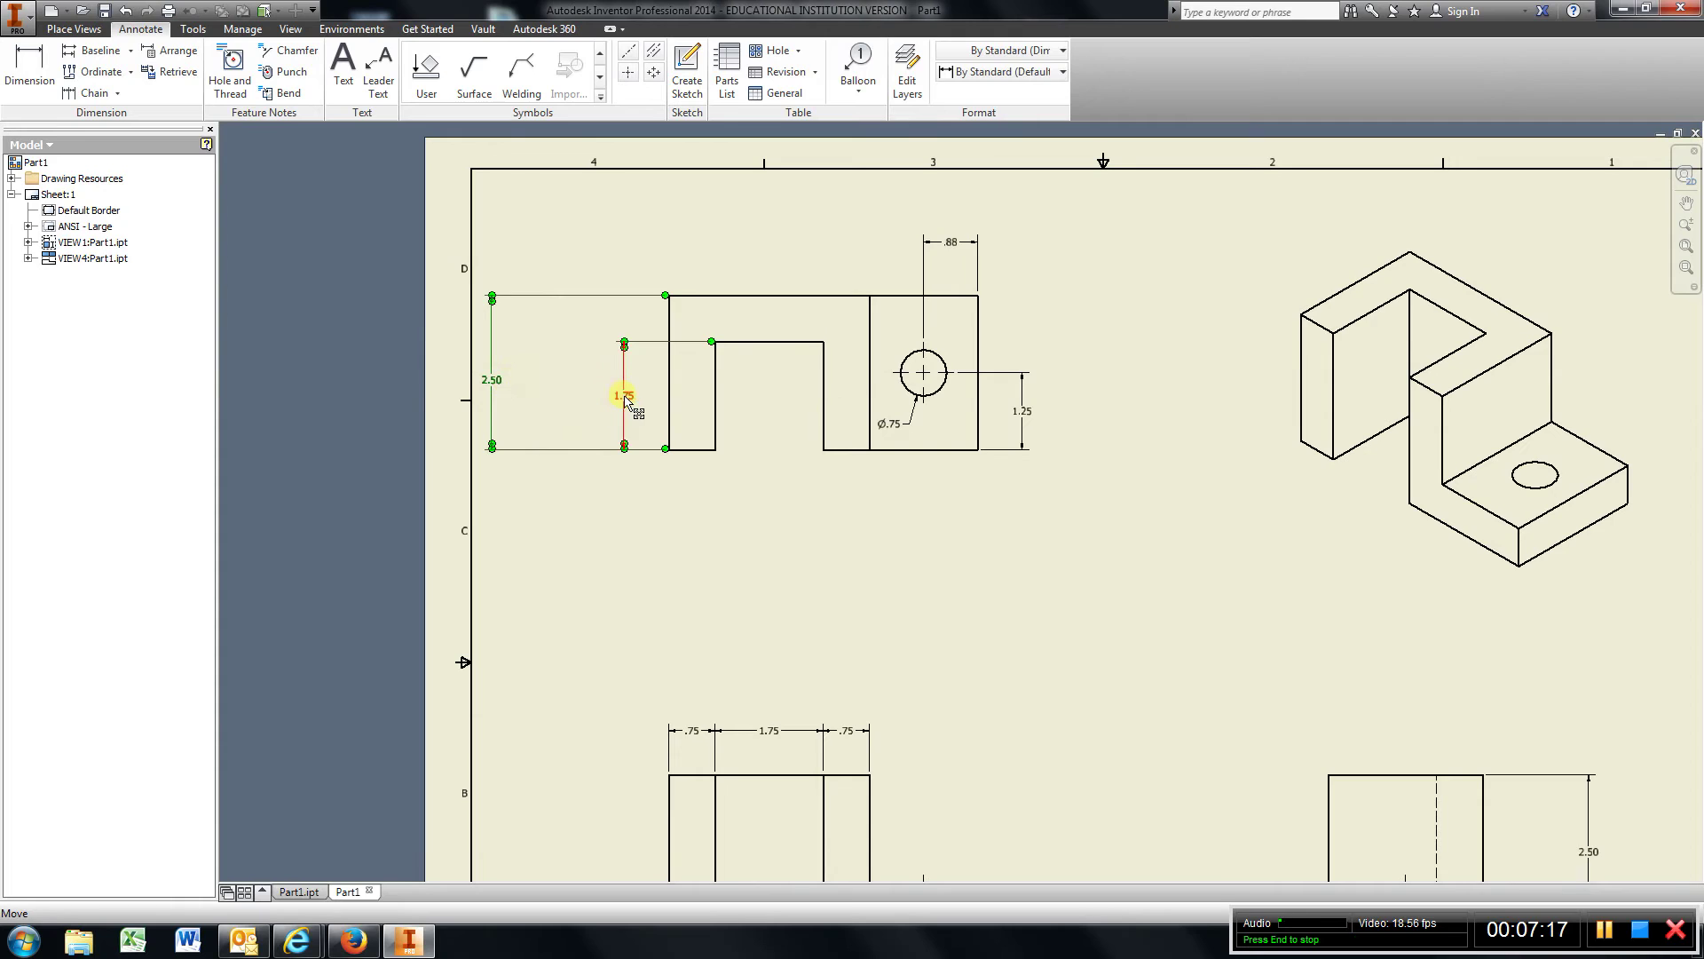
mouse_move(626, 395)
mouse_down()
mouse_move(597, 456)
mouse_move(633, 396)
mouse_up()
drag(501, 380, 584, 373)
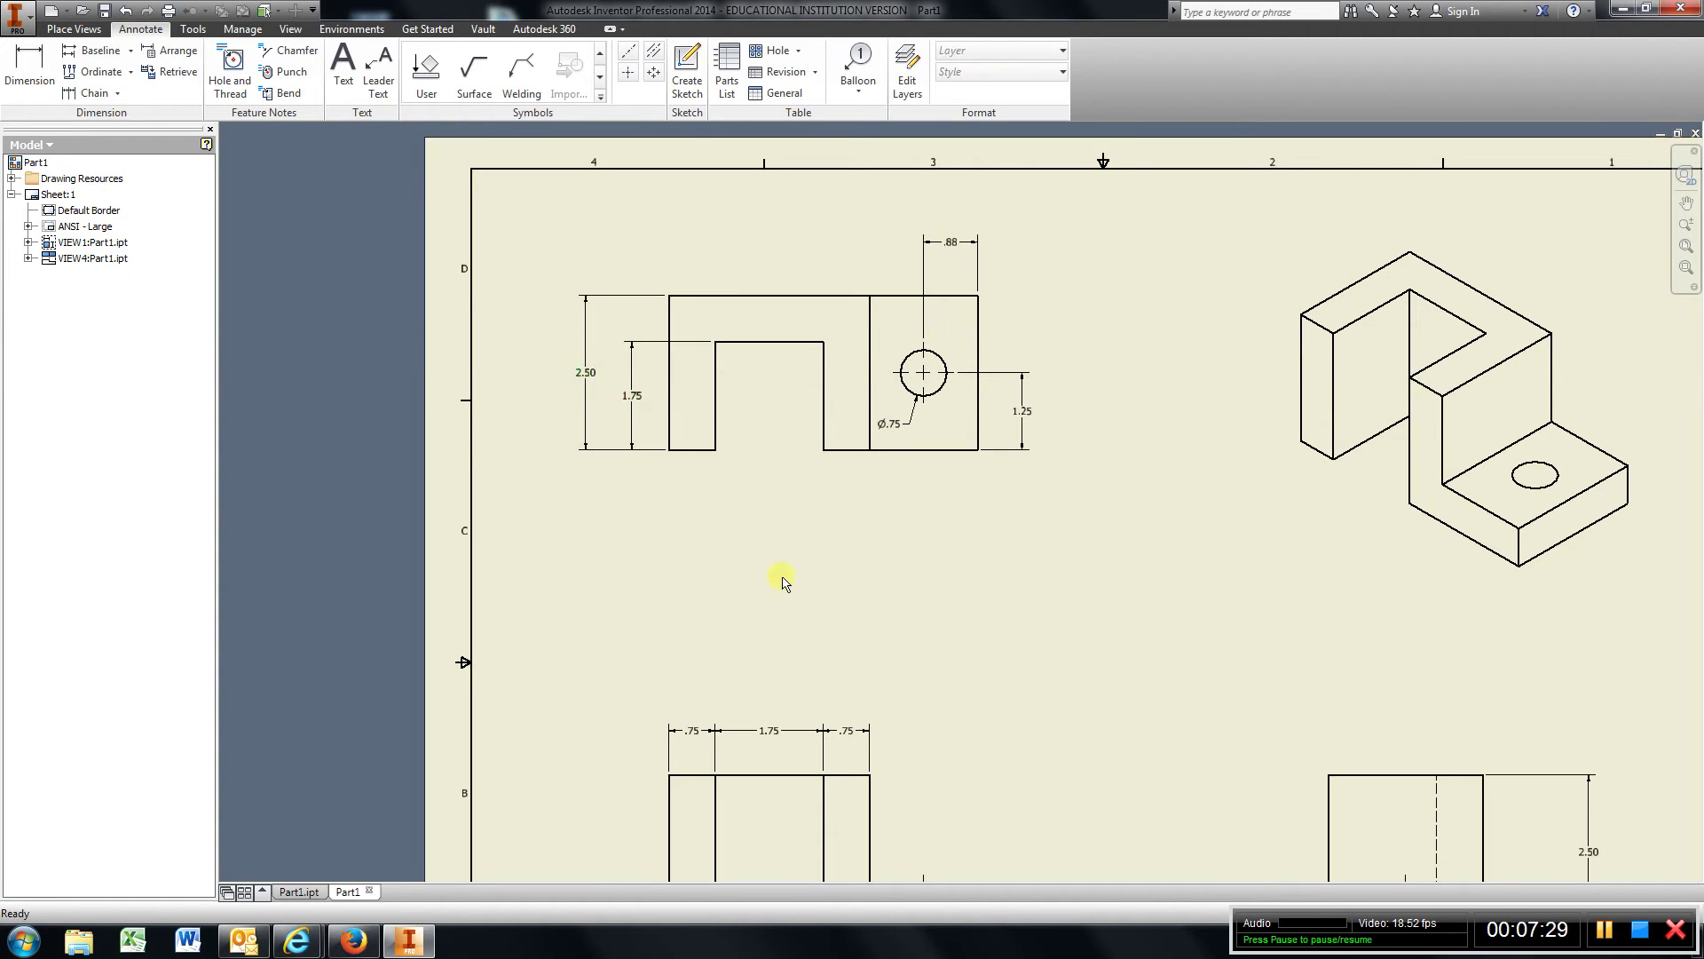
scroll(784, 582, down, 3)
middle_drag(945, 636, 825, 577)
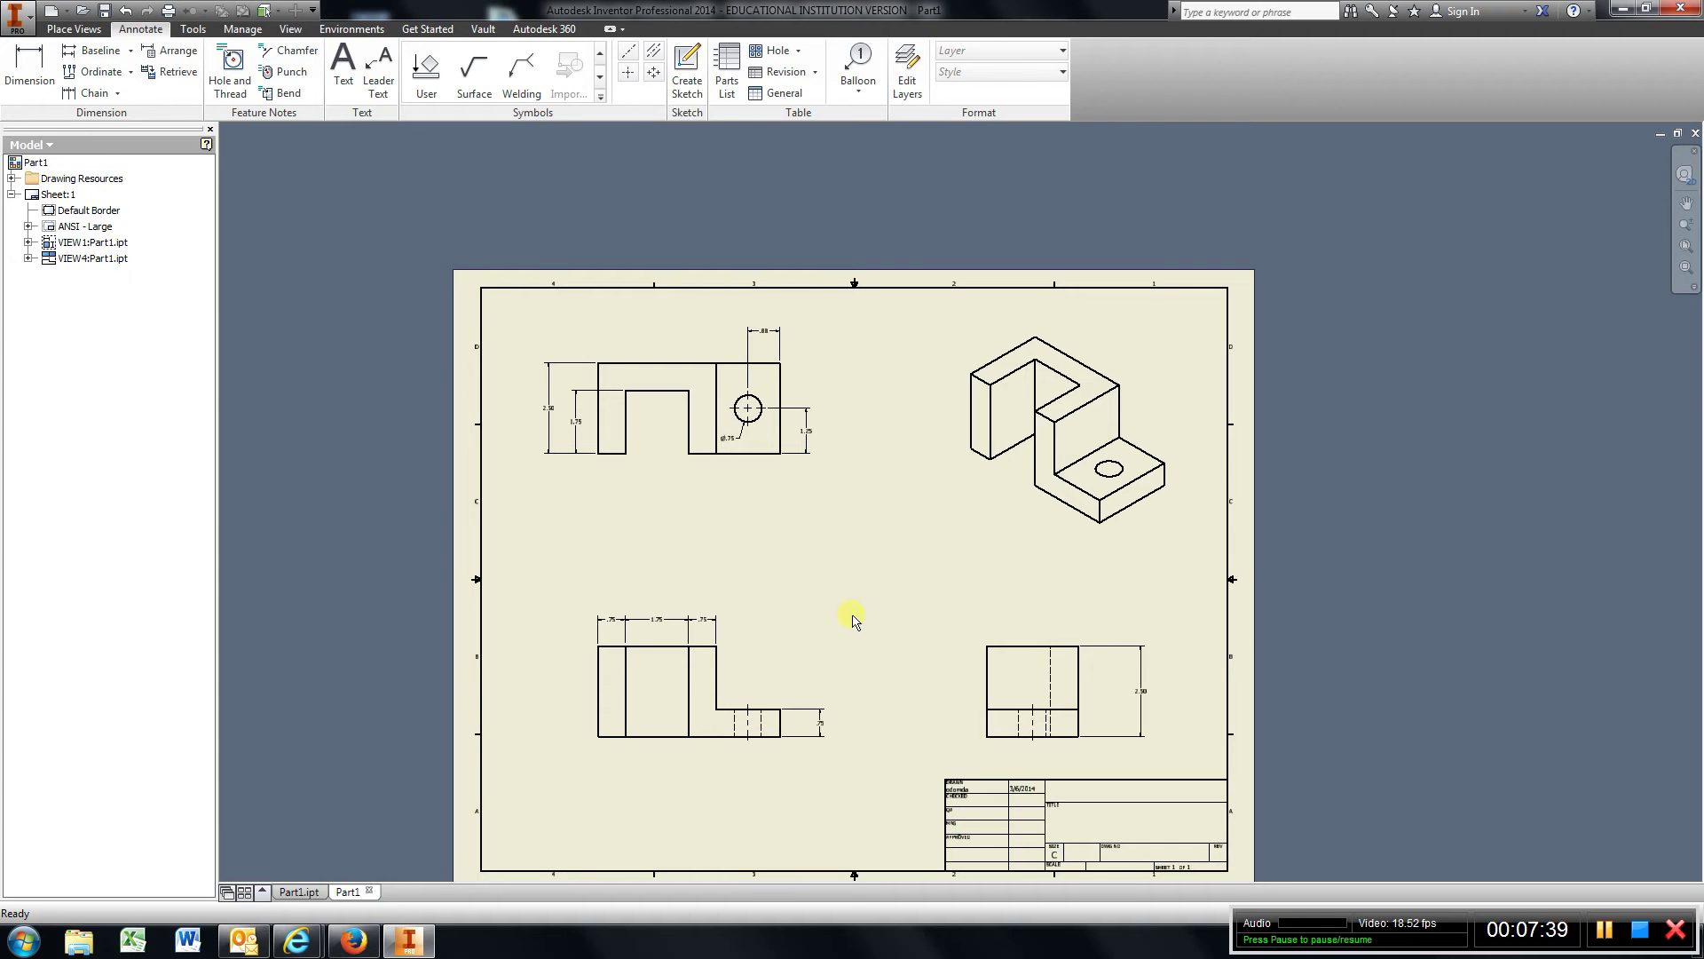
Step: Add the text "Chapter 2.0" at 0.240 in size in the TITLE cell of the title block
middle_drag(857, 624, 731, 514)
middle_drag(932, 685, 845, 582)
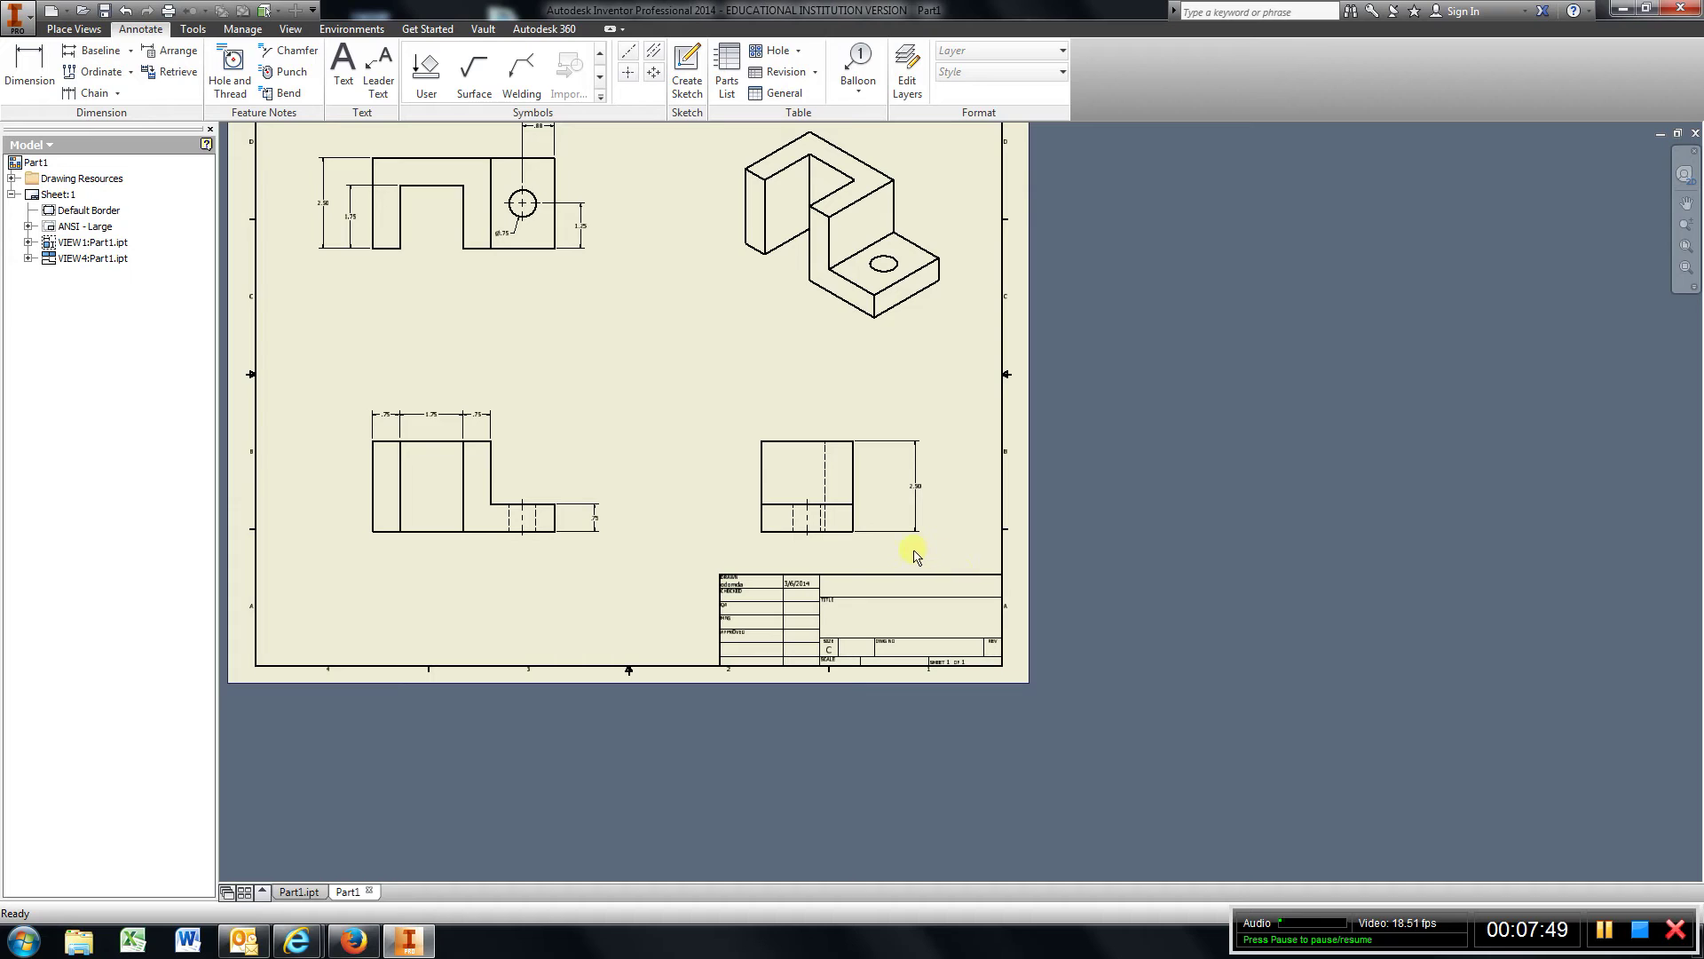
click(346, 74)
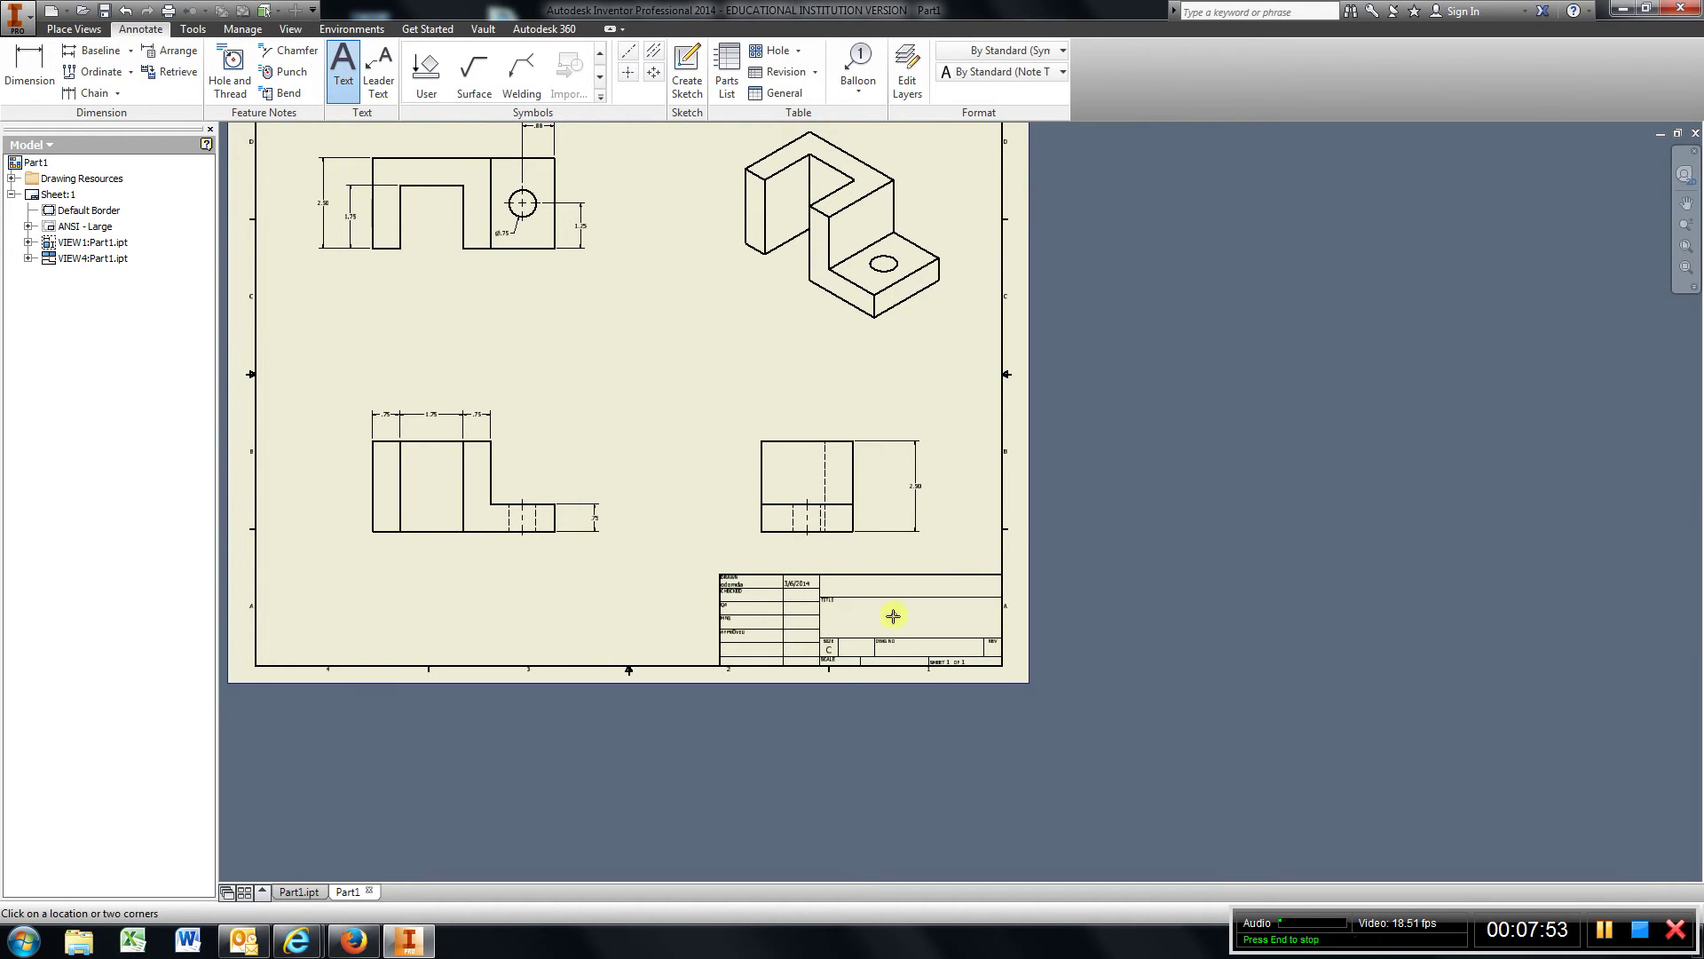
scroll(915, 619, down, 3)
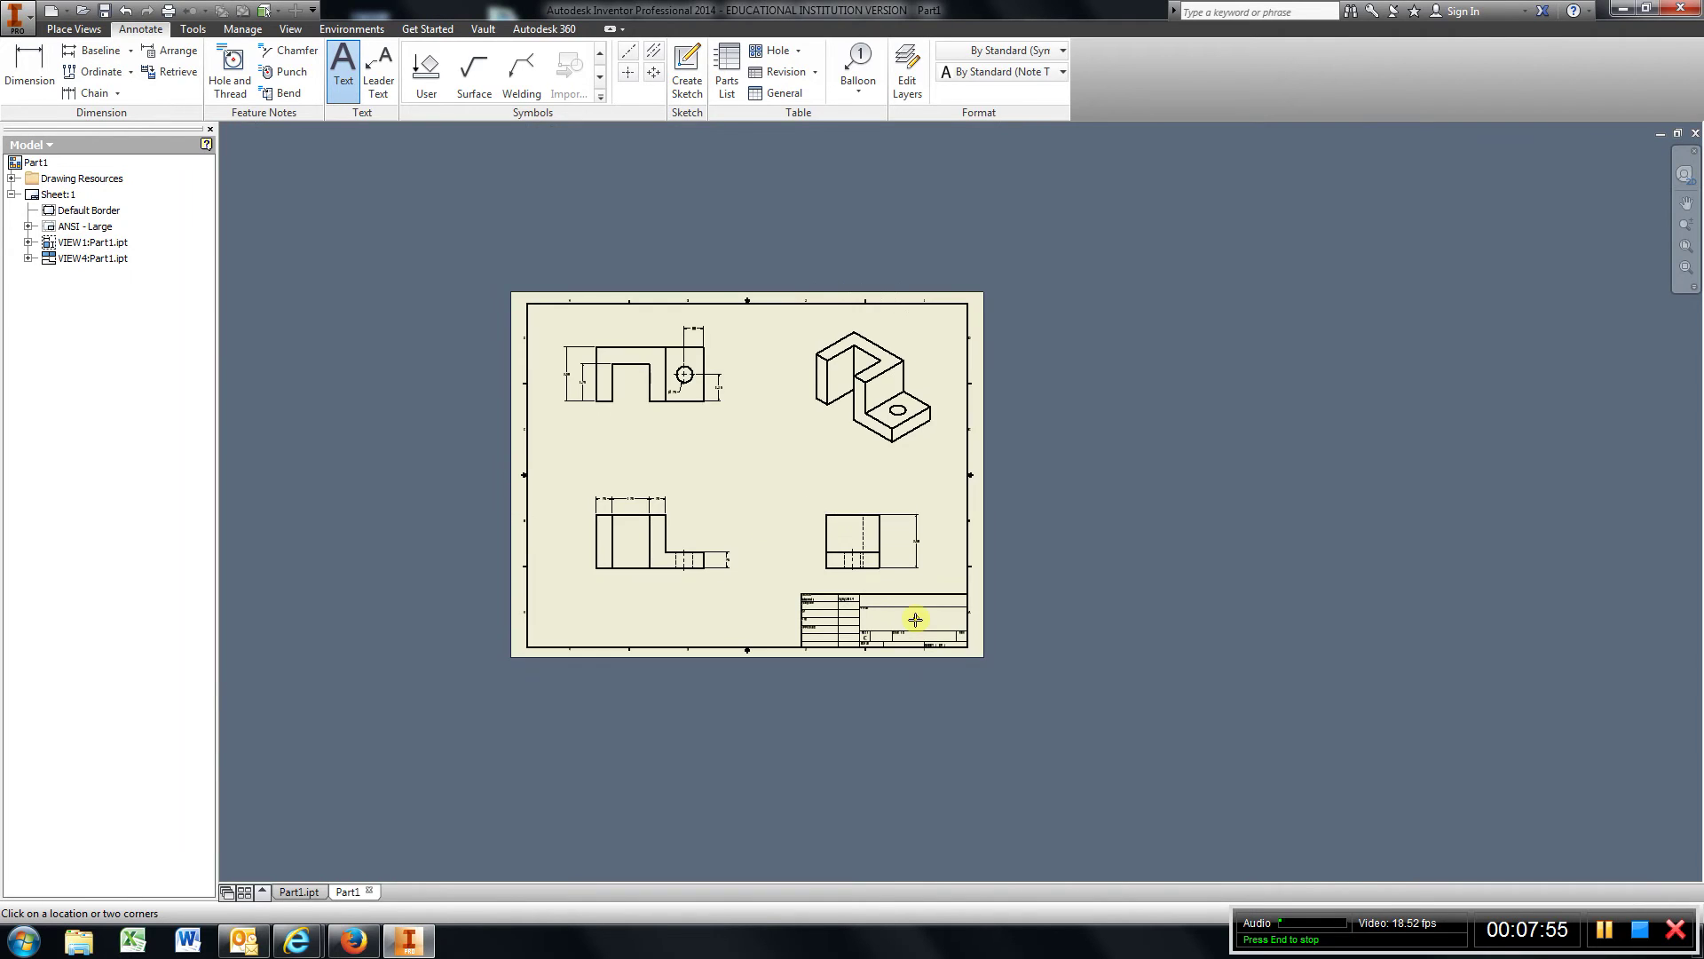
scroll(916, 620, up, 4)
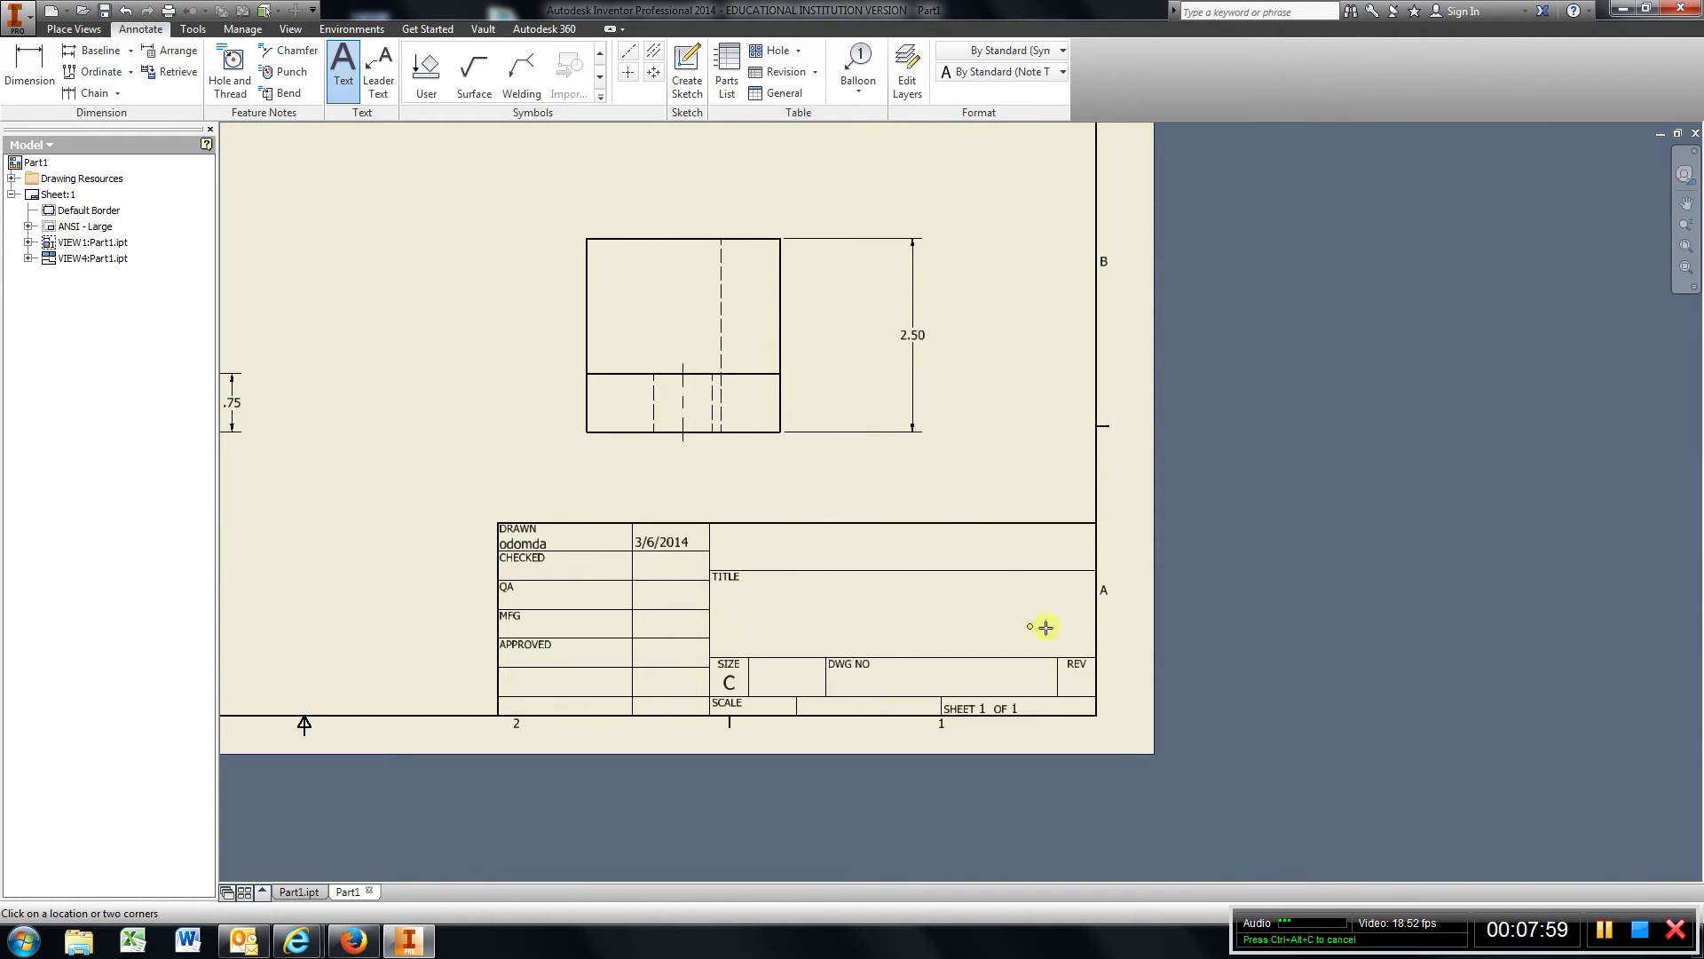
click(837, 608)
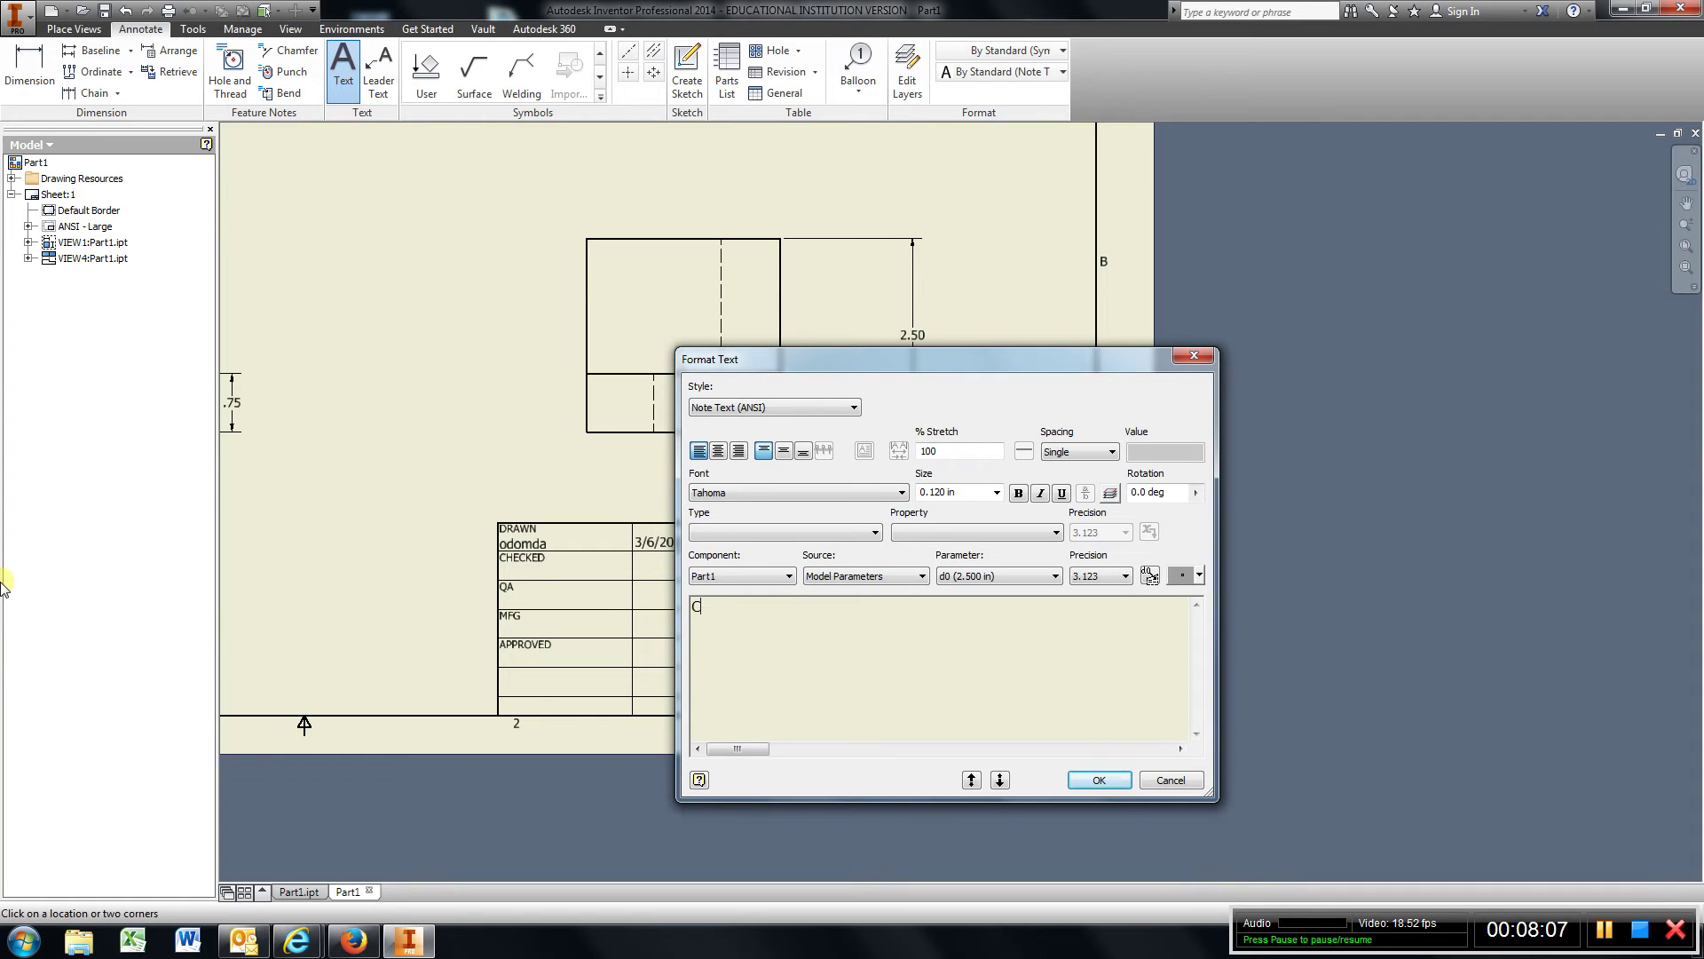
text(Chapter 2.0)
drag(779, 607, 684, 607)
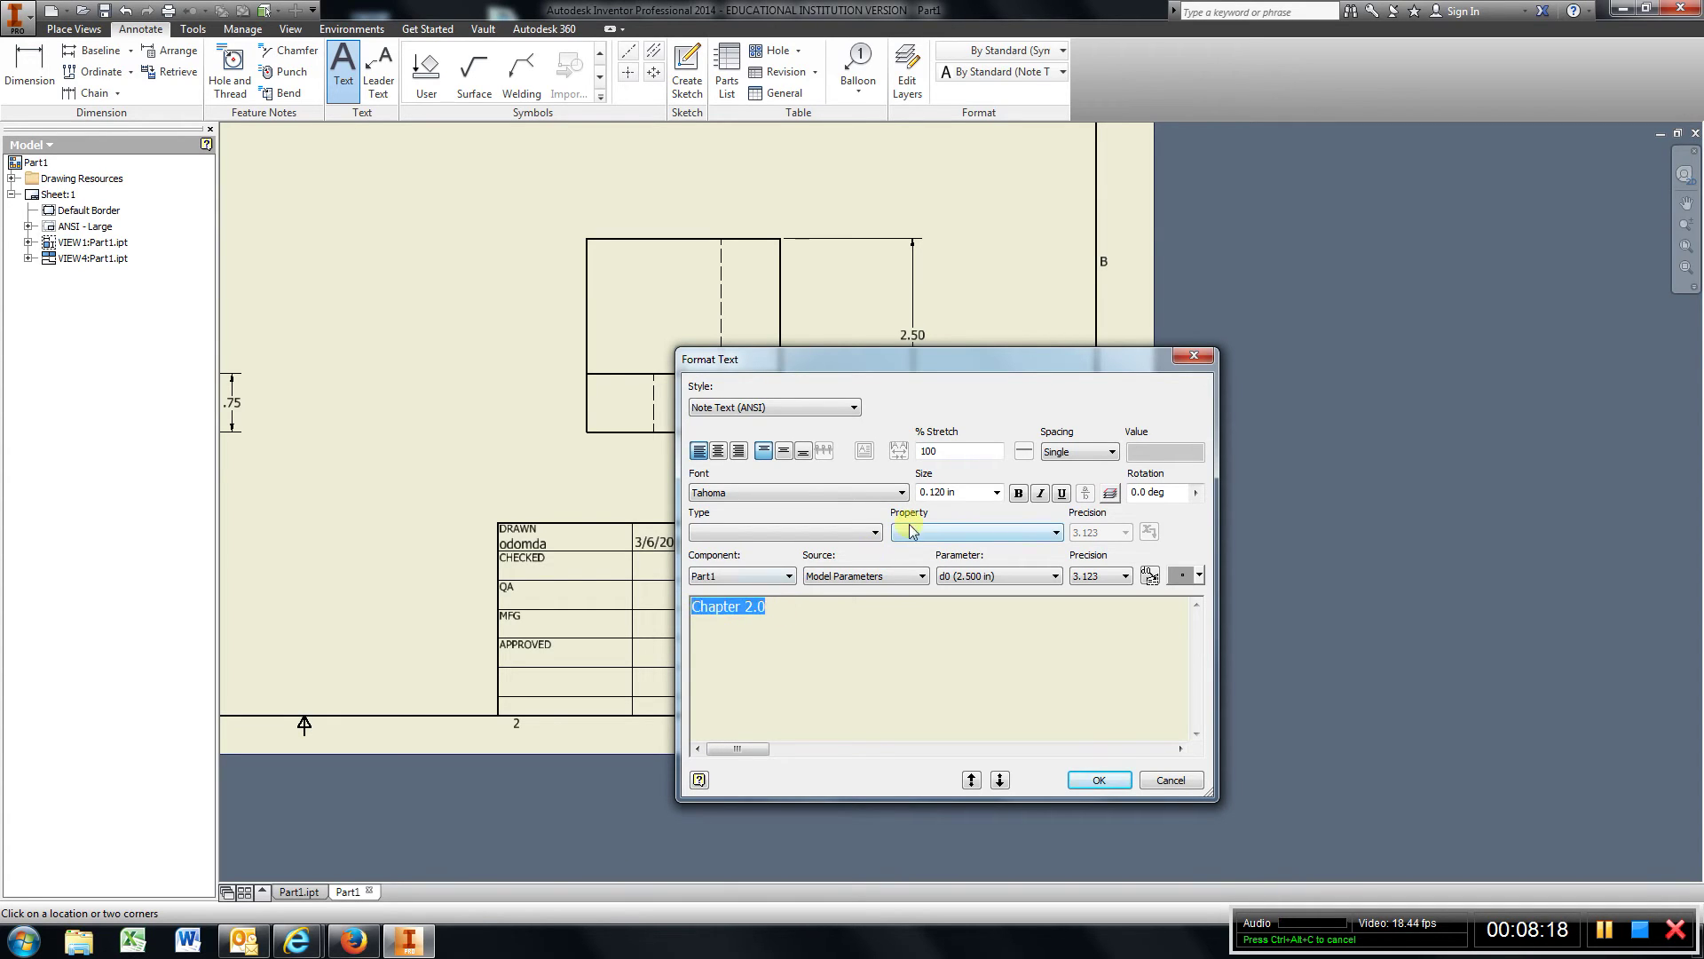
click(996, 494)
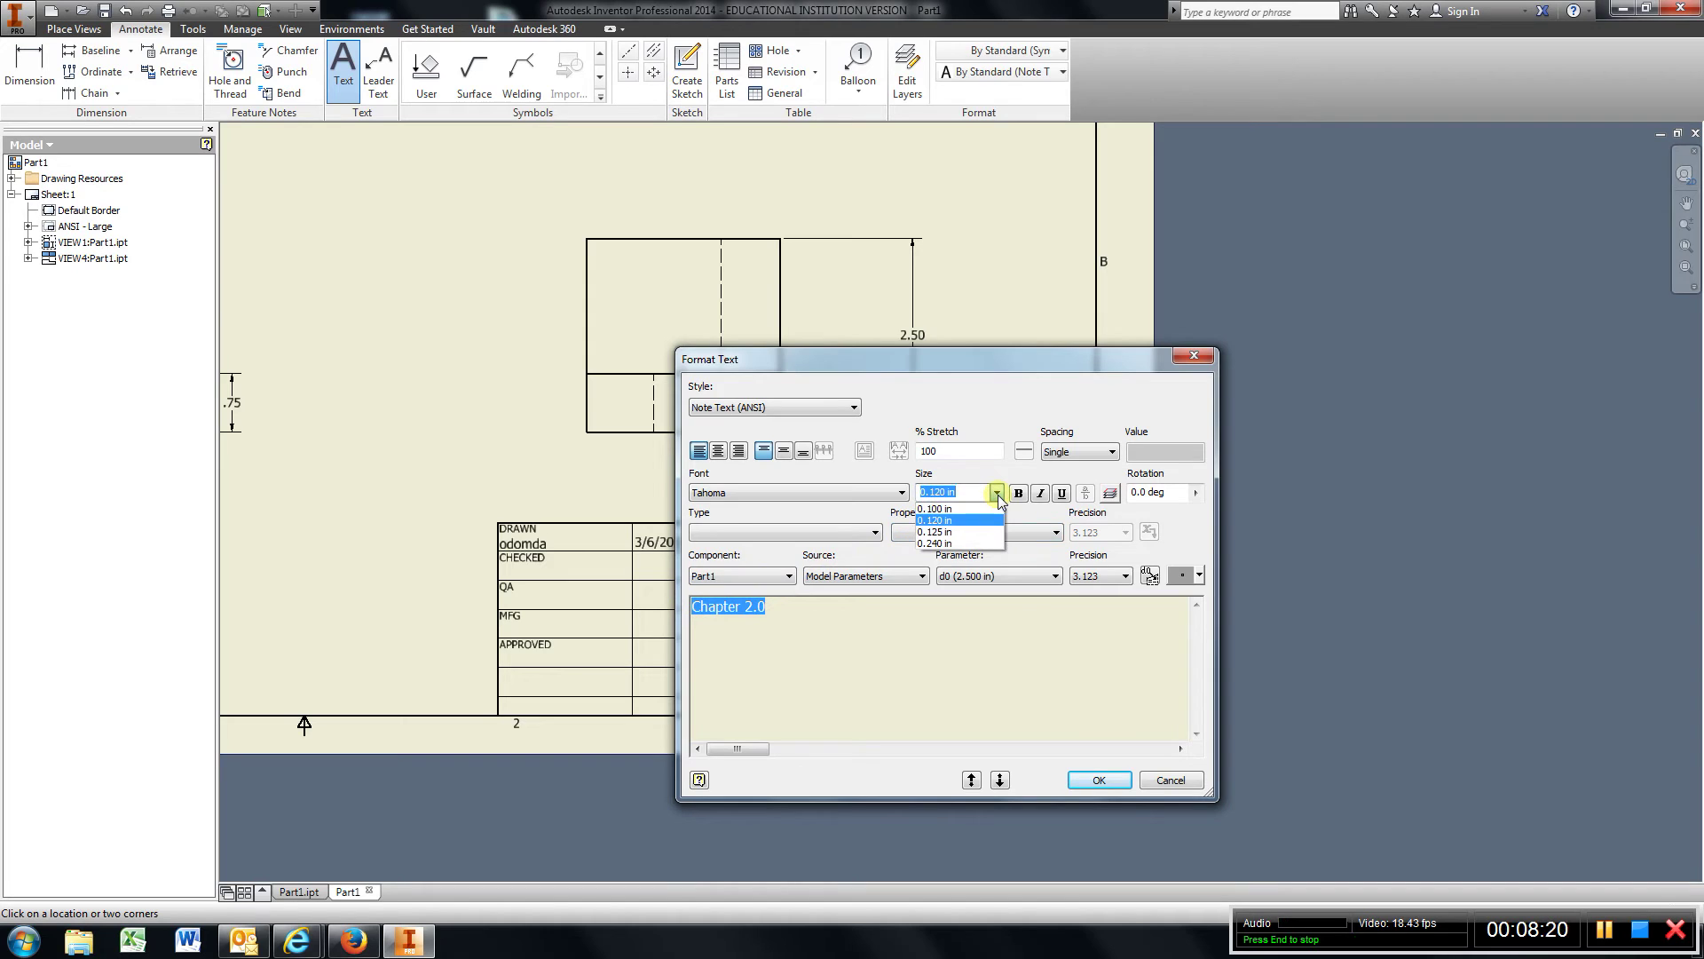
click(966, 543)
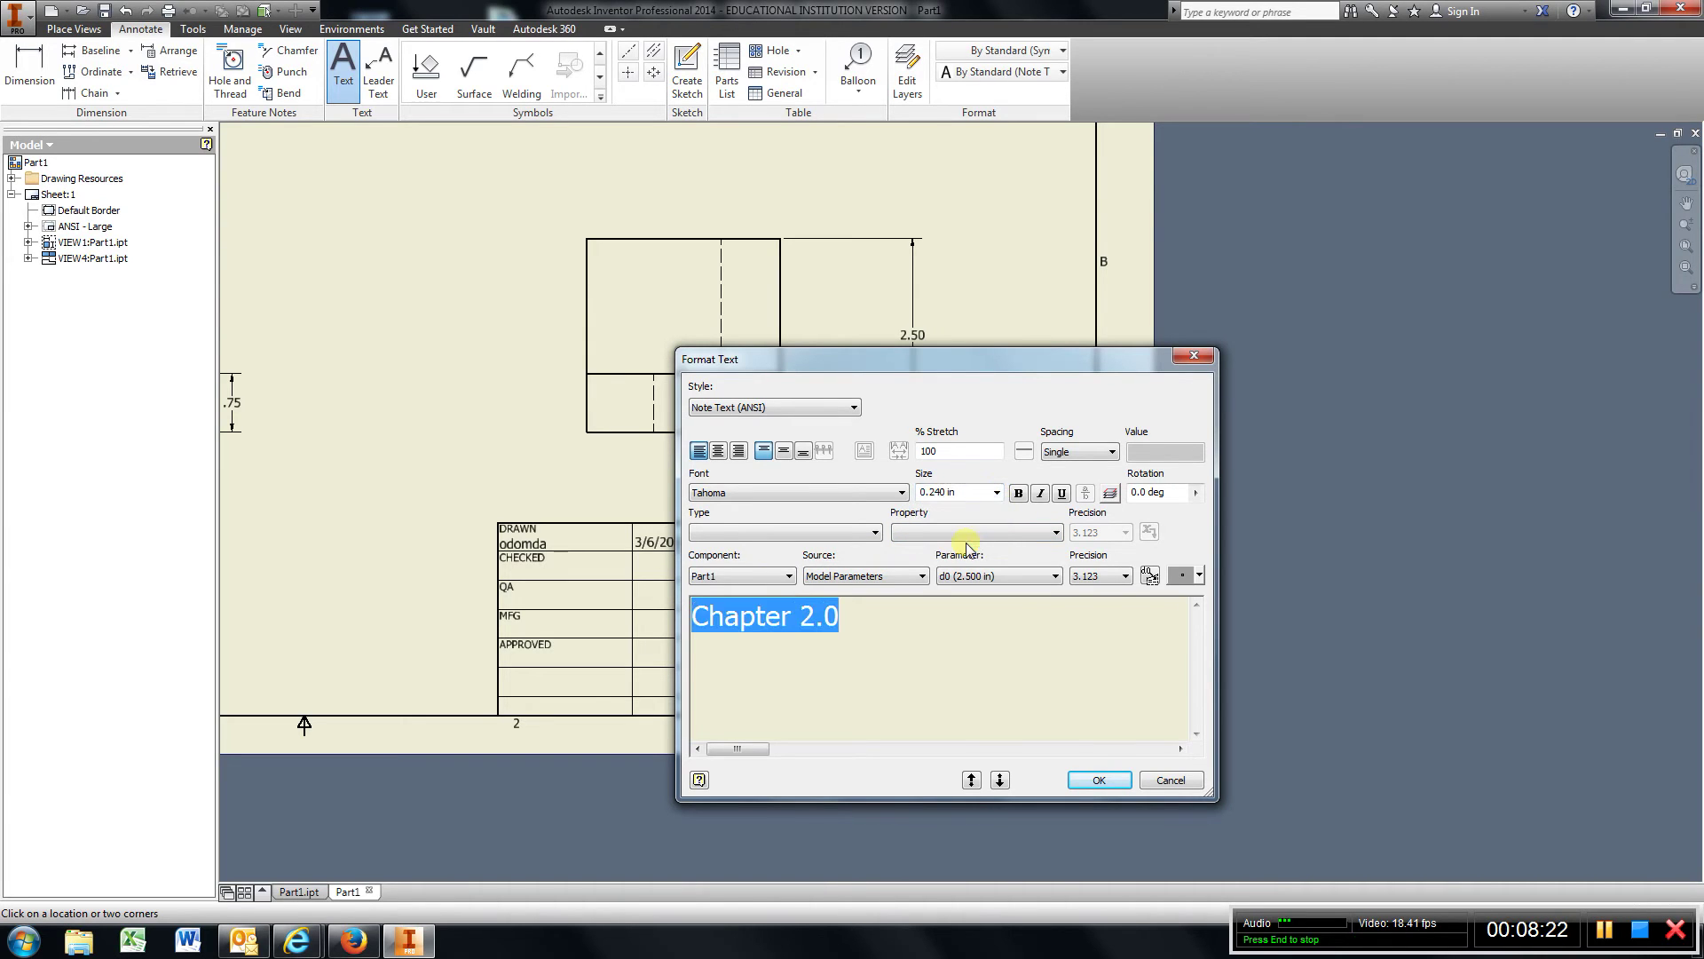
click(1092, 779)
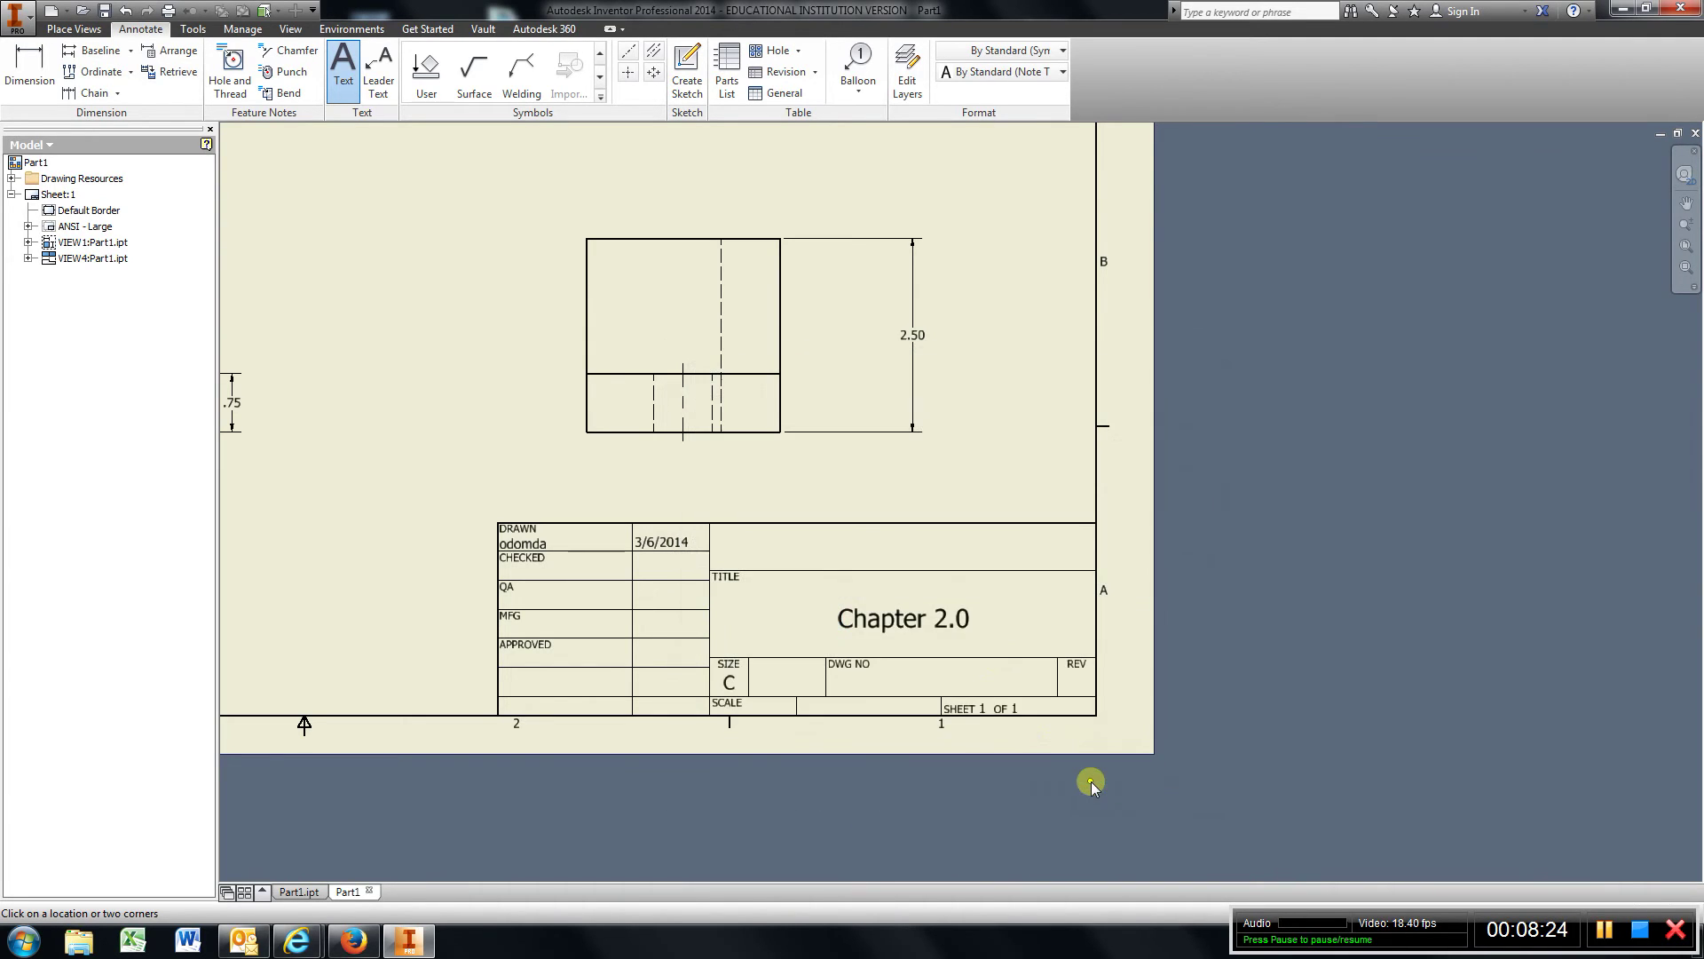
Step: Add the text "Your Name" at 0.240 in size in the empty title block cell above the title
click(869, 547)
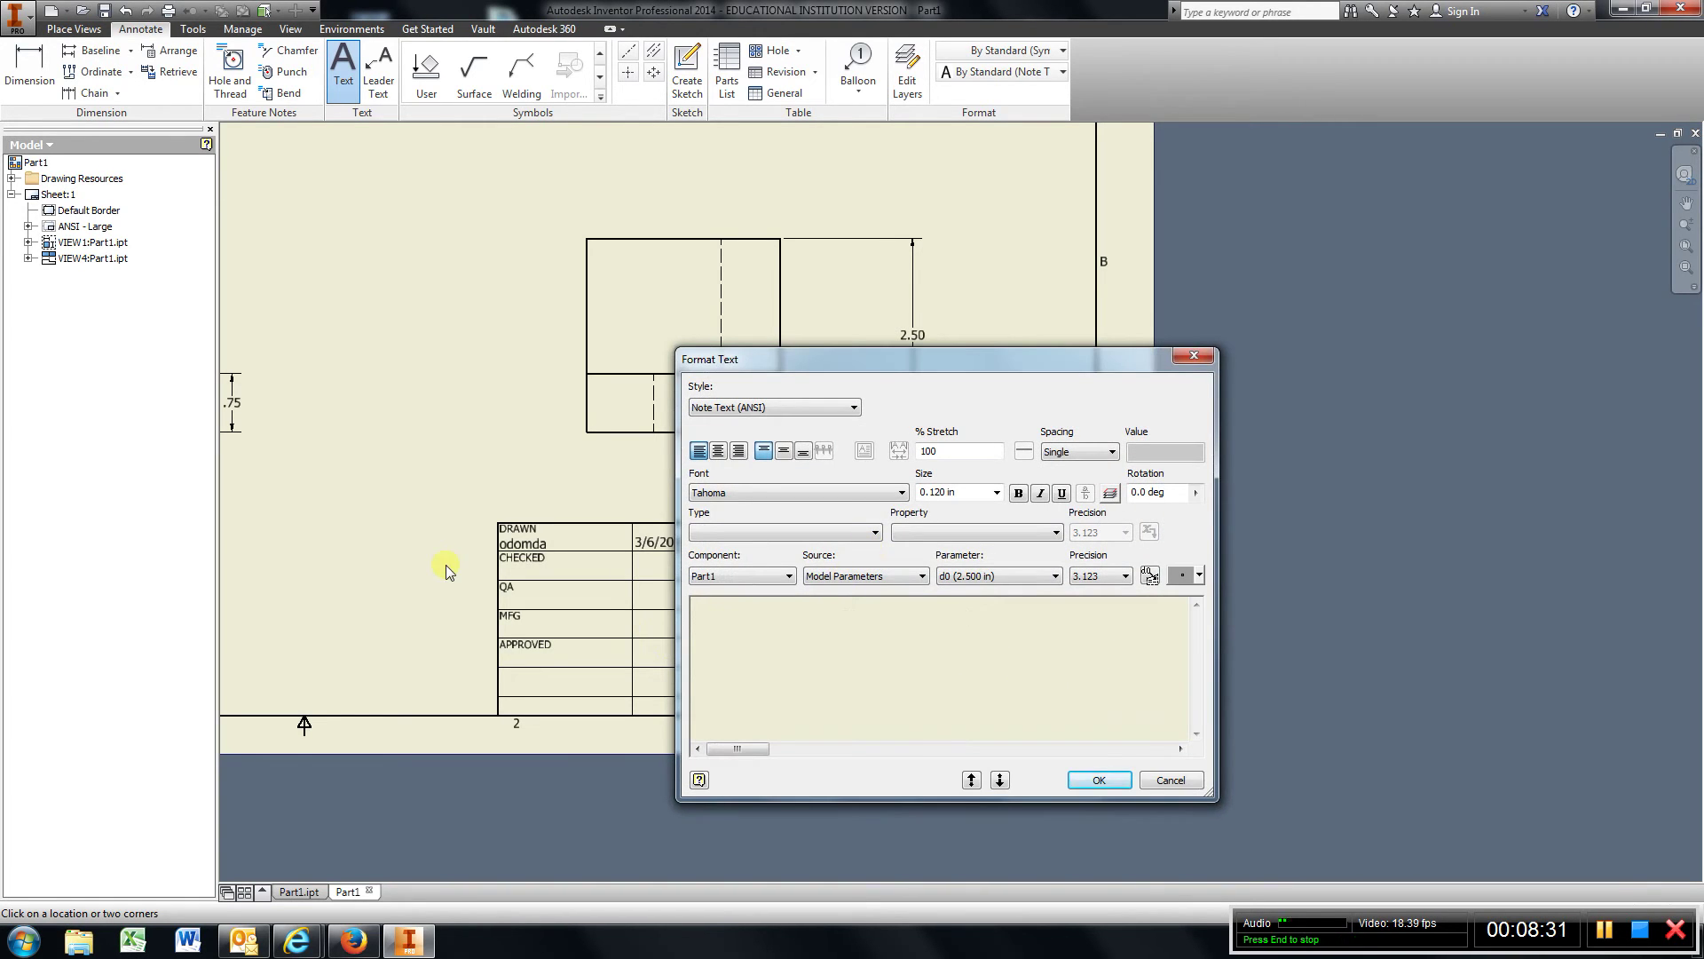
text(Your Name)
drag(765, 608, 689, 609)
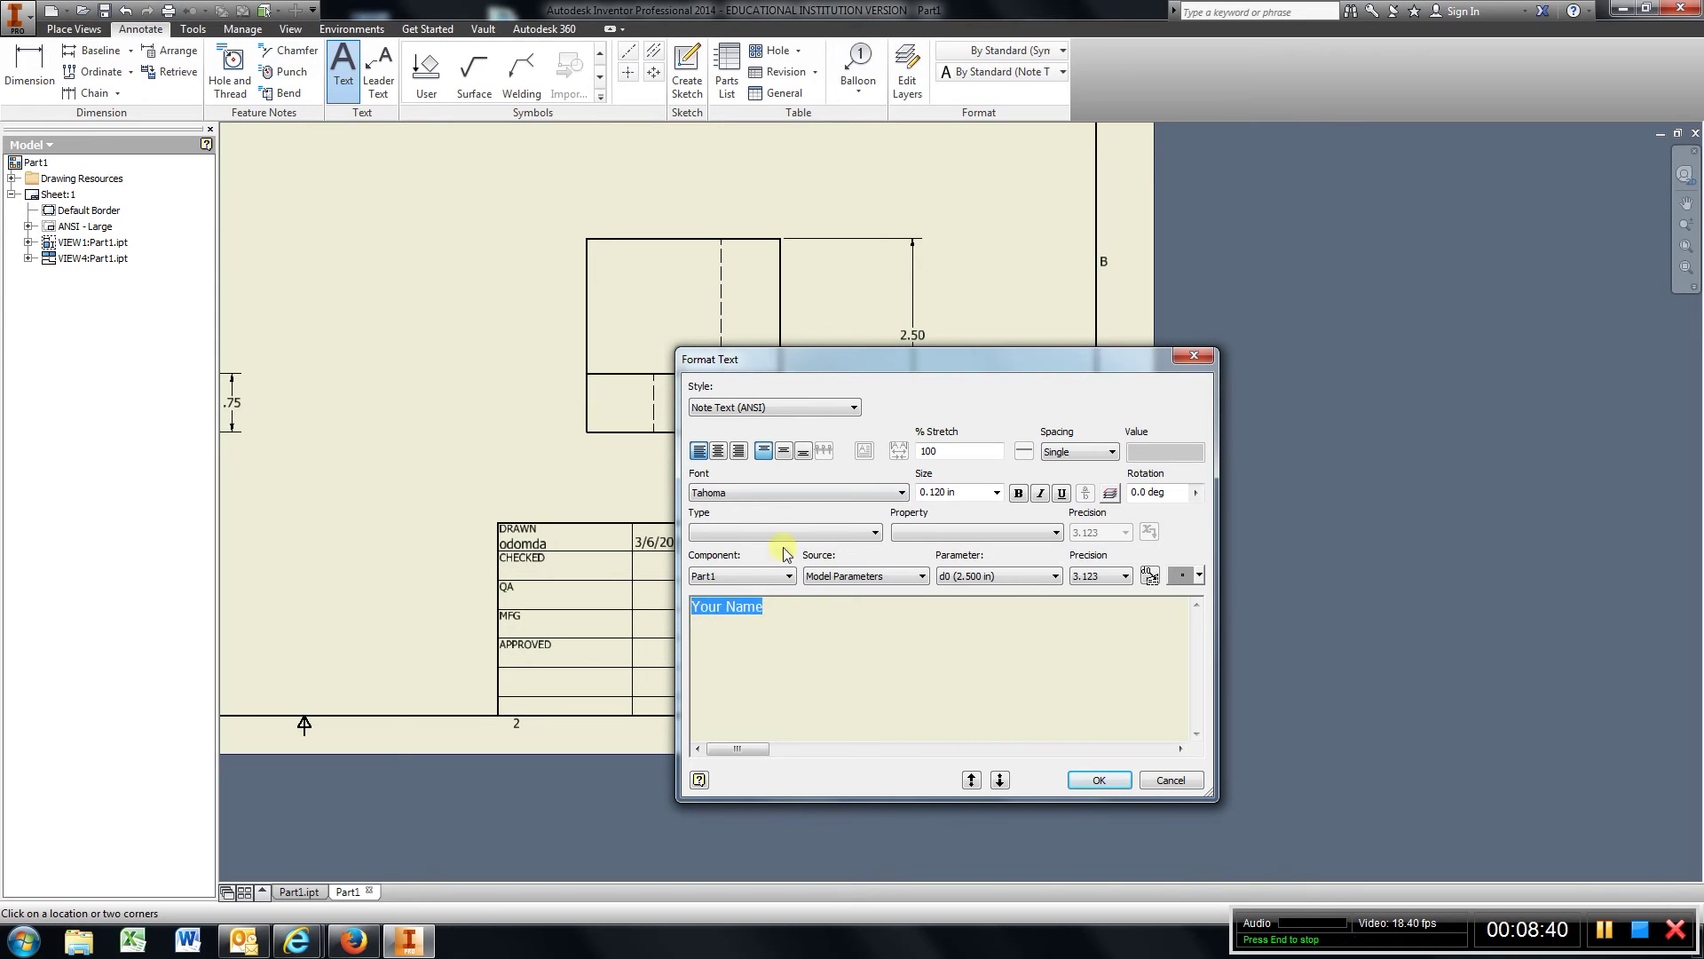
click(996, 492)
click(973, 543)
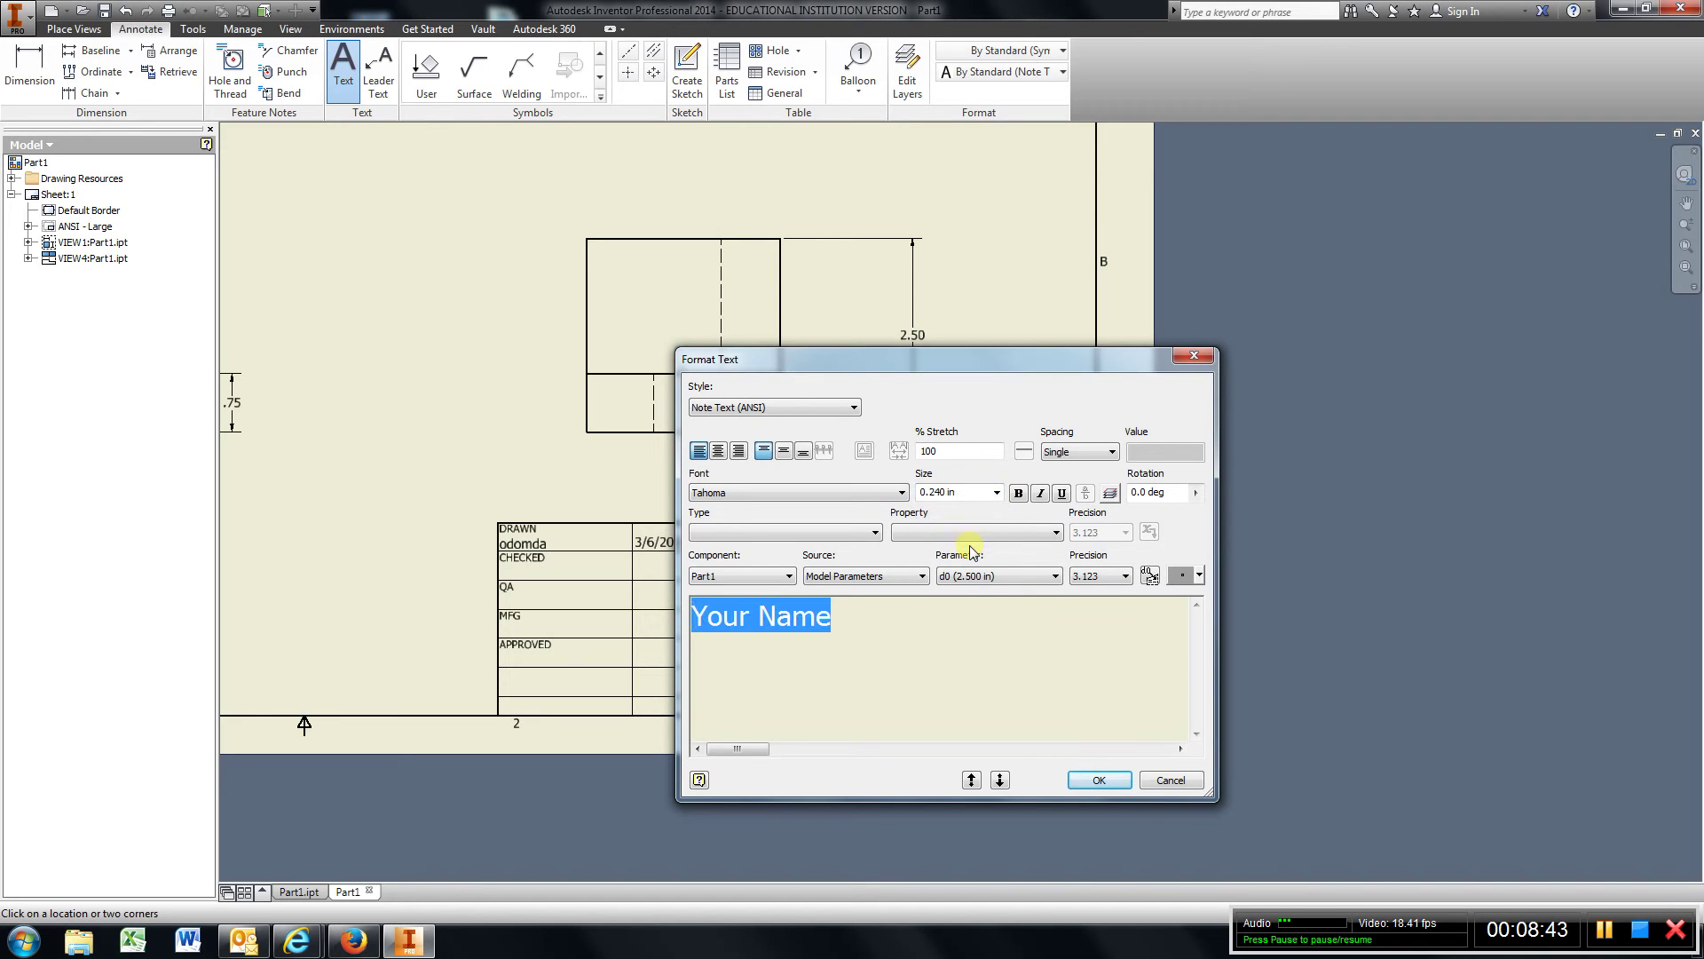
click(1098, 782)
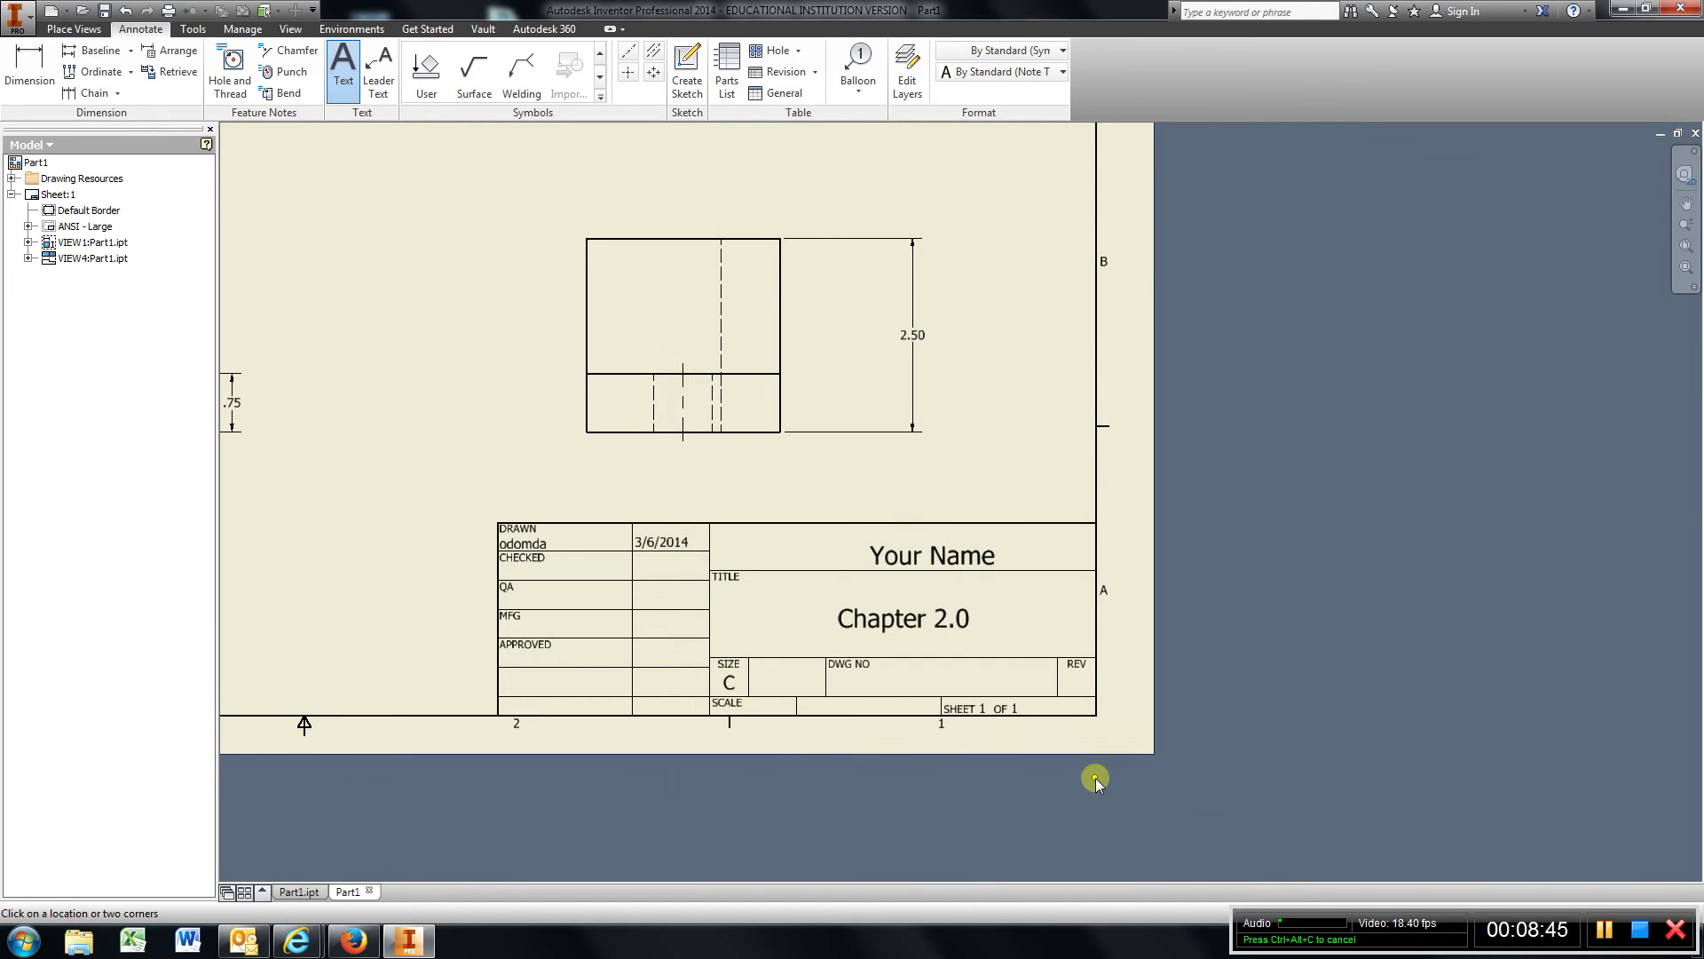
Step: Place the note "Material: Carbon Steel" at 0.240 in size below the front view beside the title block, and end the Text command
middle_drag(905, 609, 1083, 567)
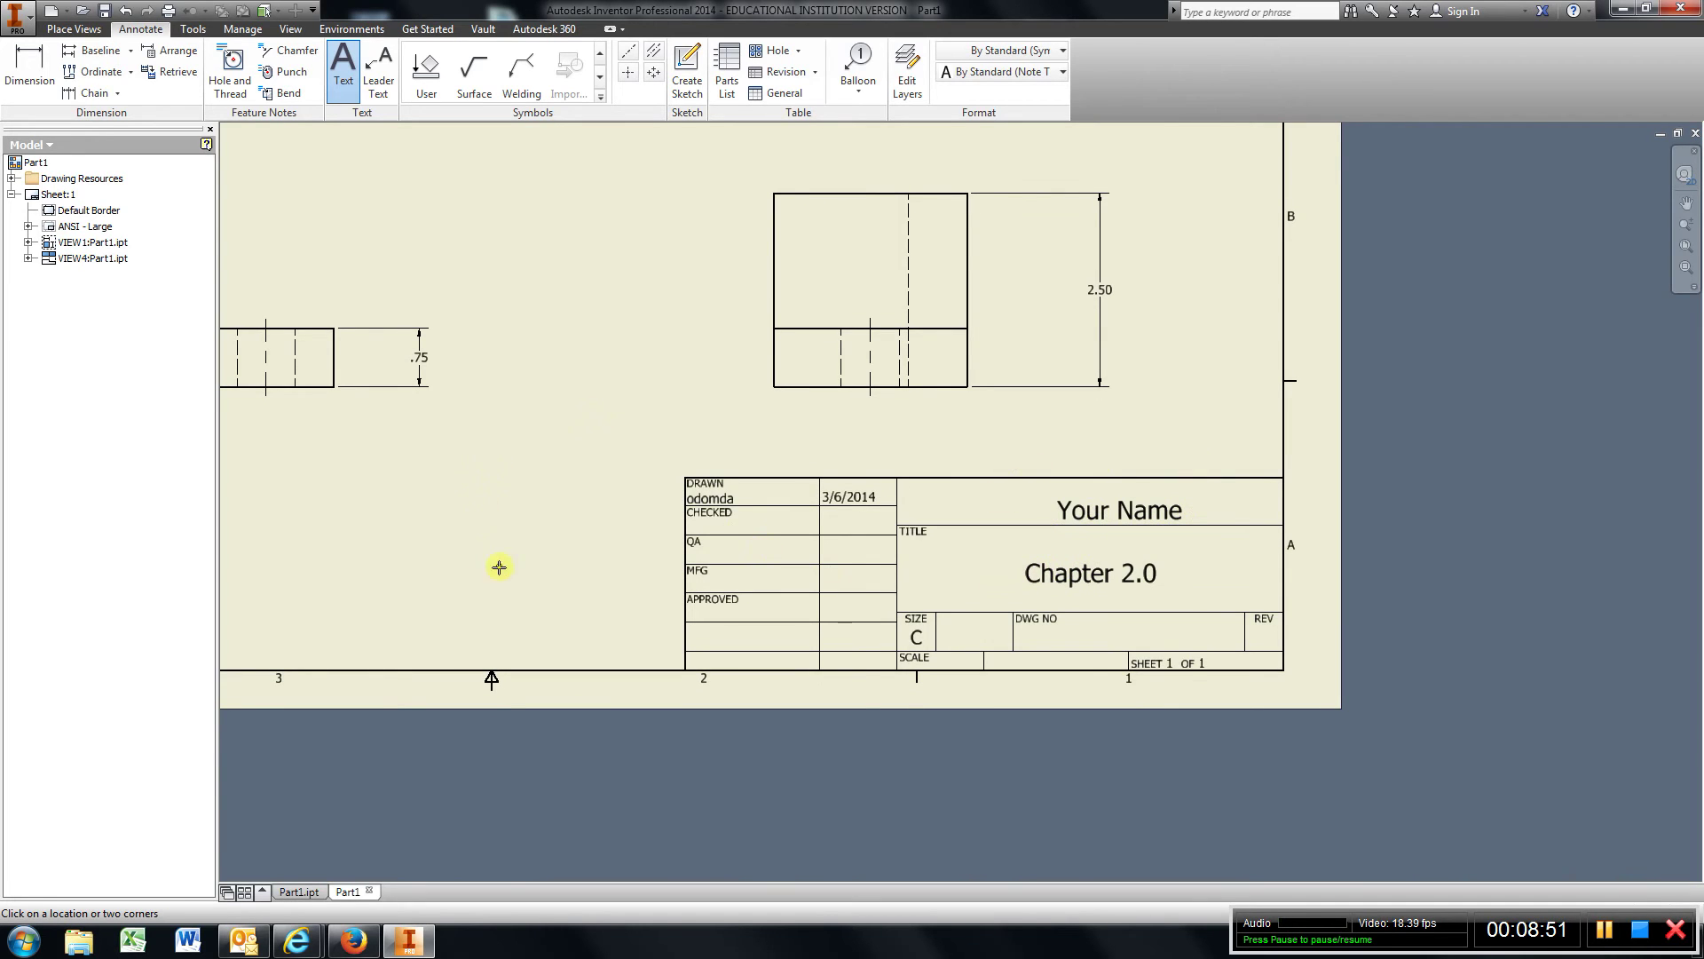
scroll(658, 571, down, 4)
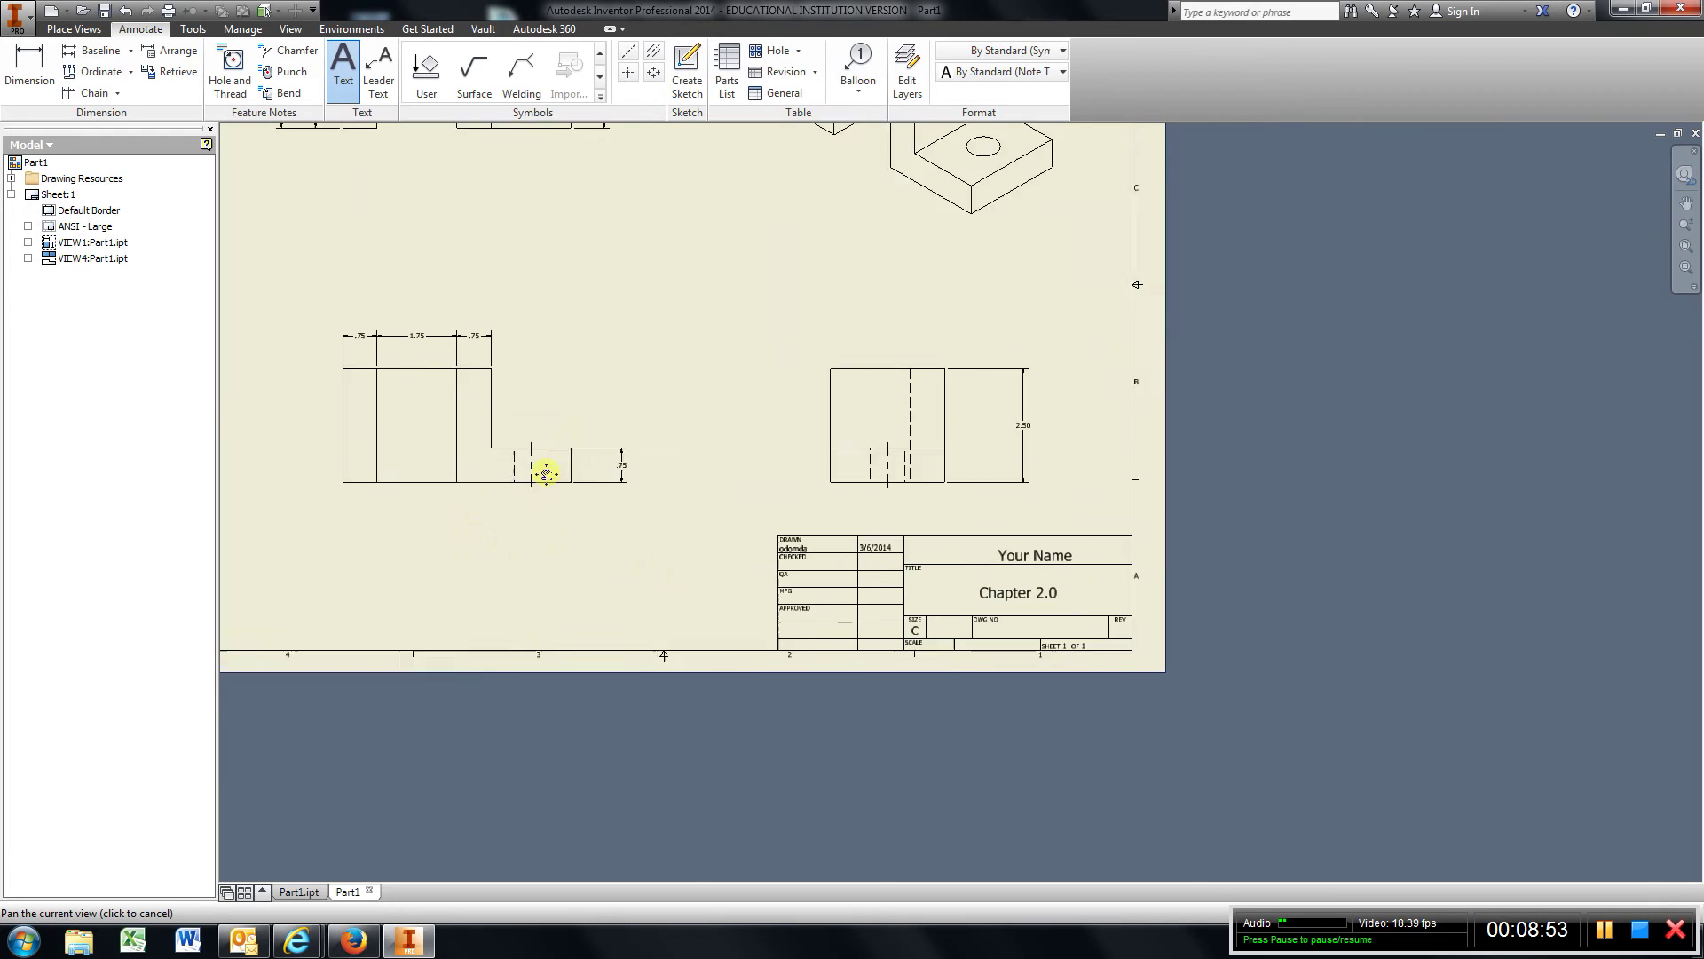
mouse_move(546, 474)
middle_down()
mouse_move(716, 544)
mouse_move(655, 570)
middle_up()
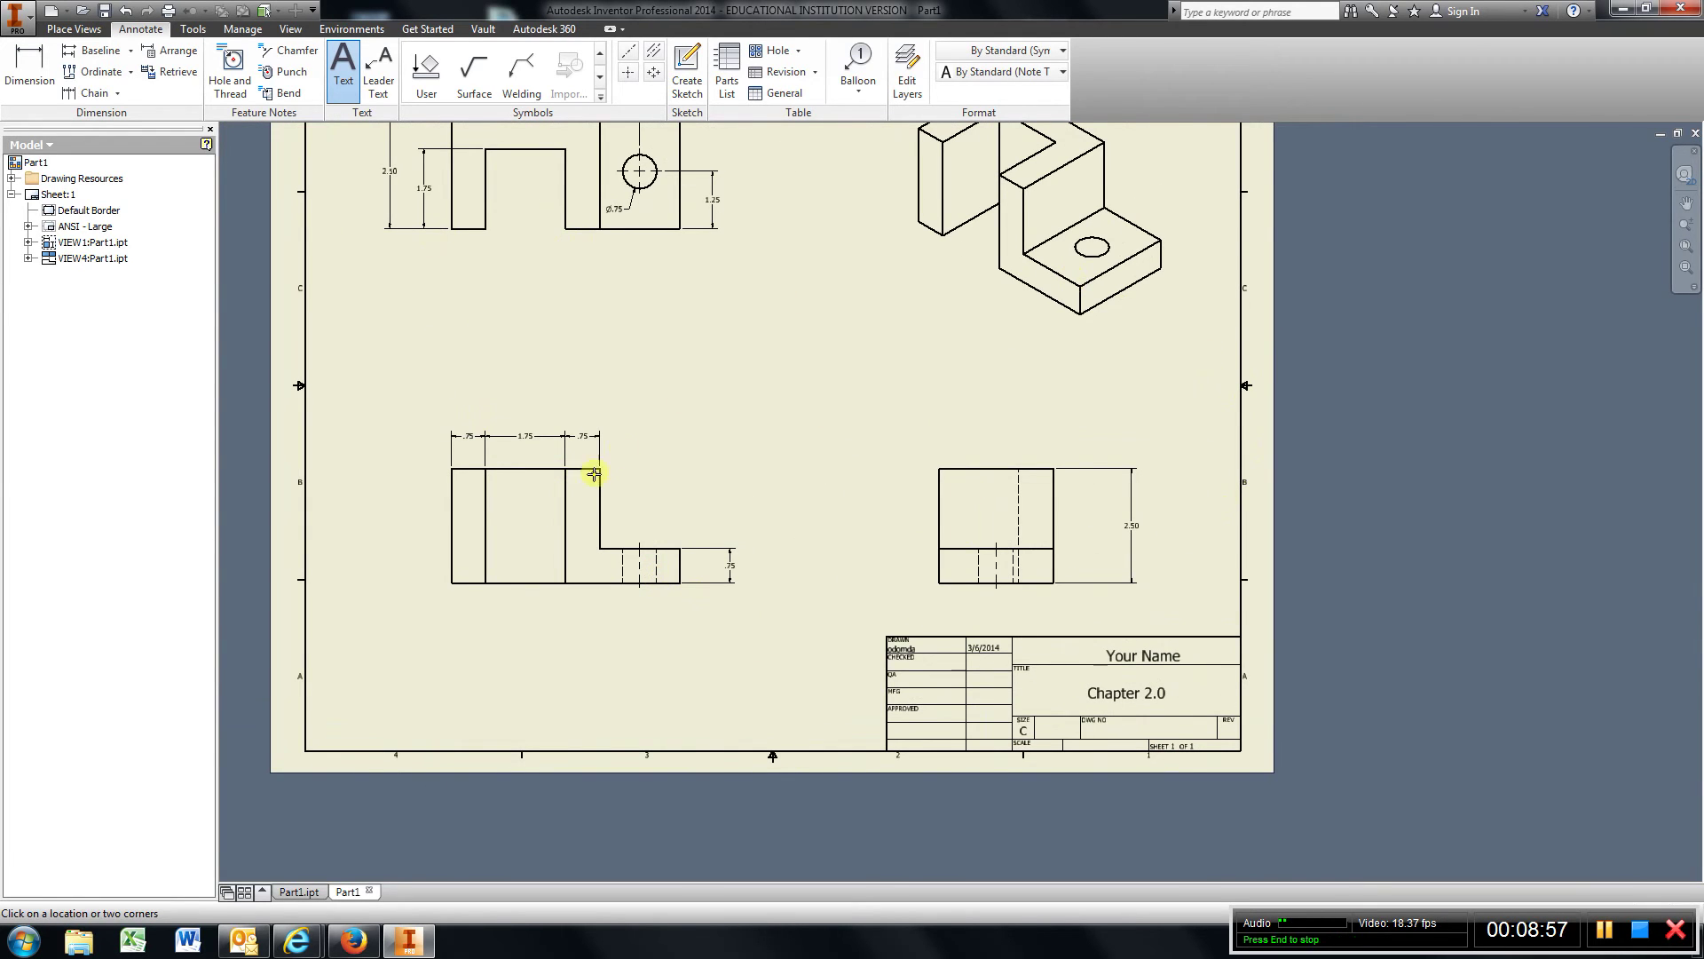
scroll(773, 500, down, 3)
scroll(790, 646, up, 4)
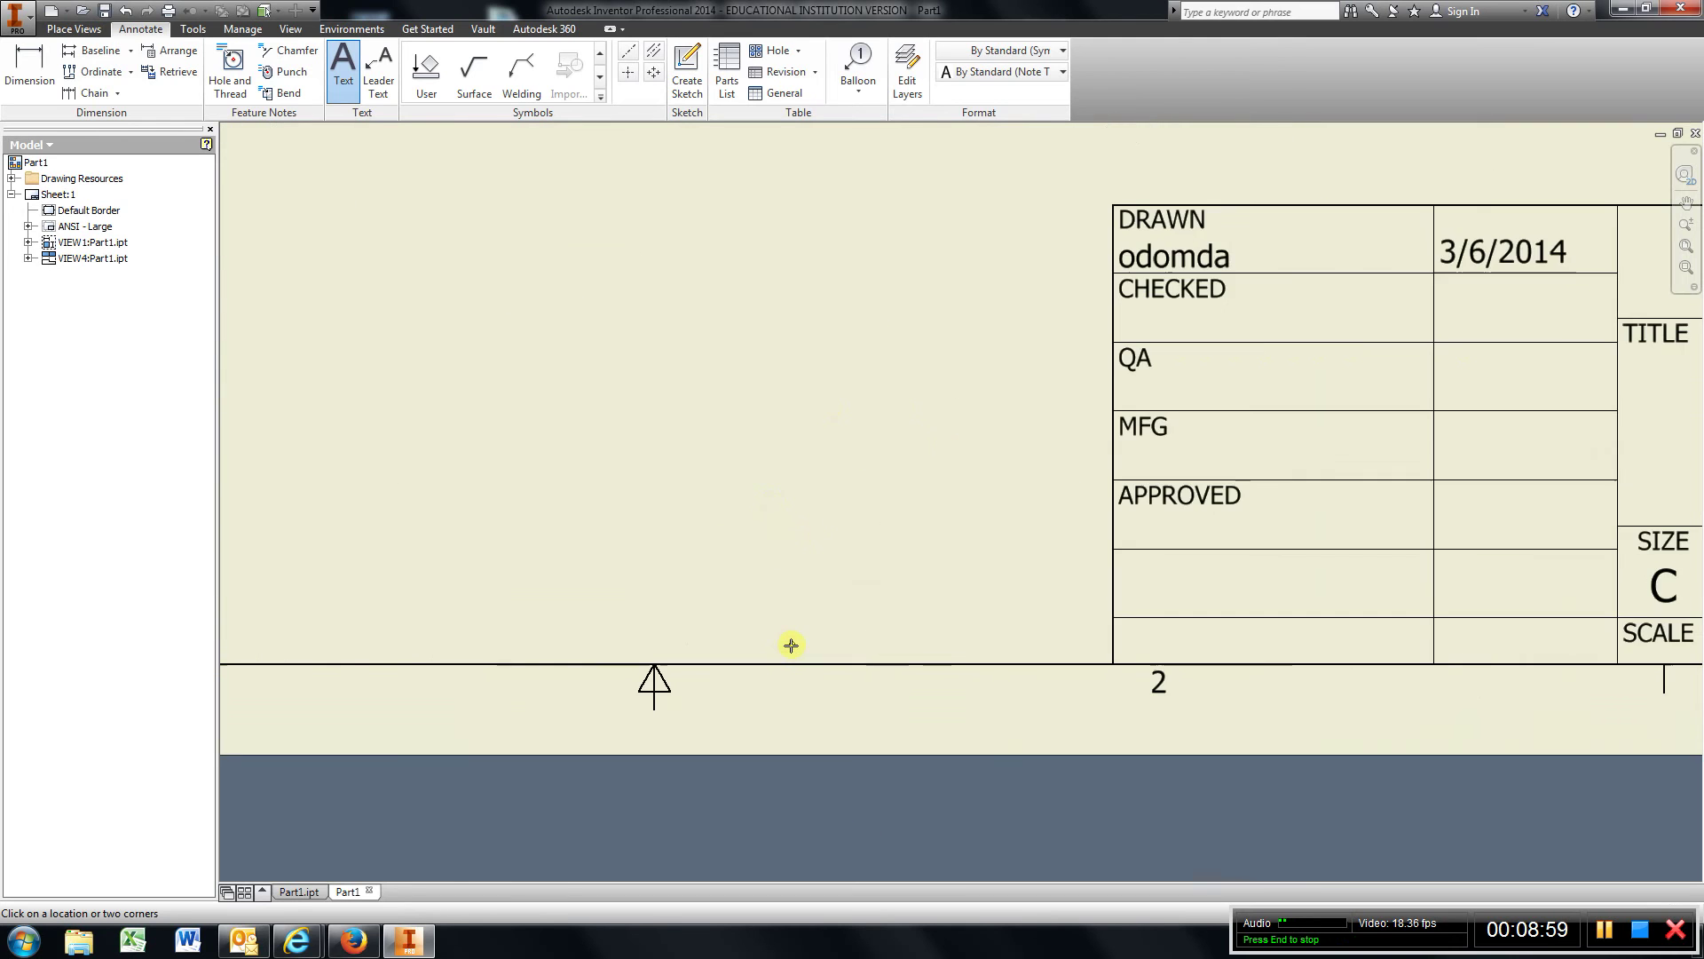
scroll(787, 643, down, 2)
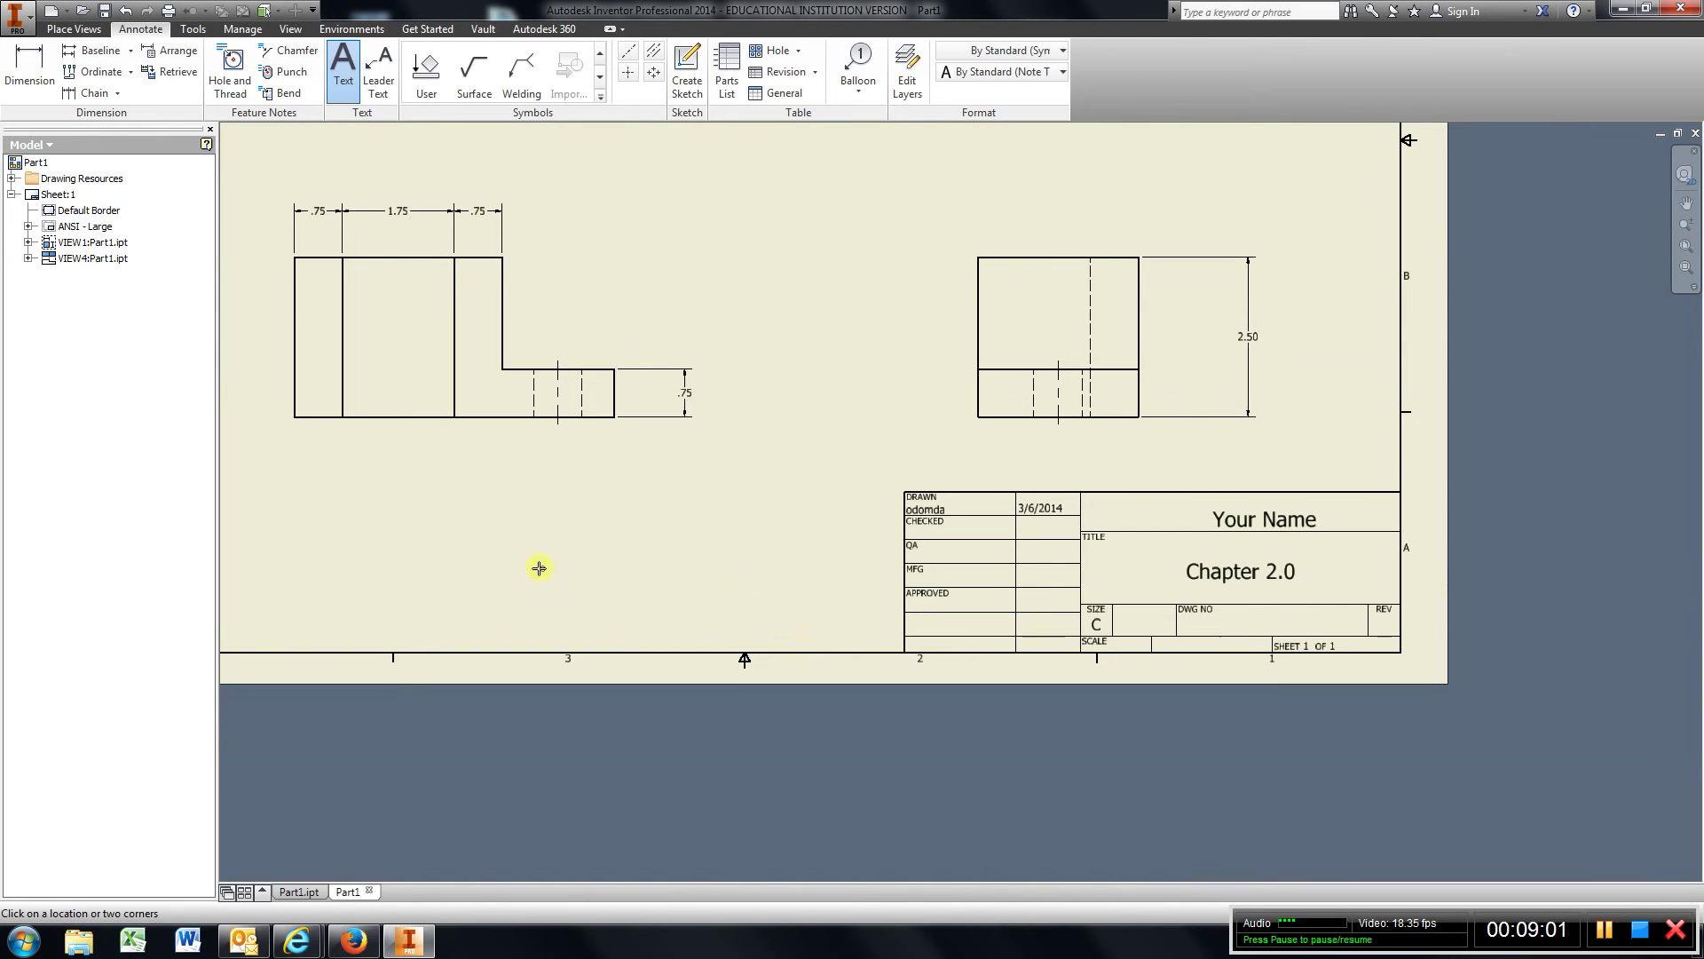
click(592, 577)
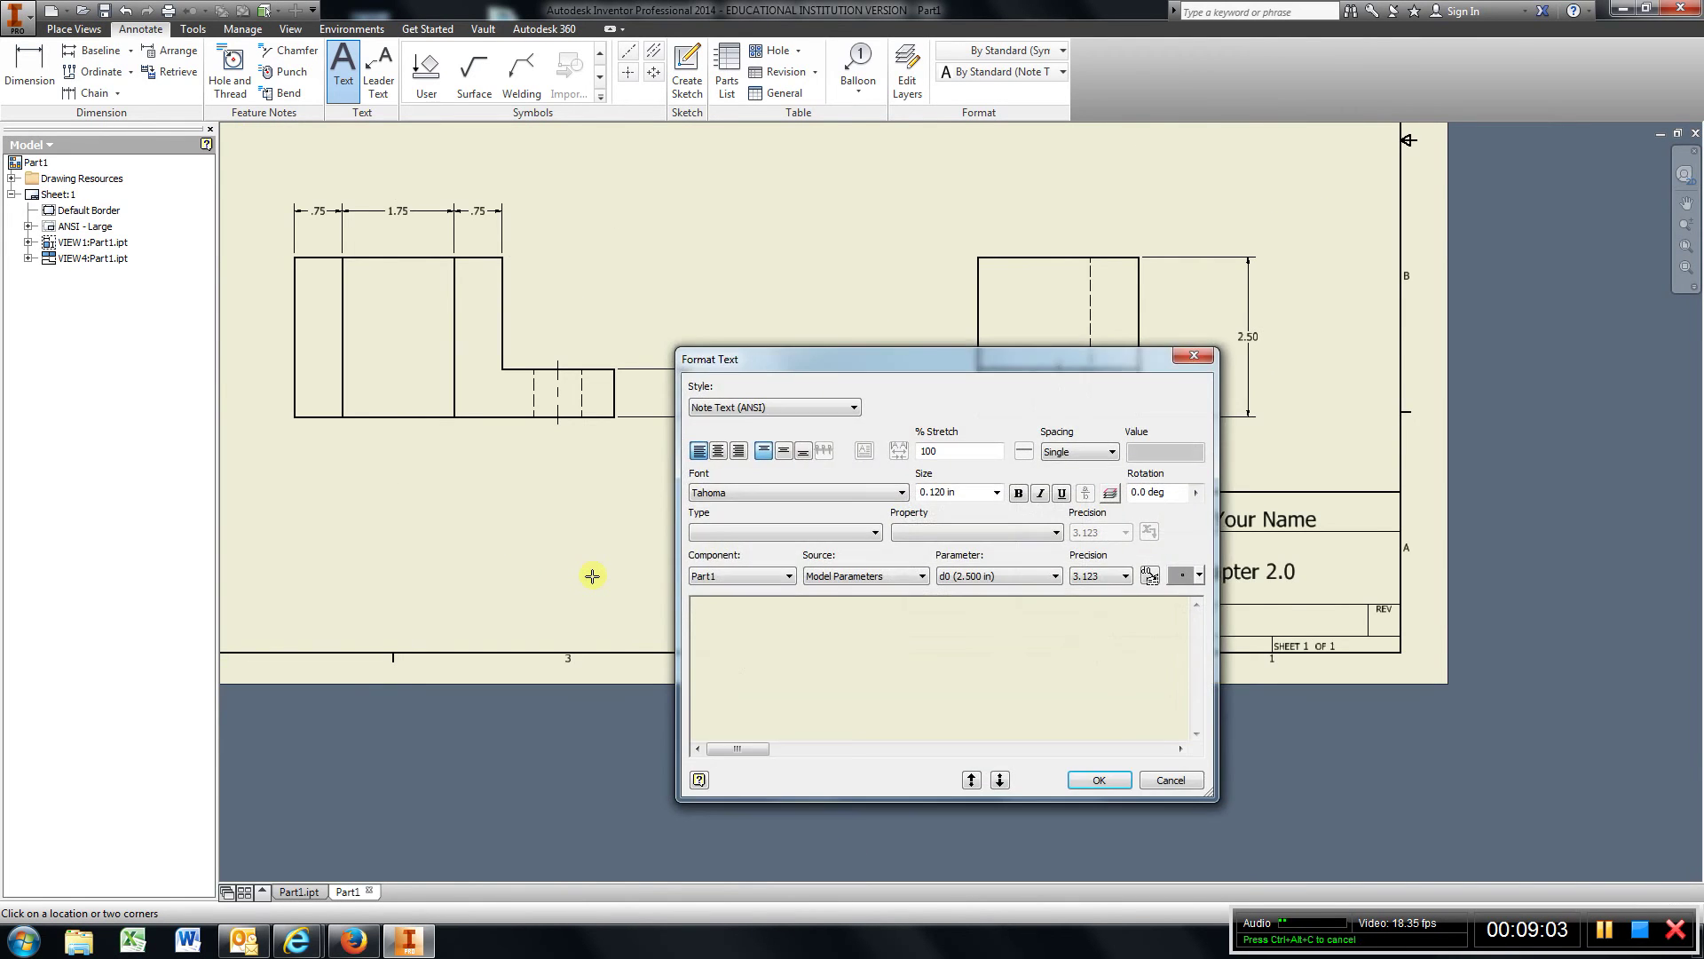
text(Material: C)
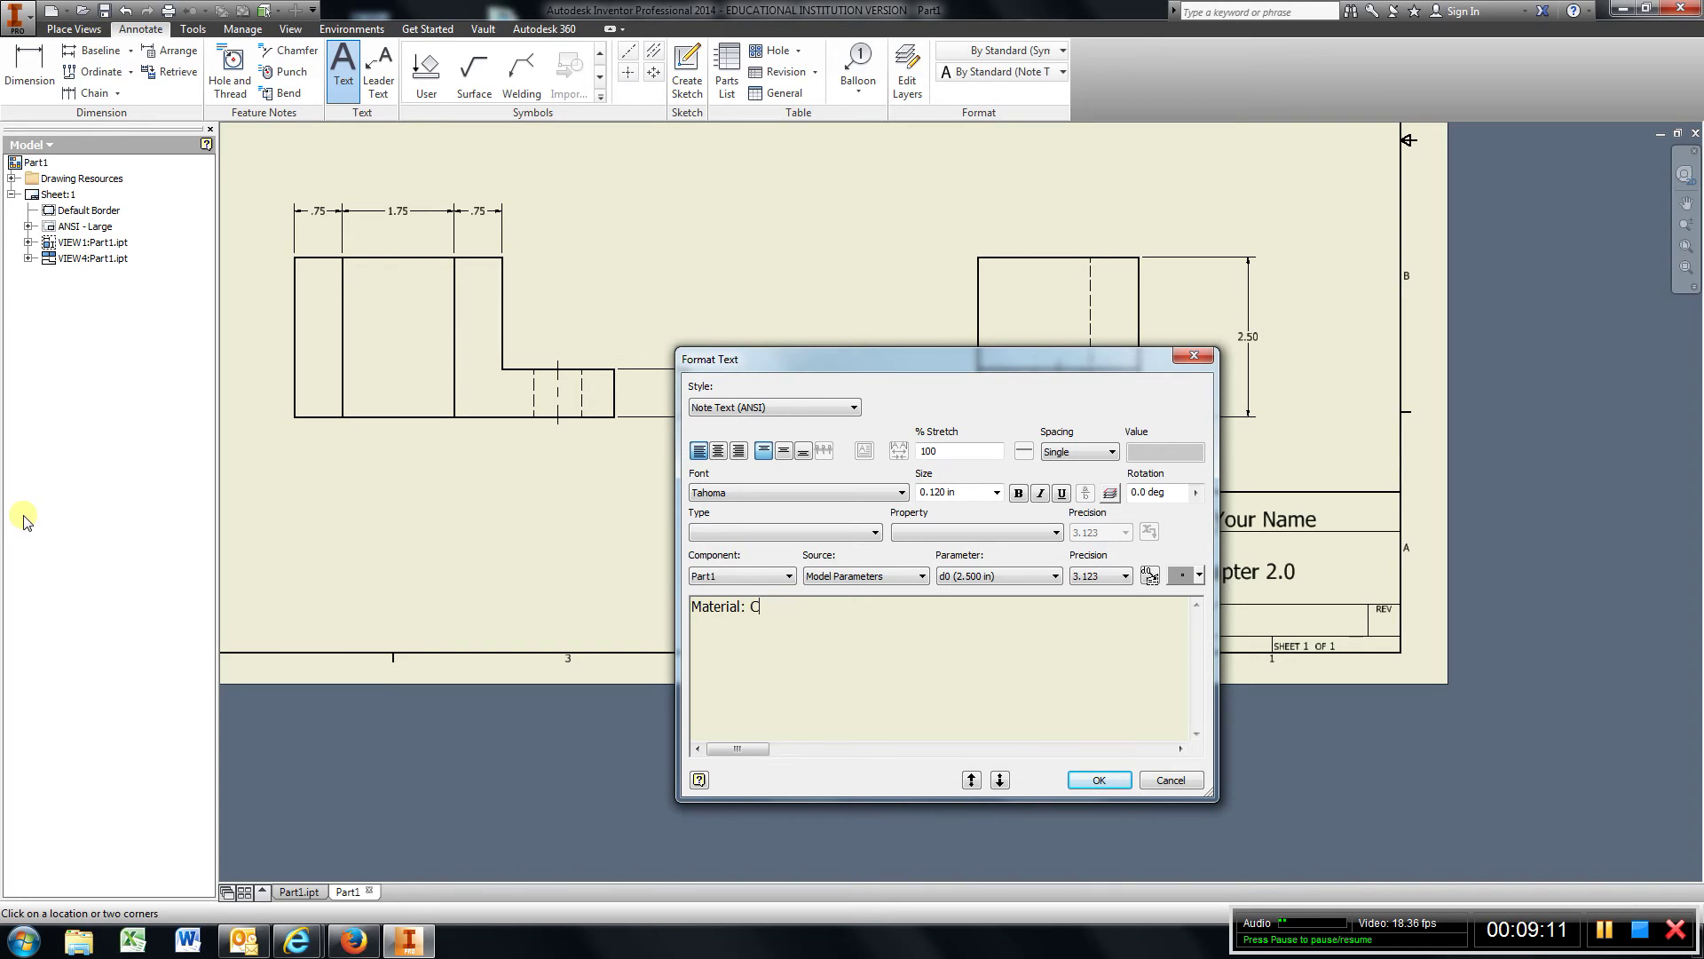
text(arbon Steel)
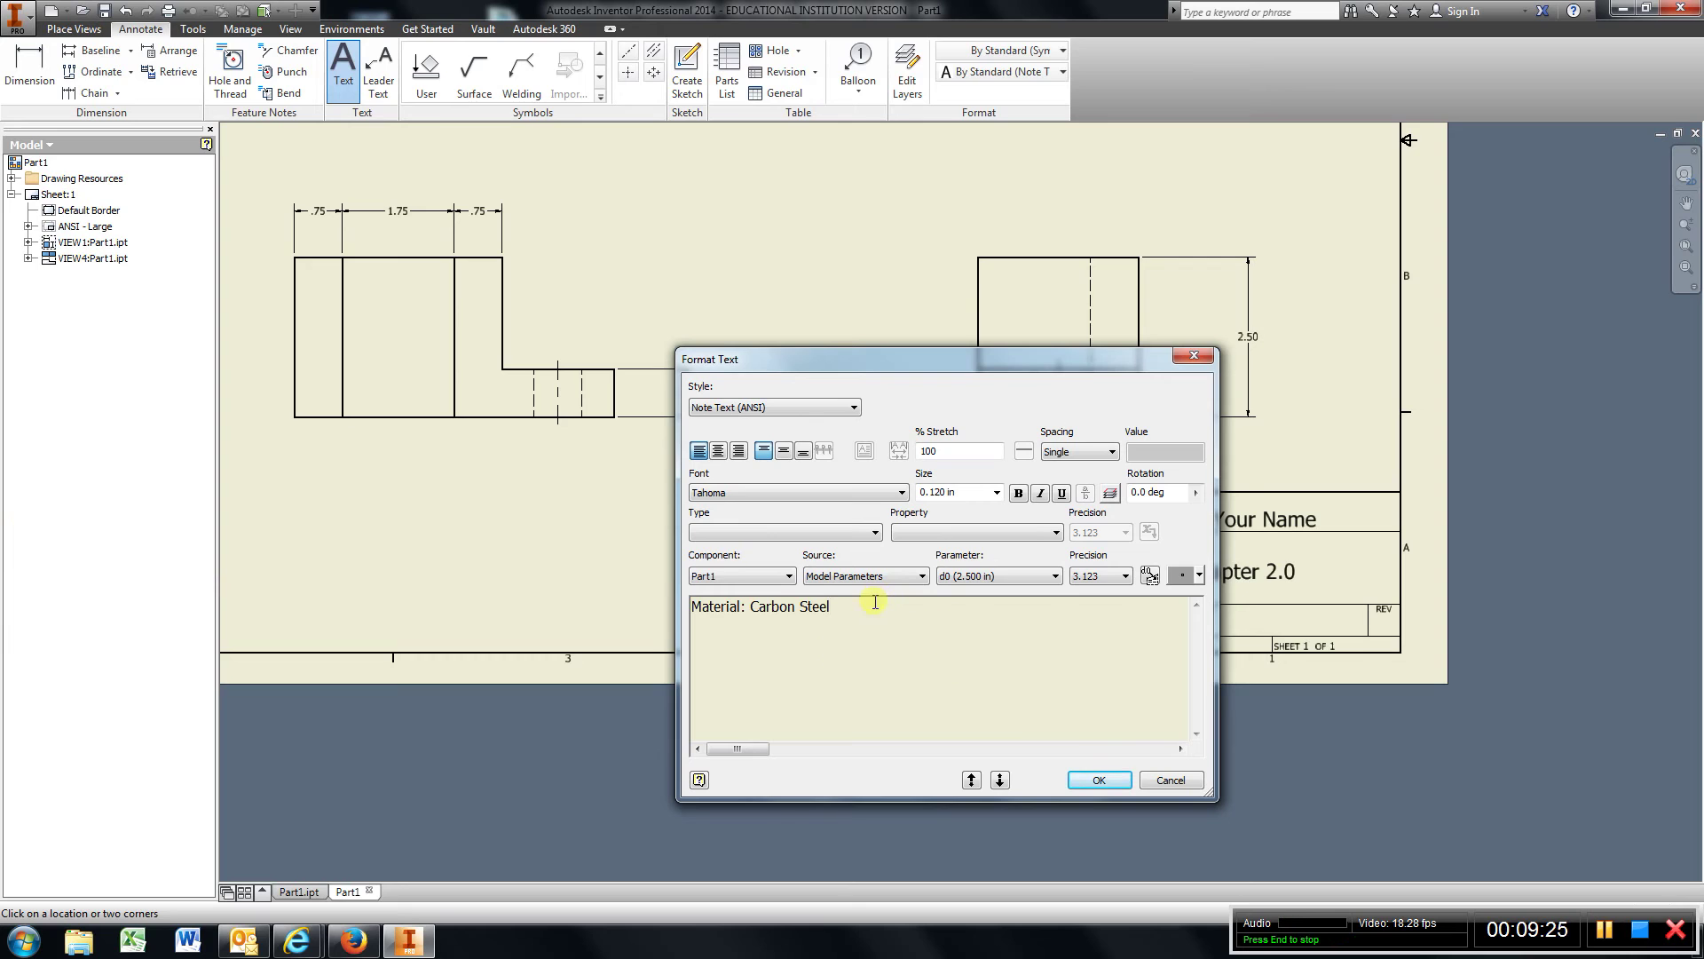
drag(875, 602, 675, 604)
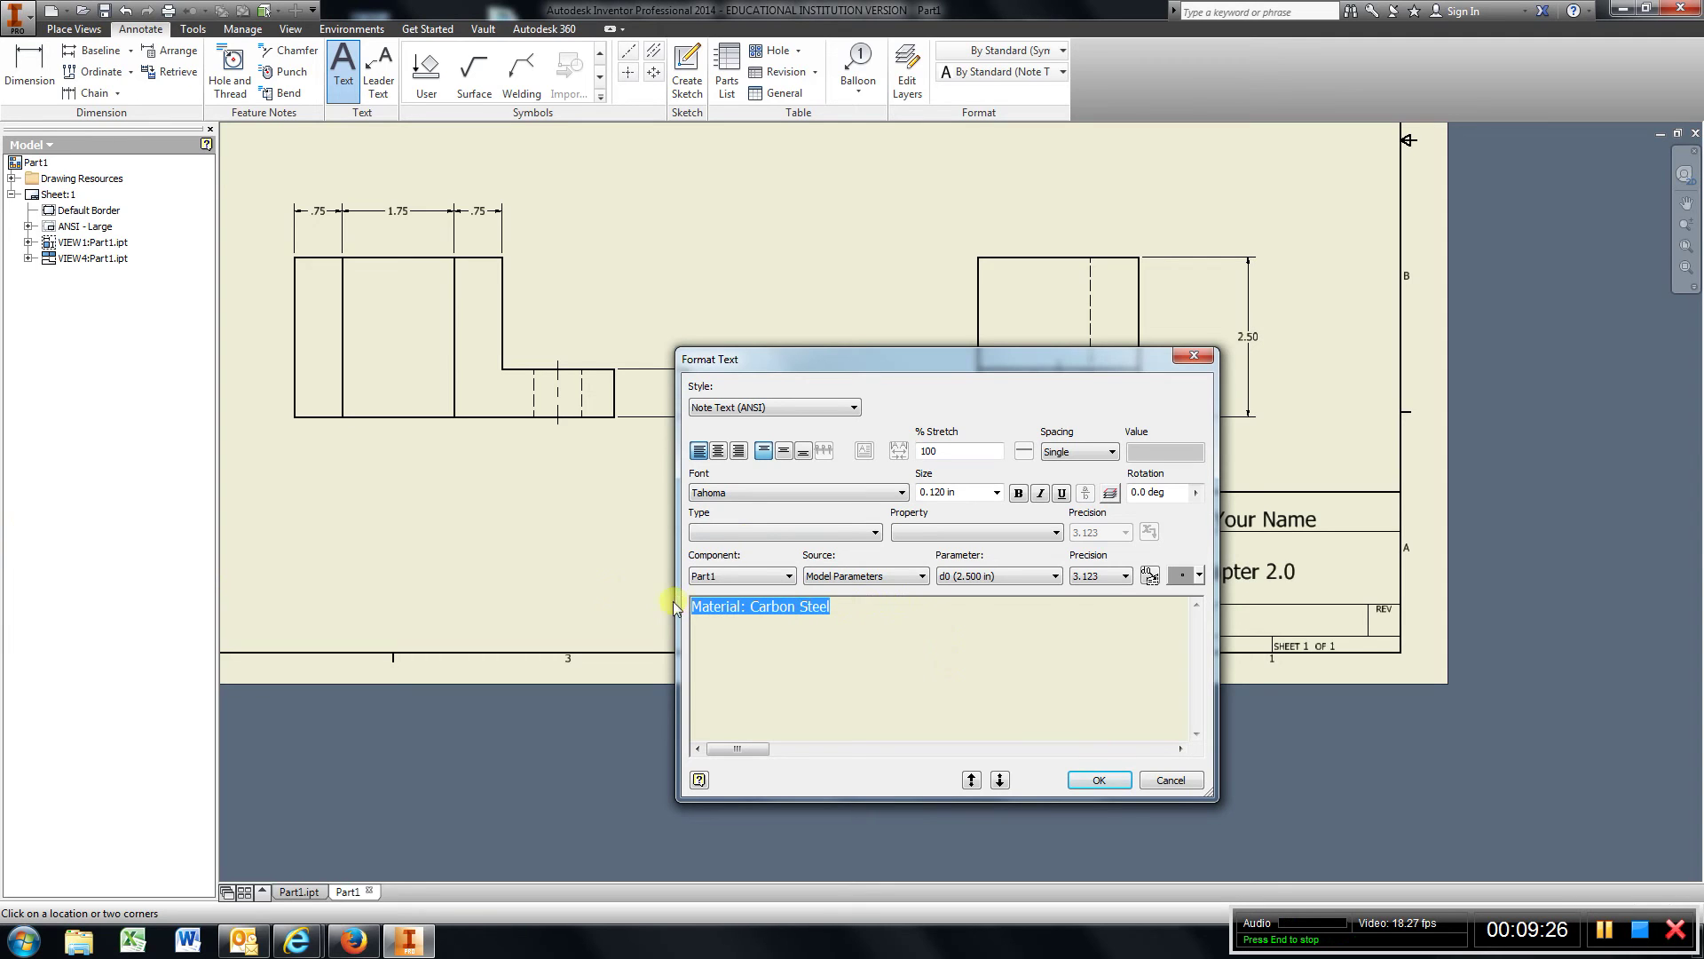
click(997, 493)
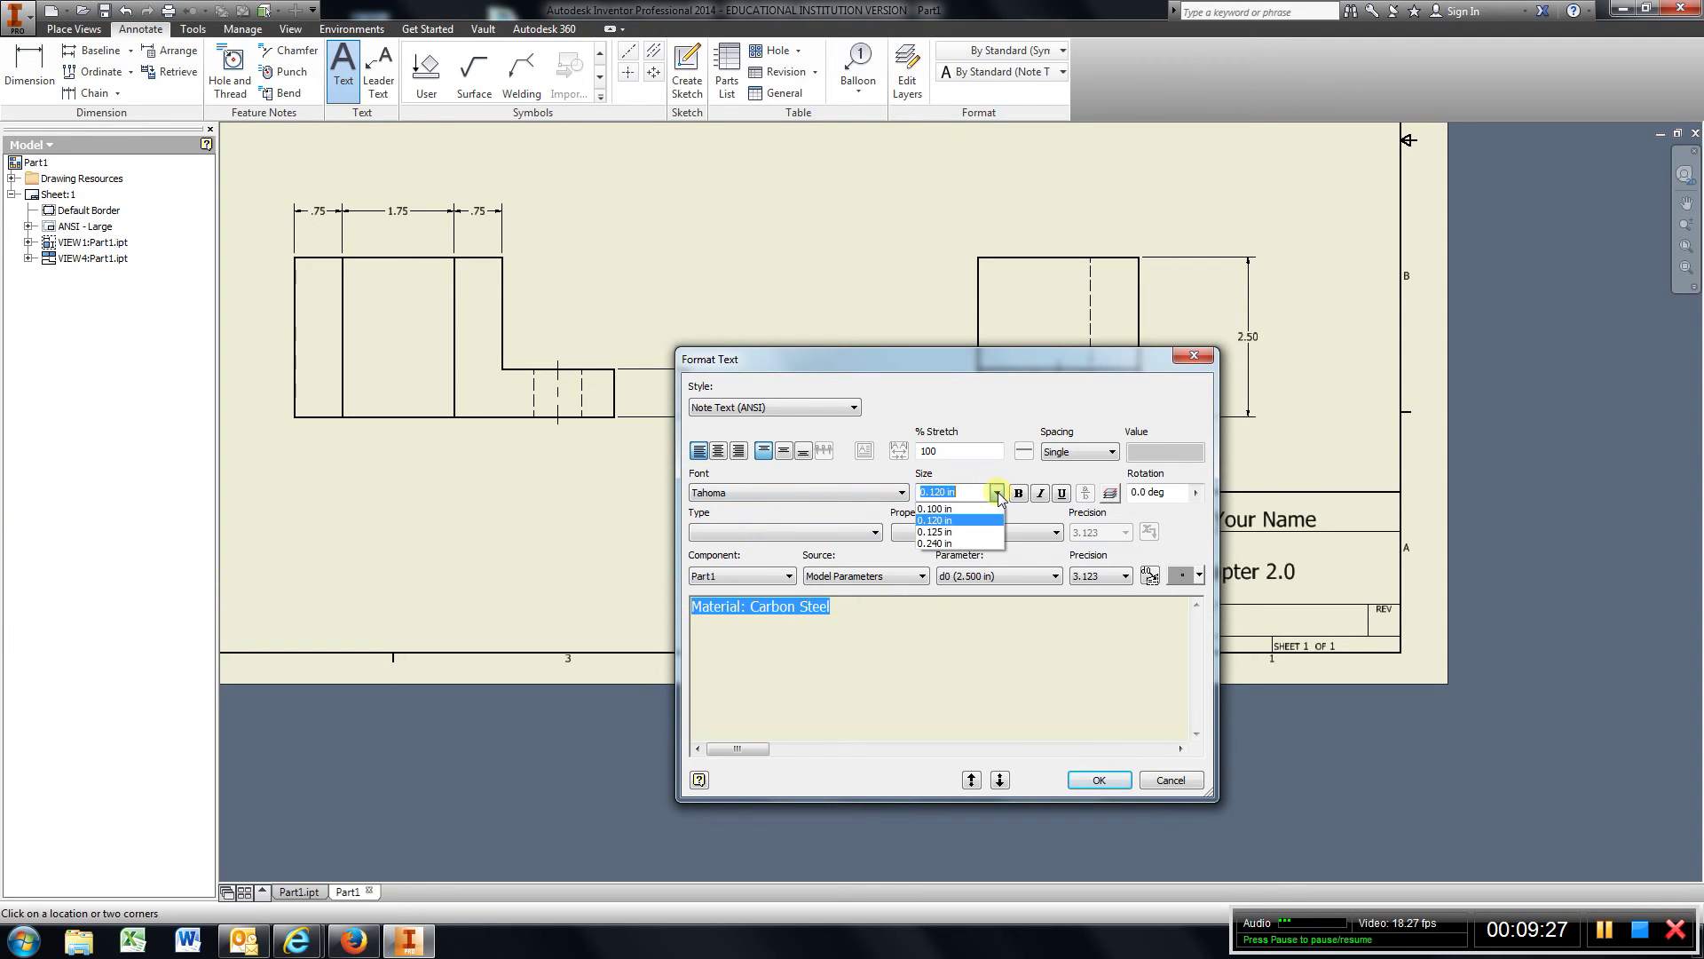
click(989, 543)
click(1101, 780)
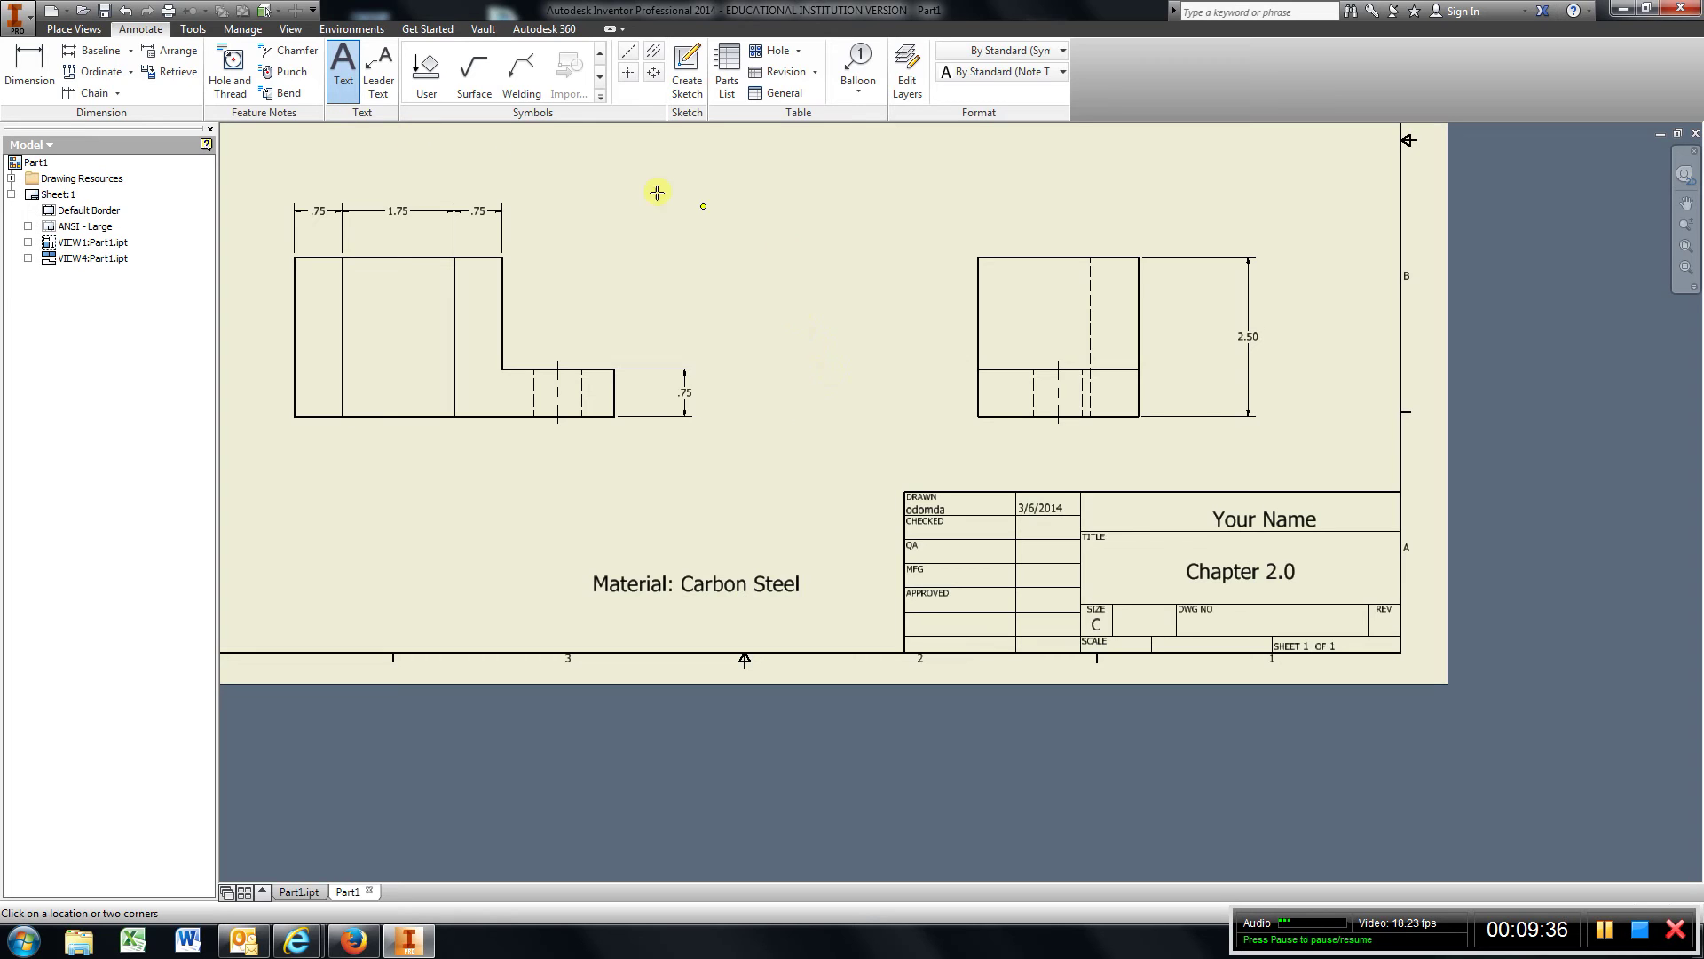
right_click(776, 253)
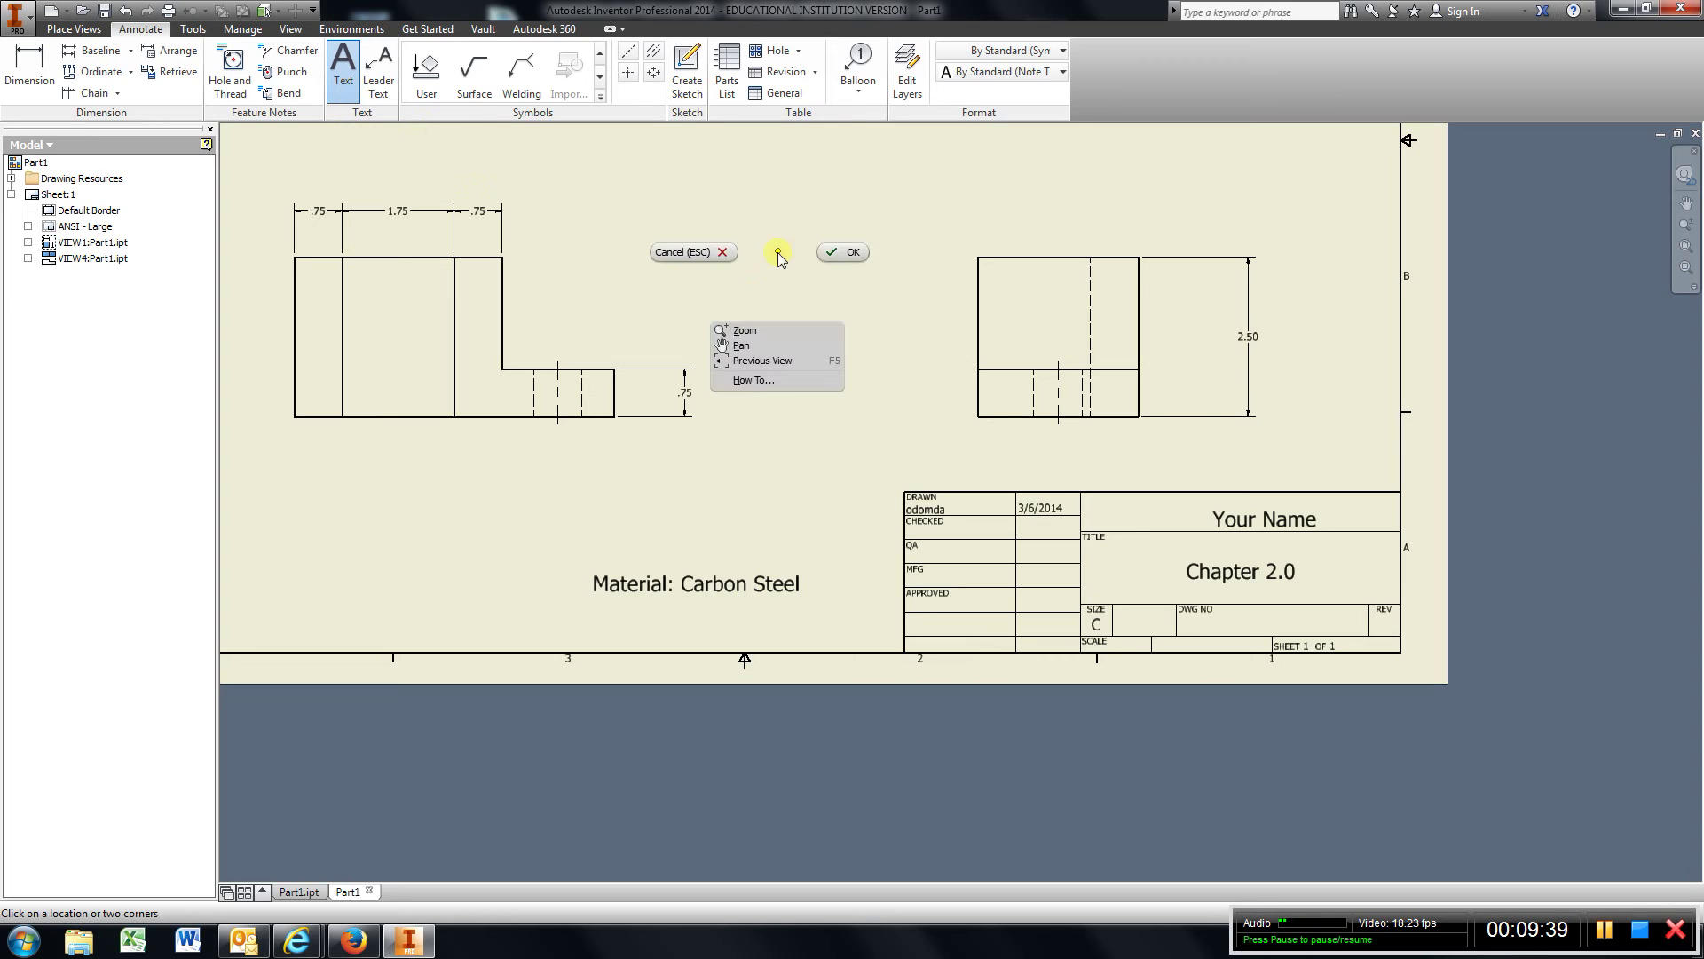
click(835, 253)
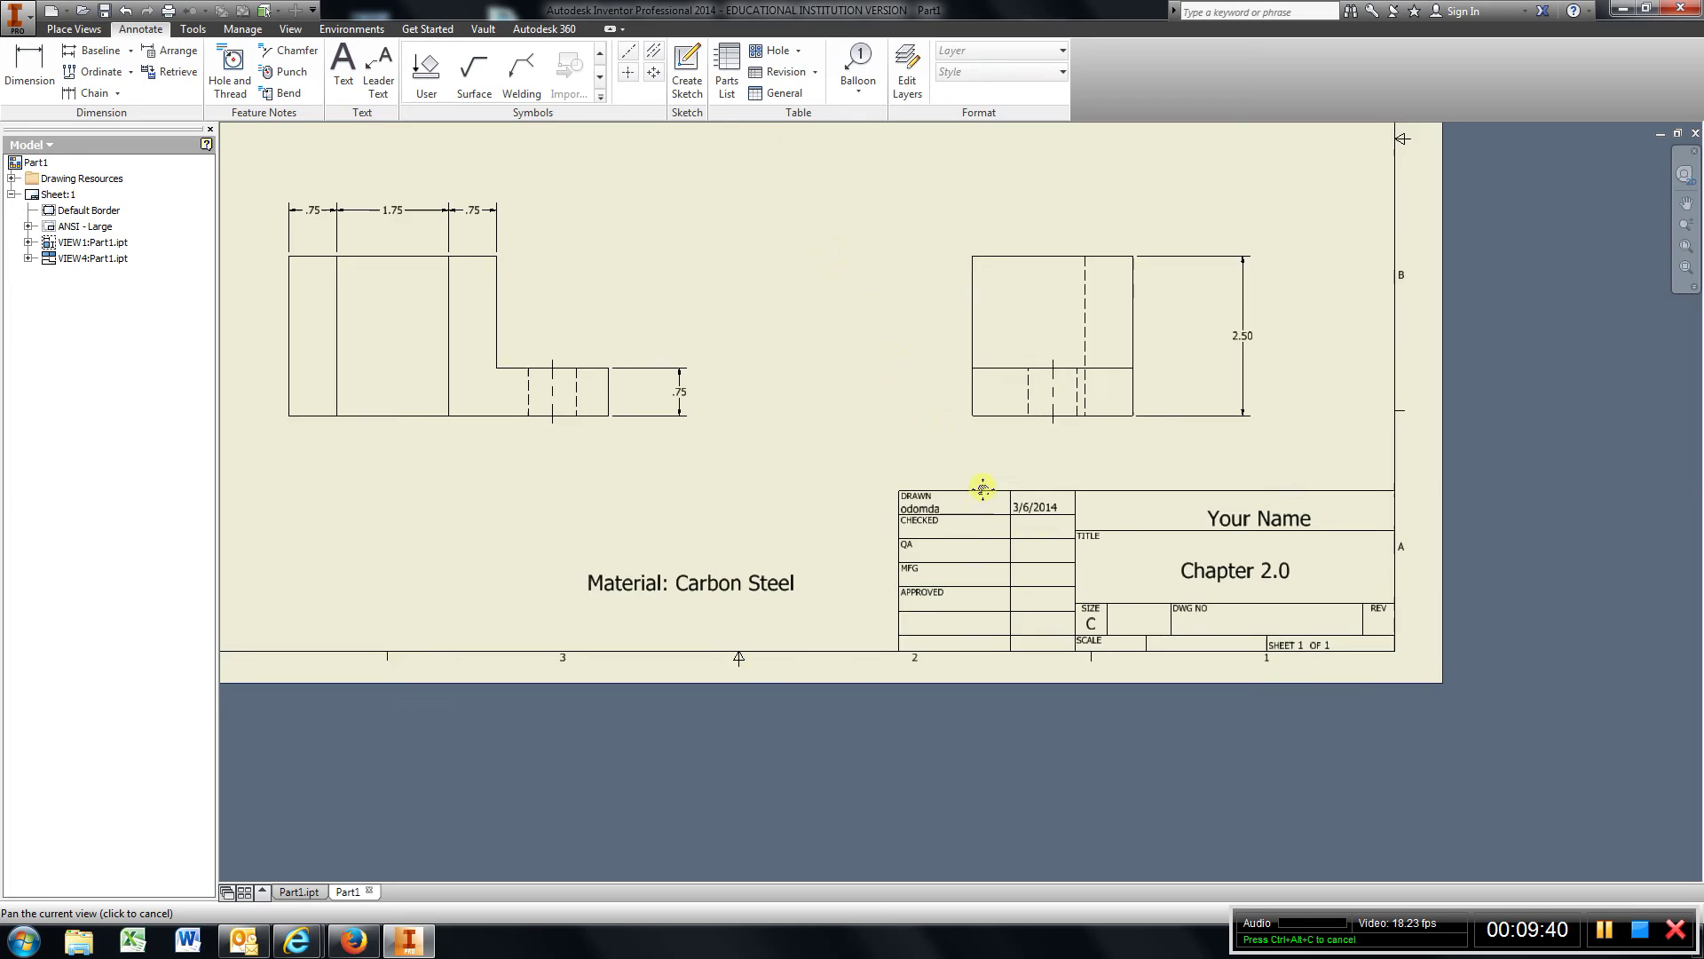
Step: Reposition the "Your Name" and "Chapter 2.0" texts so each sits centered in its title block cell, one above the other
middle_drag(982, 487, 772, 375)
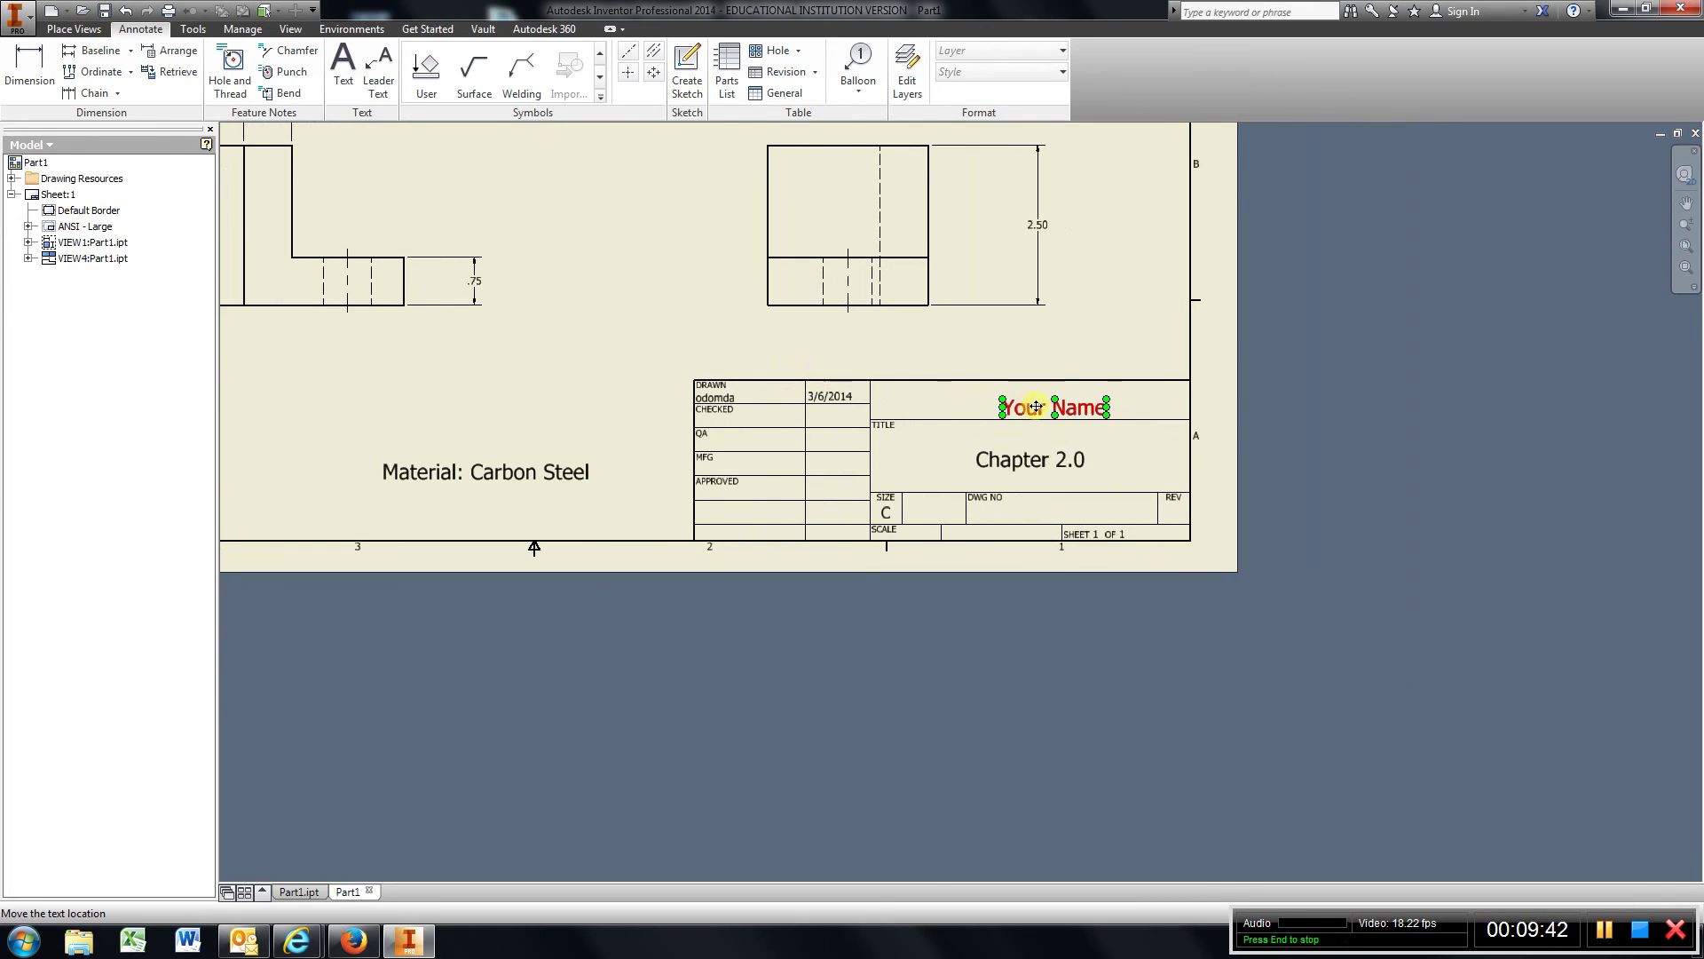
click(1035, 405)
drag(1035, 405, 1018, 400)
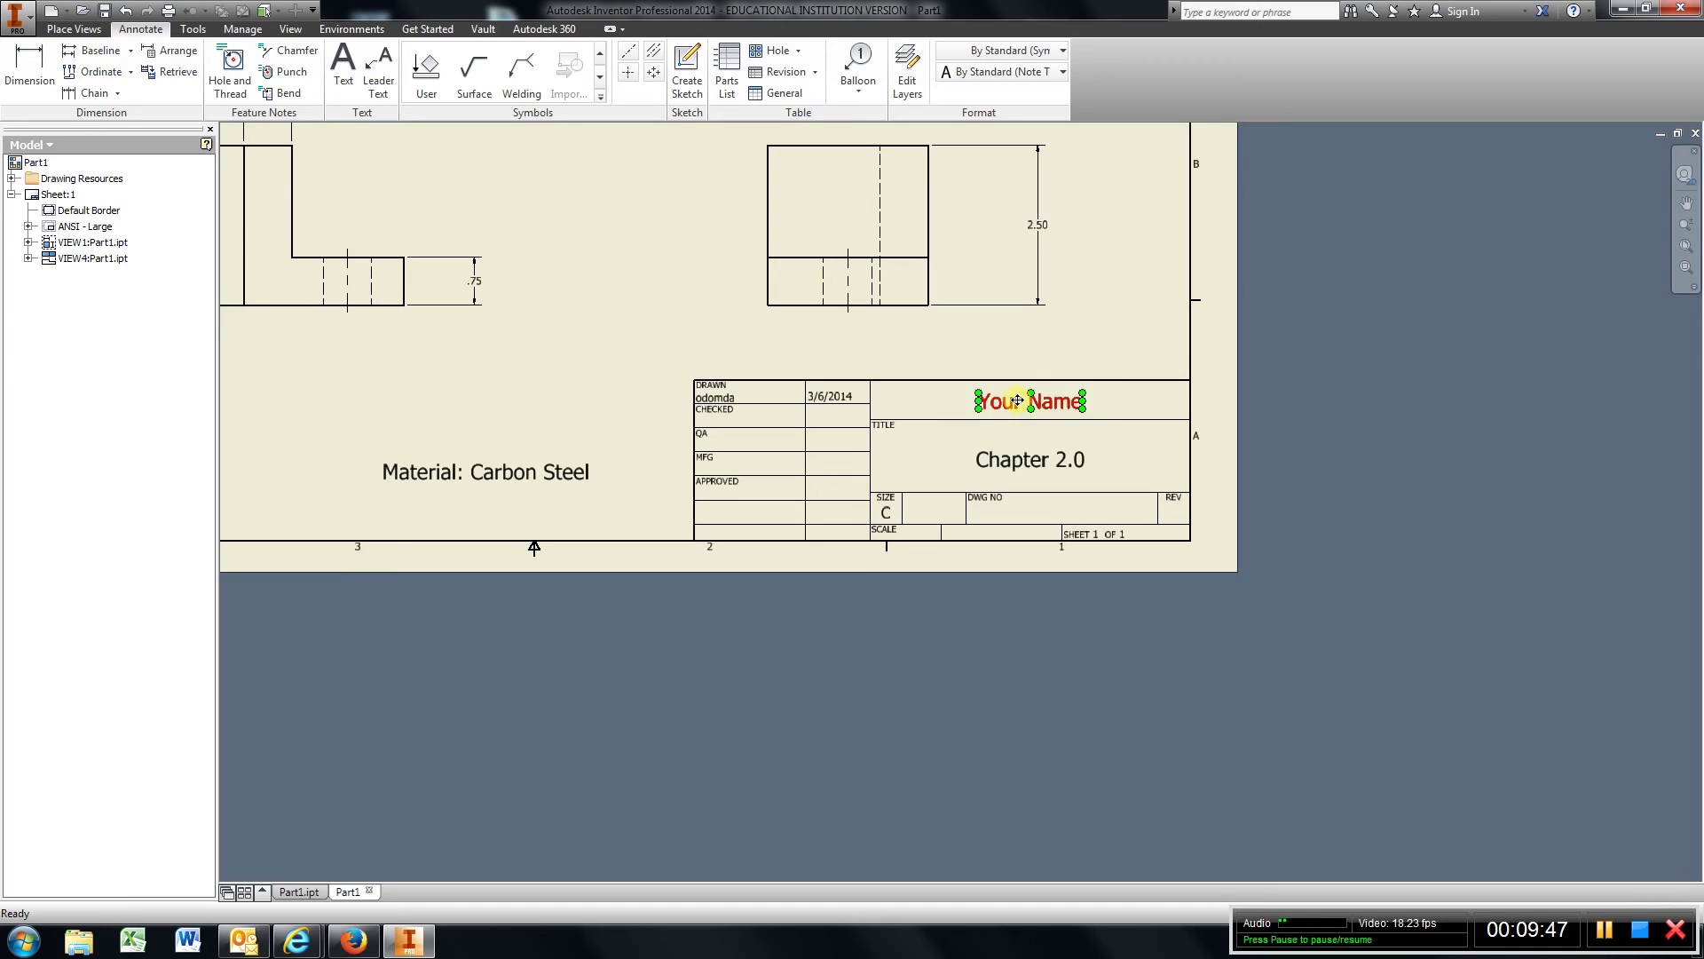
click(1088, 358)
drag(1036, 462, 1115, 480)
drag(1021, 406, 964, 414)
click(1392, 494)
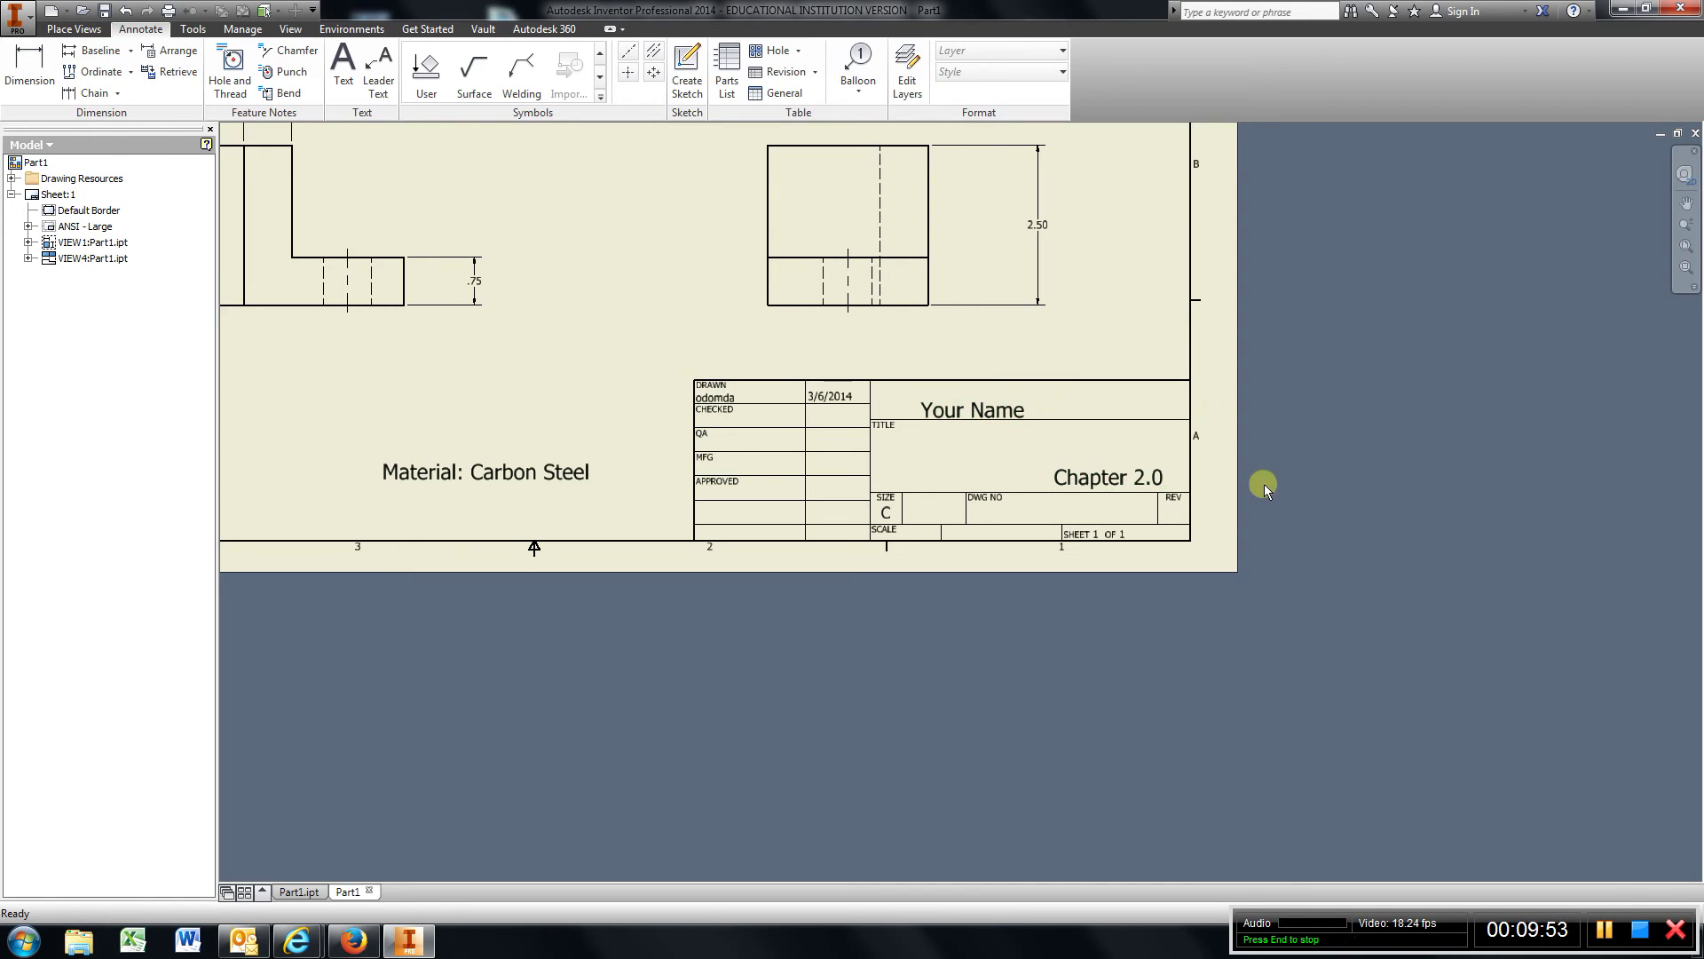
drag(1100, 479, 1040, 399)
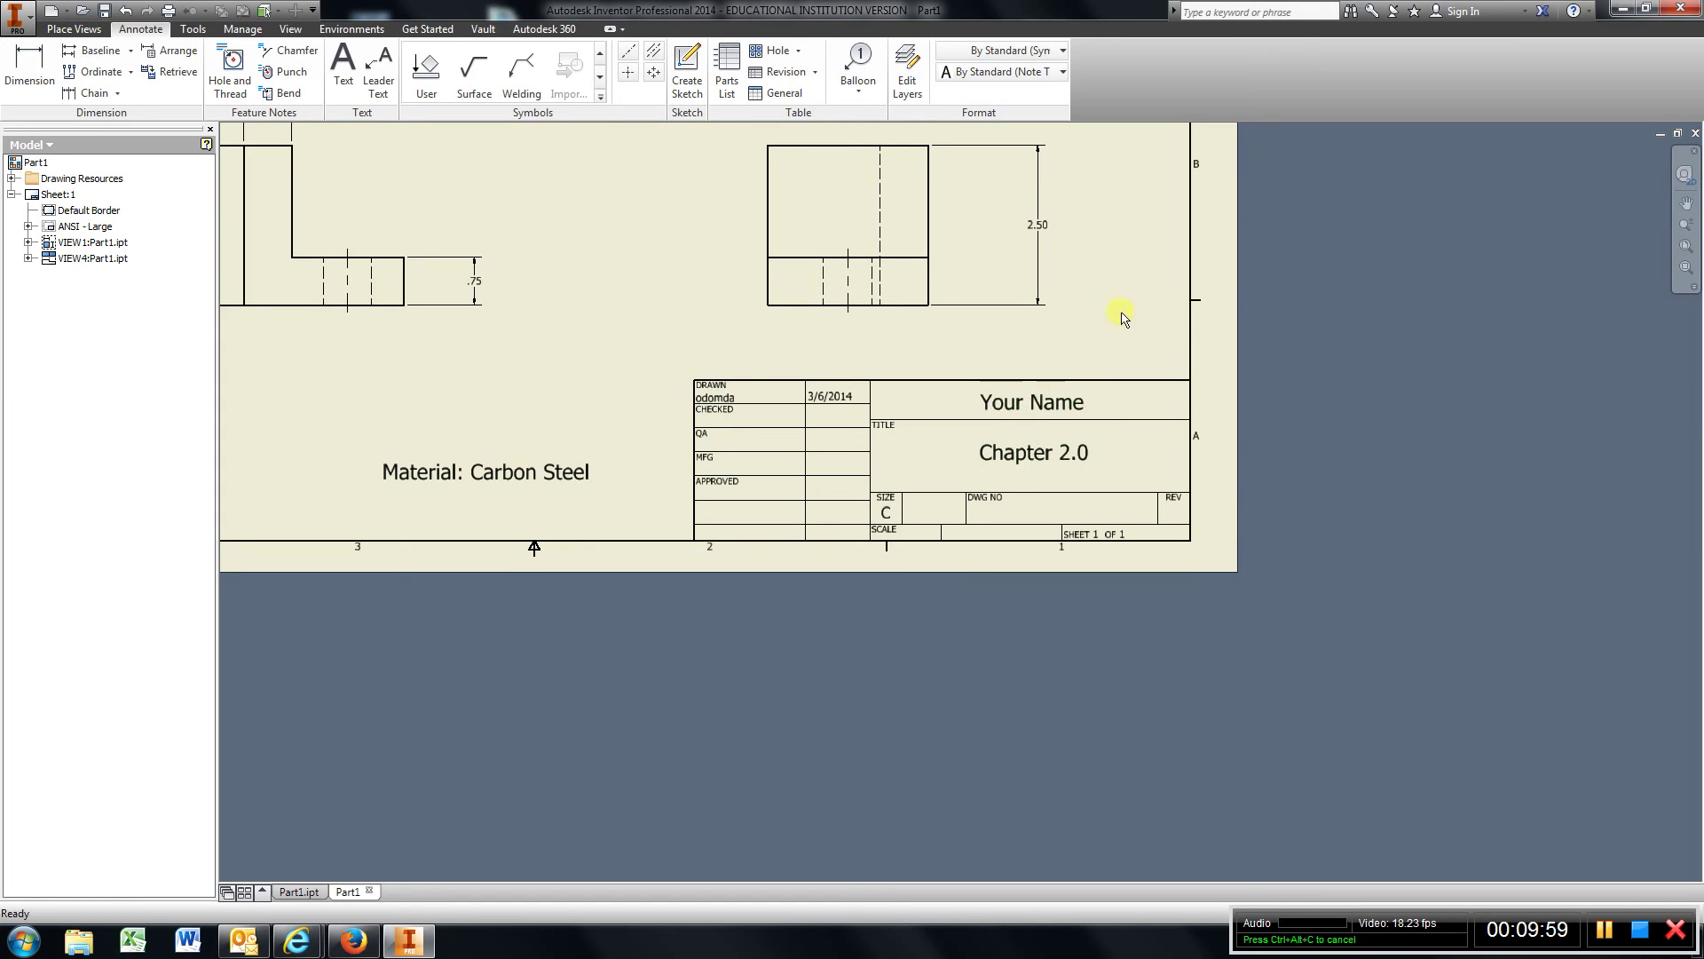
Step: Save the drawing as an Inventor drawing file named Chapter 2.0 in My Documents, including the changes to the dependent Part1.ipt
scroll(488, 410, up, 3)
scroll(492, 415, down, 2)
scroll(495, 417, down, 5)
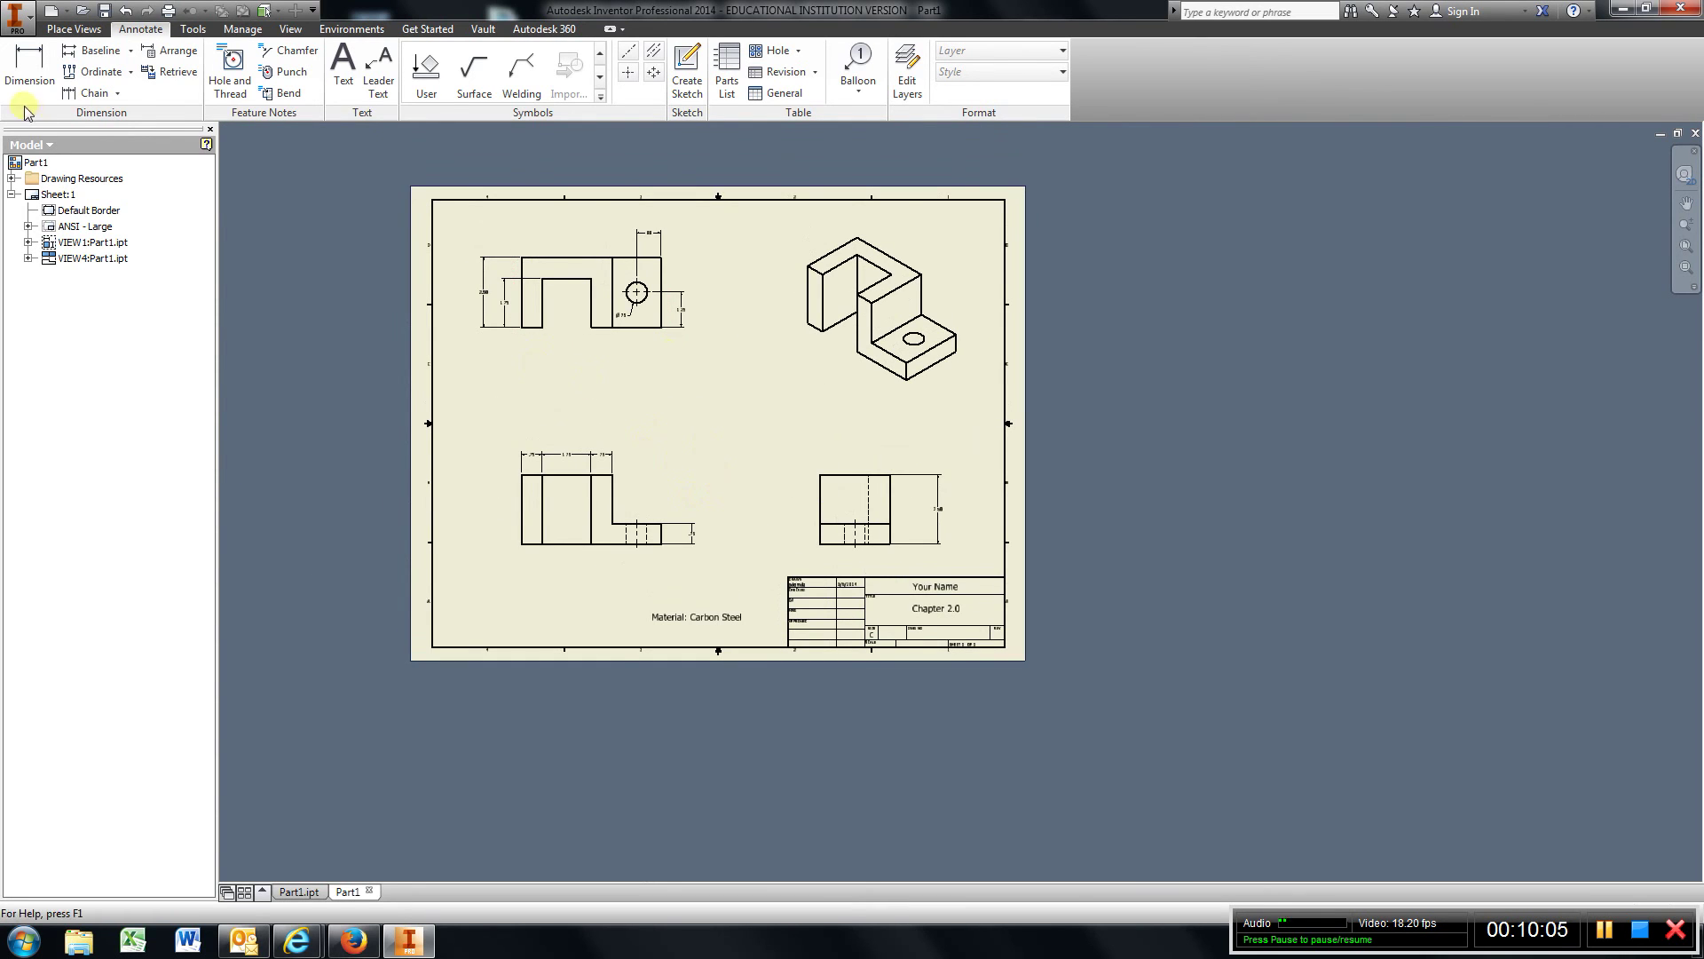
click(24, 28)
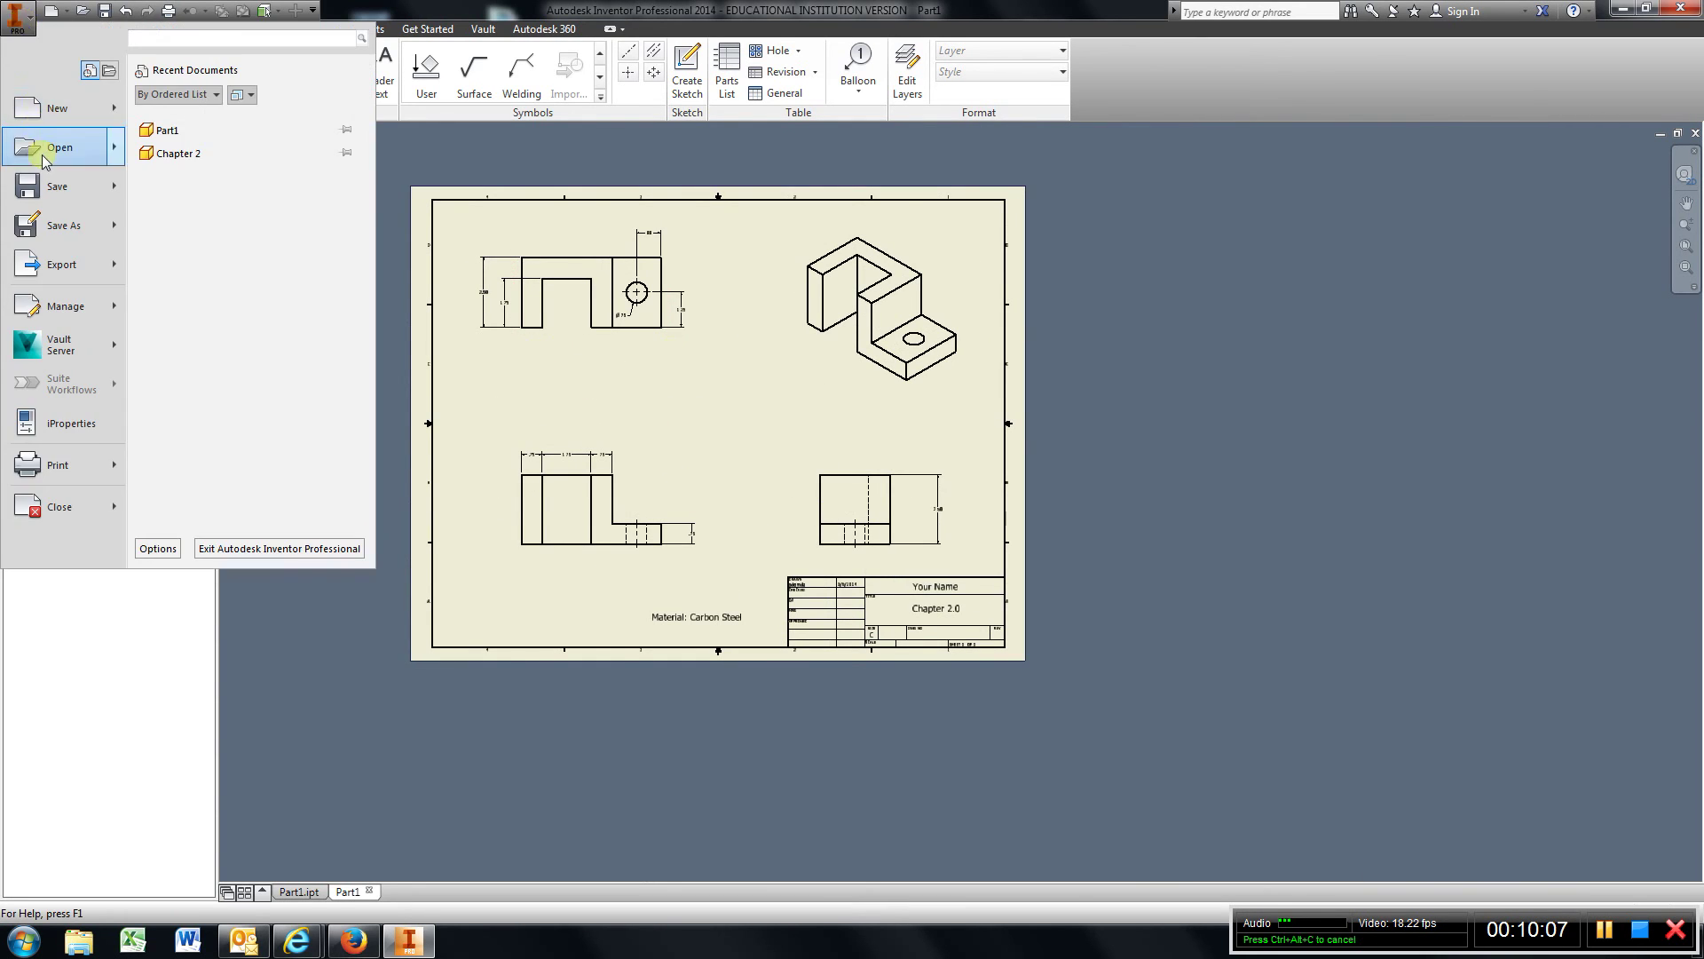
click(56, 224)
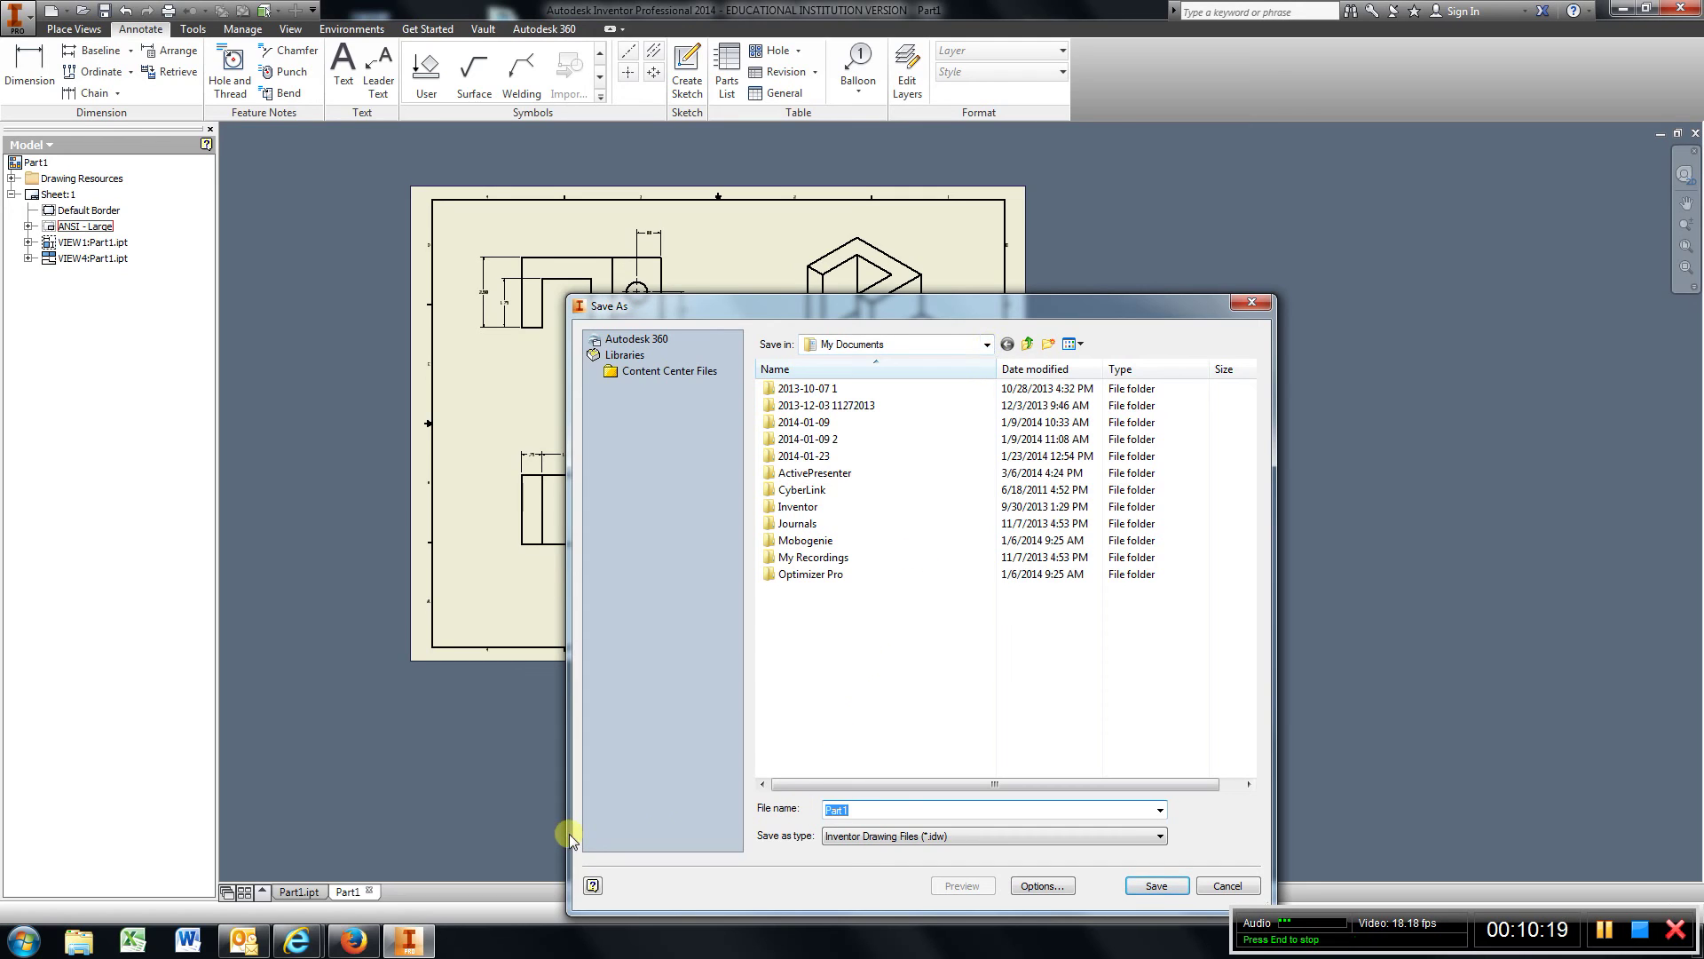
text(Chapter 2.0)
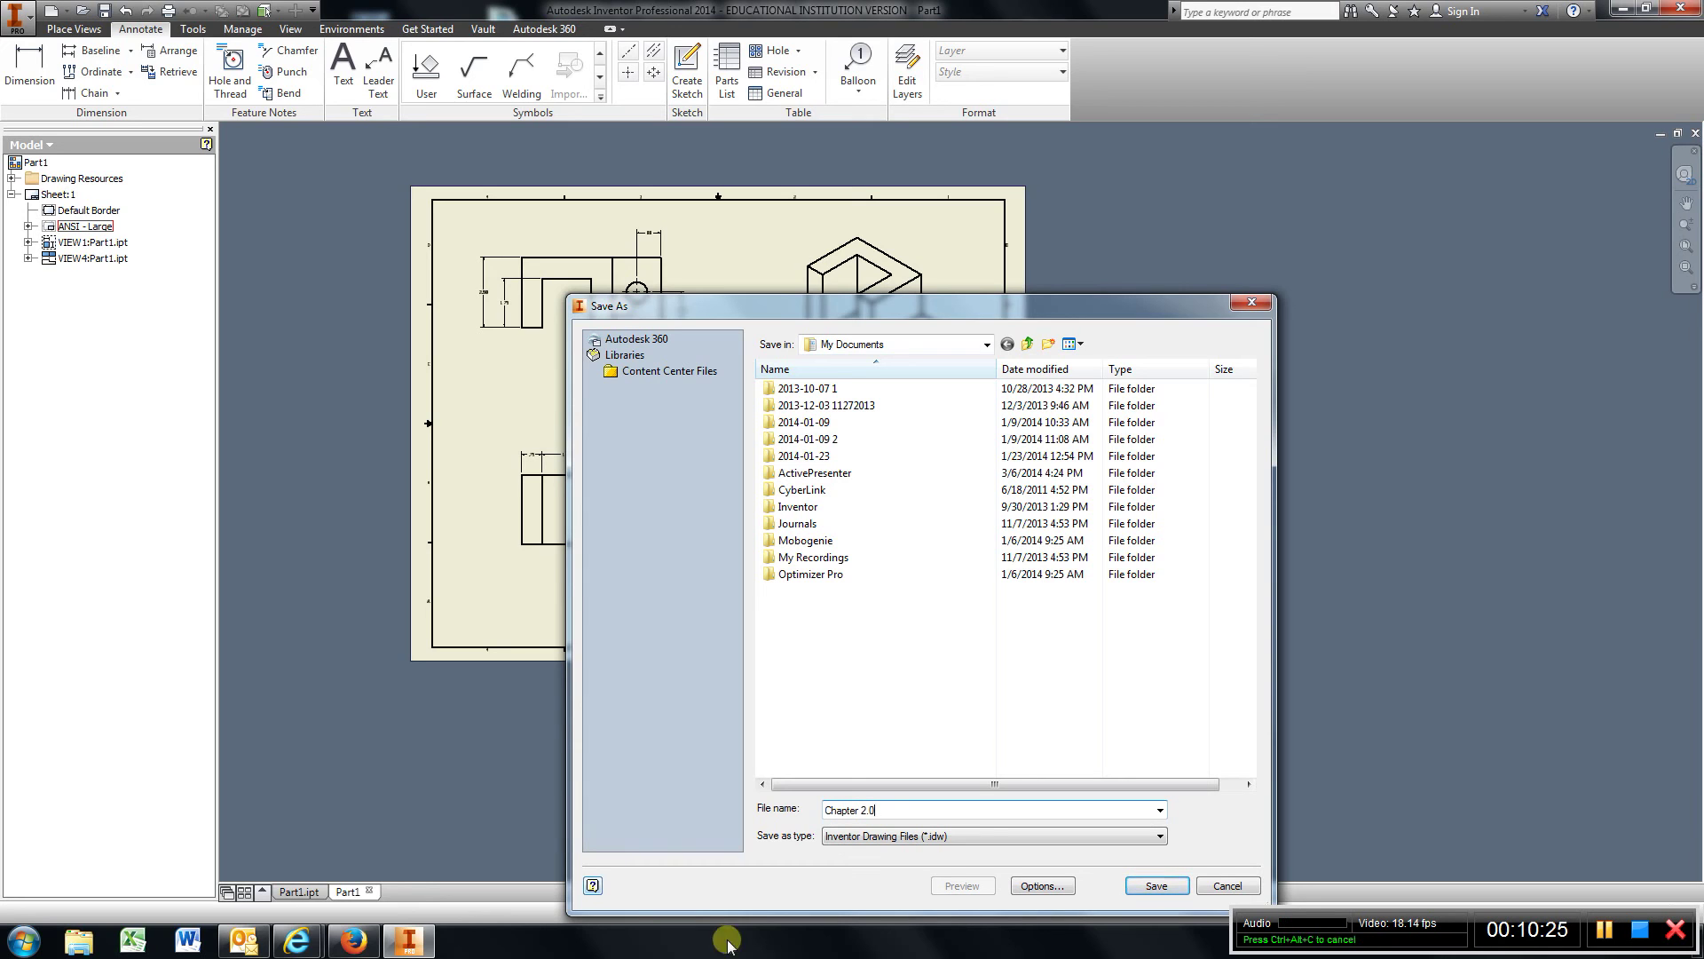
click(1145, 884)
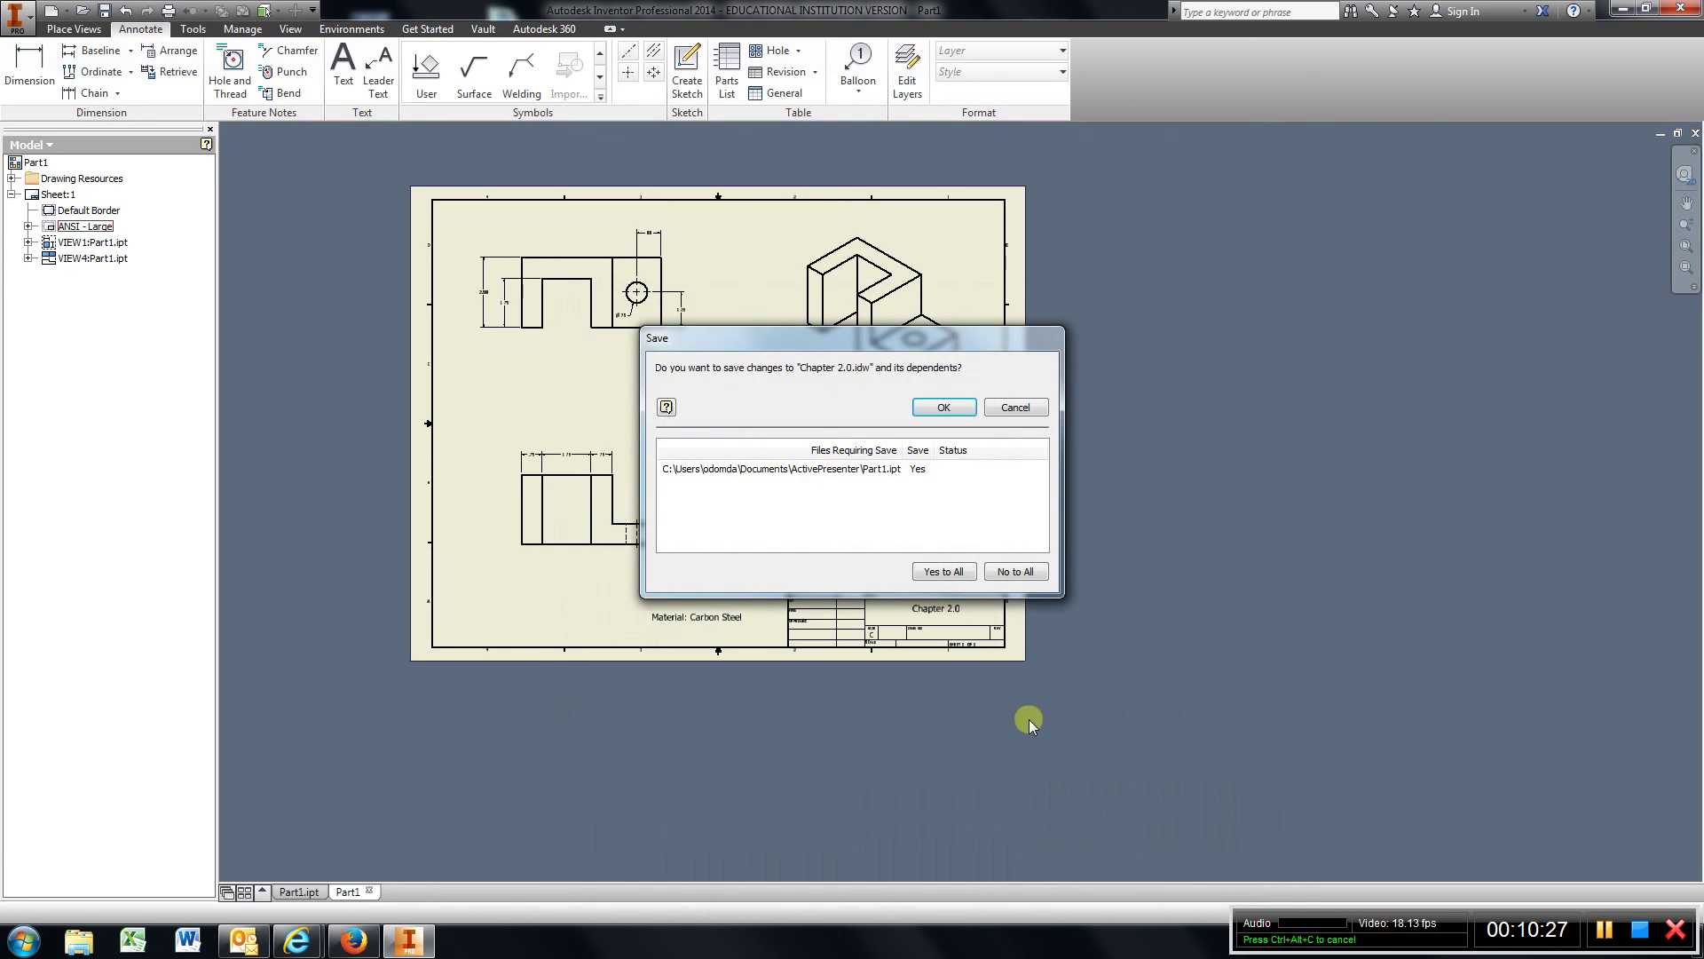
click(929, 406)
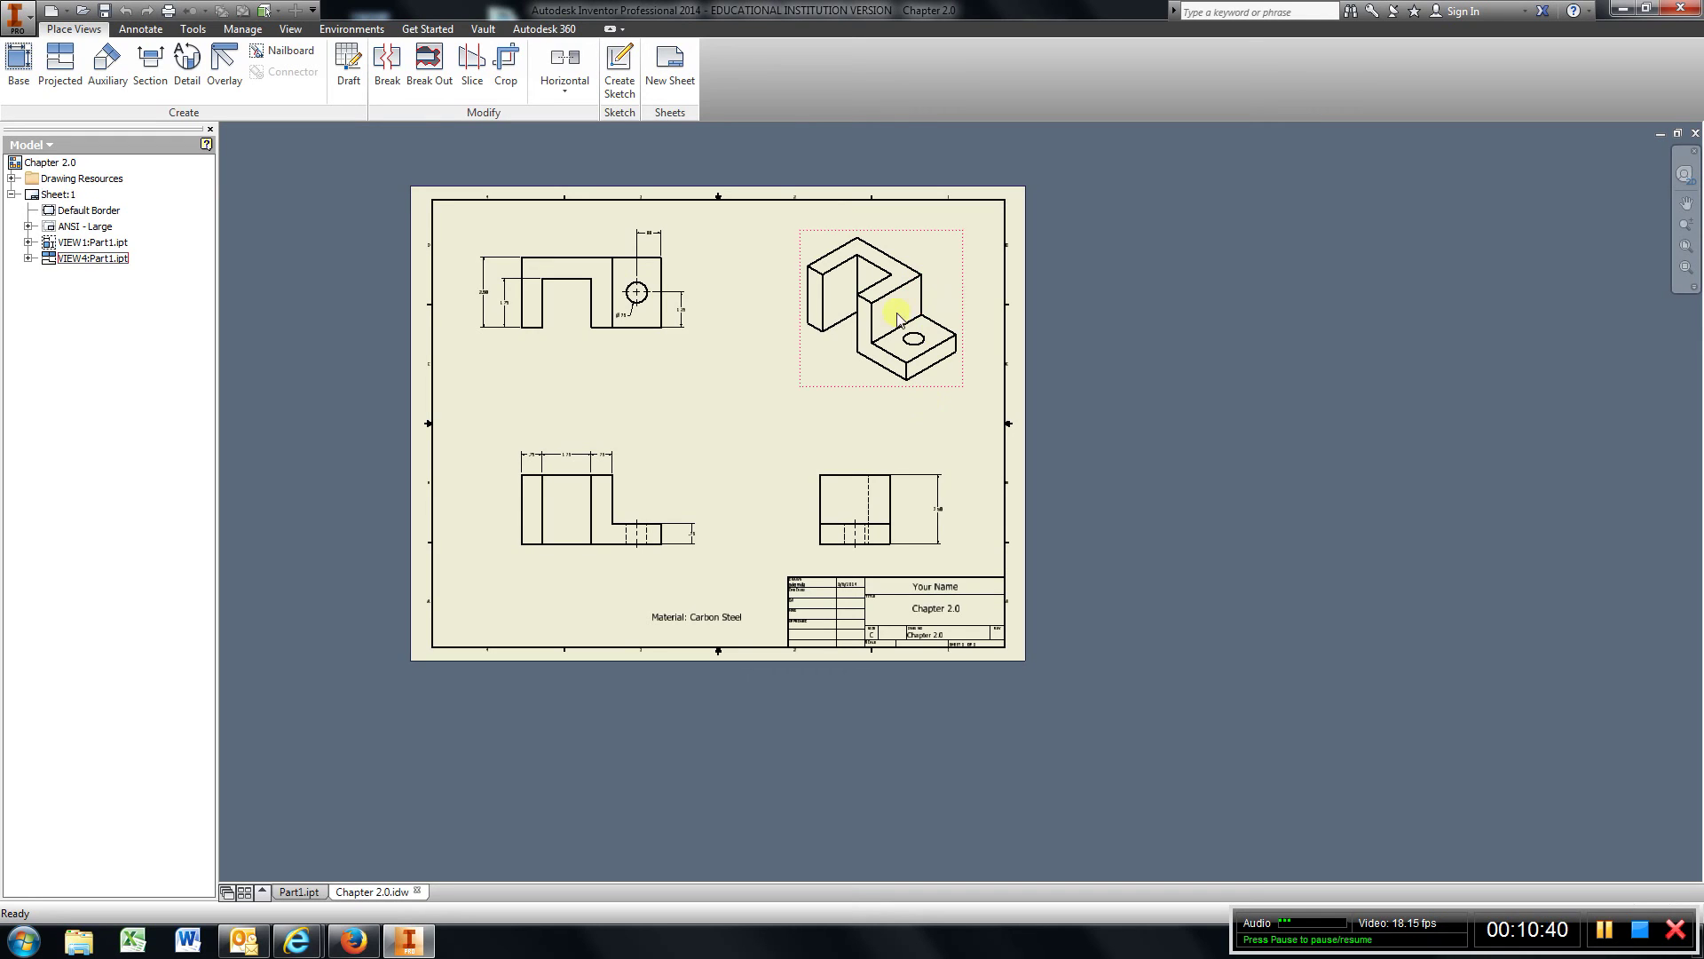
Step: Start printing the drawing and choose \\printvm\CAD_ColorLaser as the printer
click(19, 17)
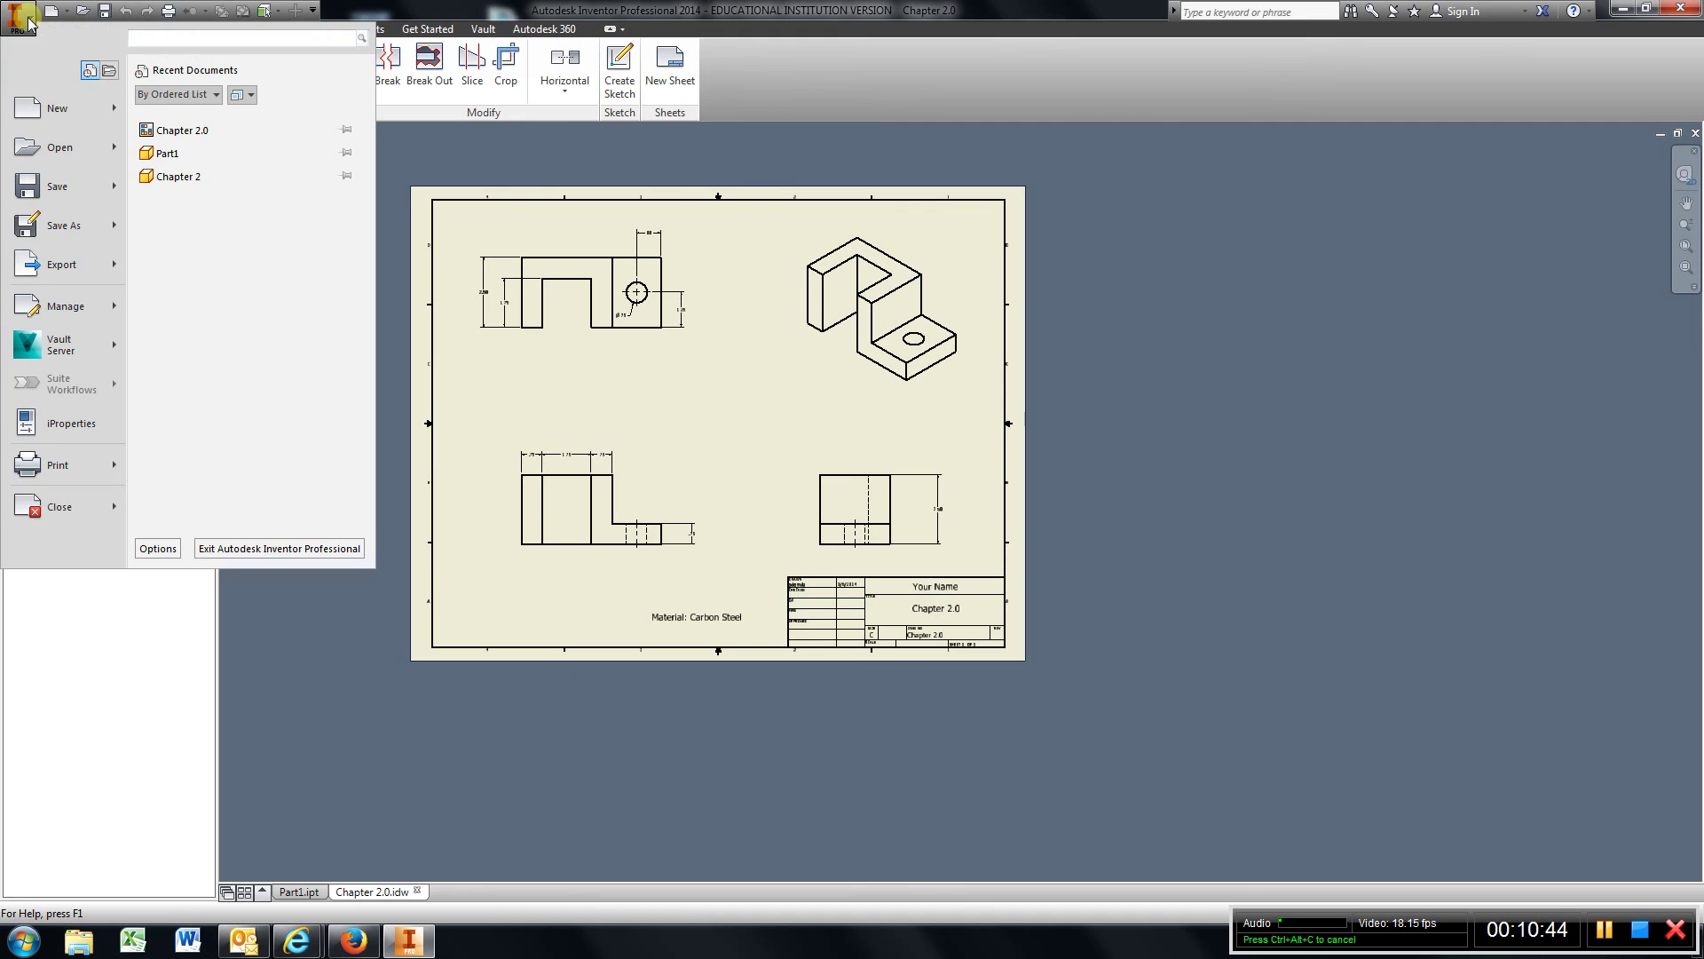
mouse_move(76, 298)
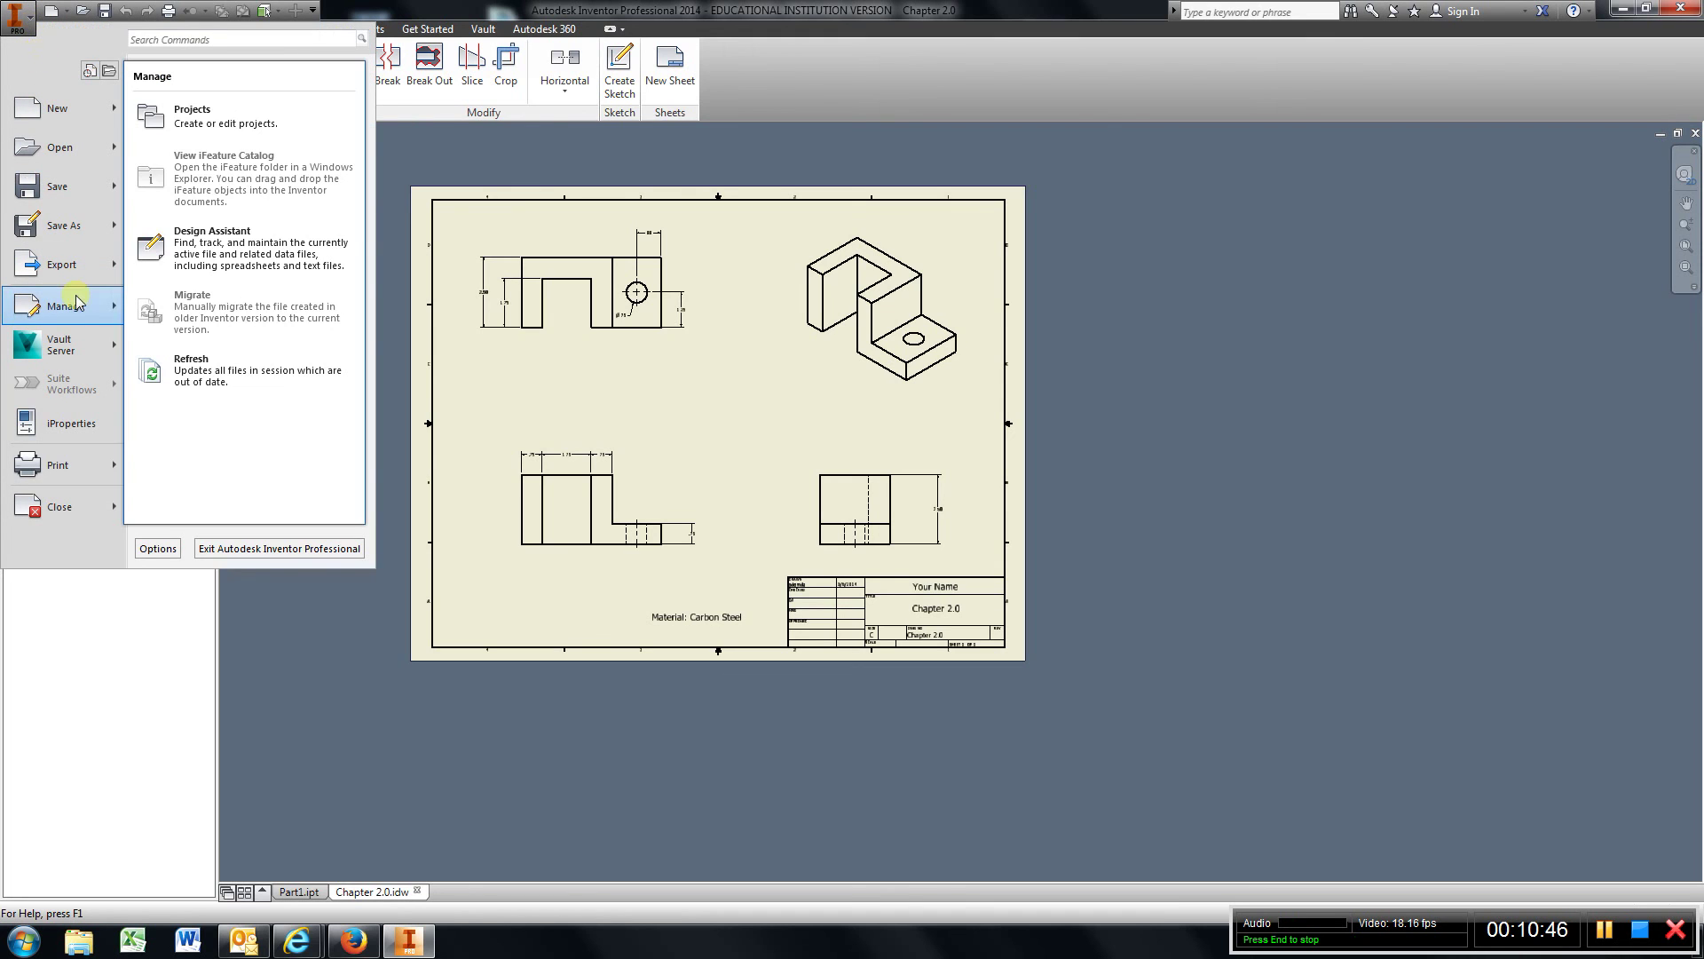
click(69, 468)
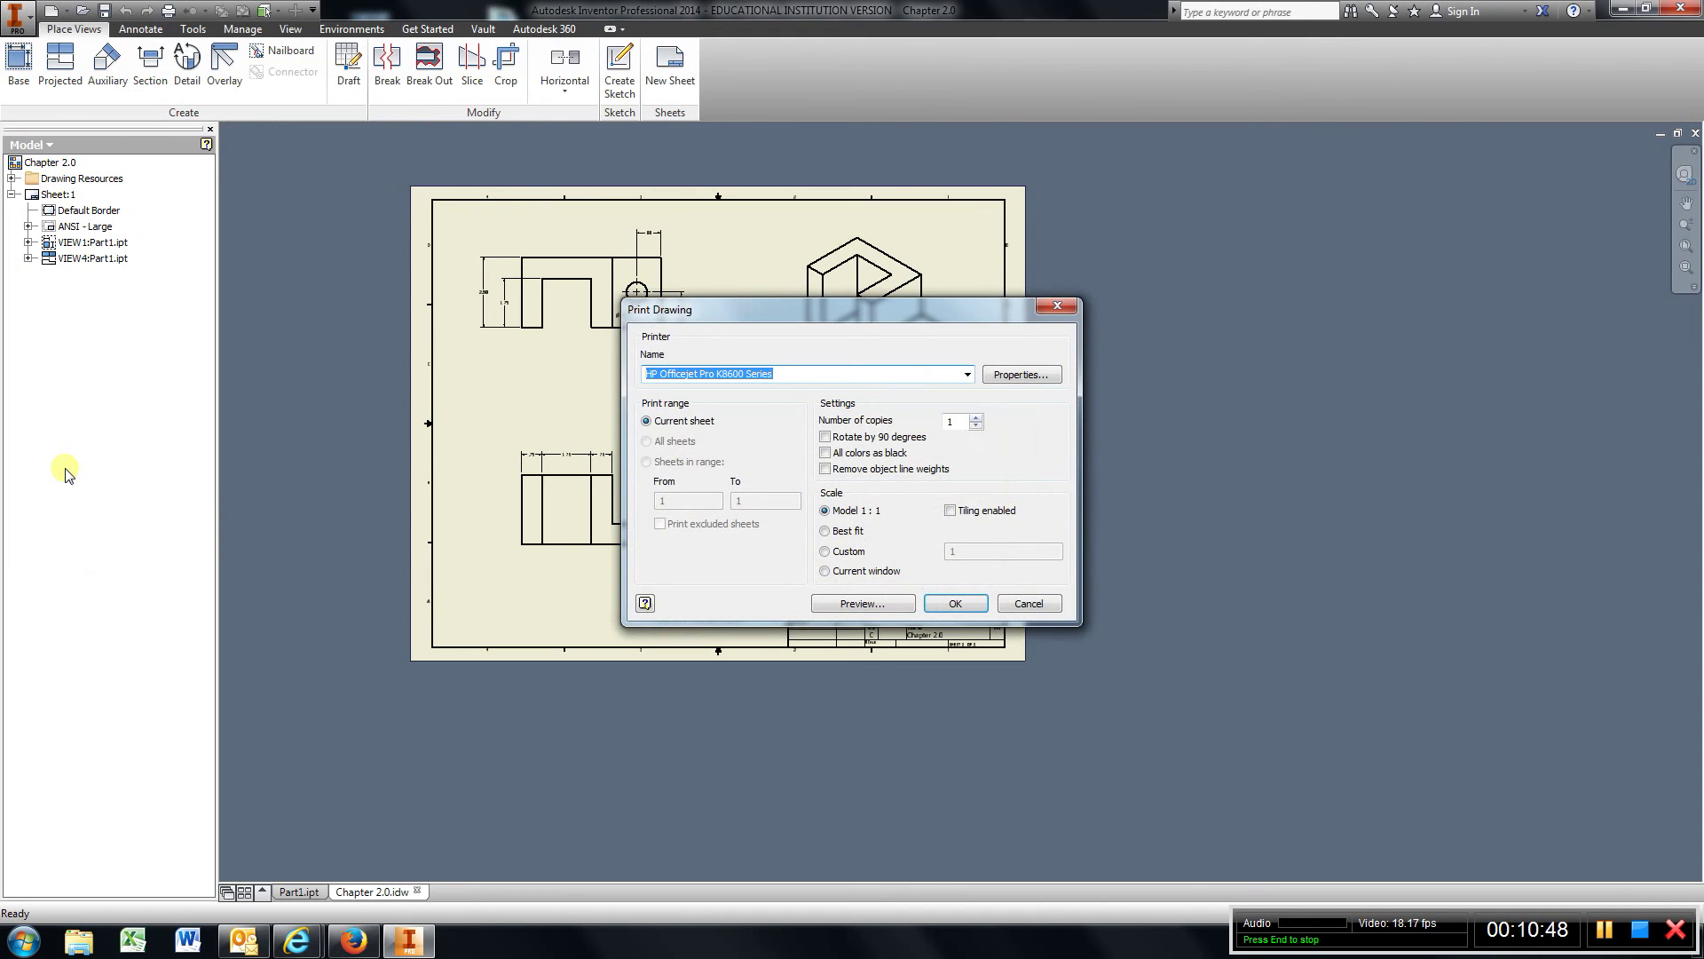
click(967, 375)
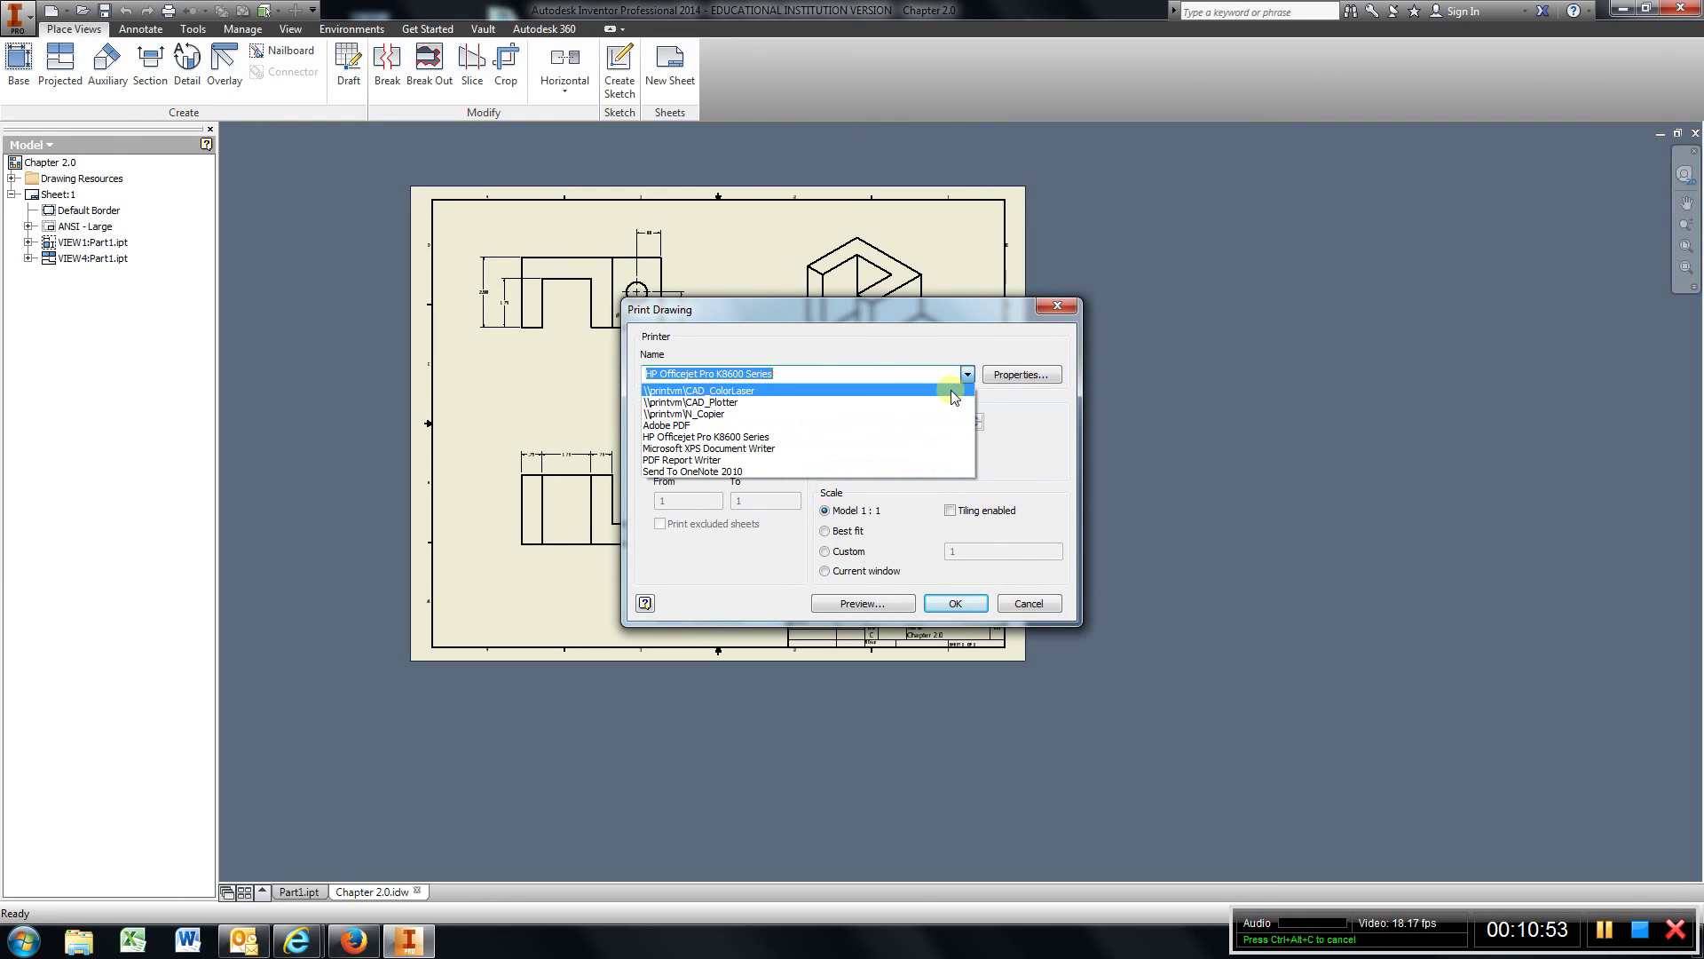
click(952, 392)
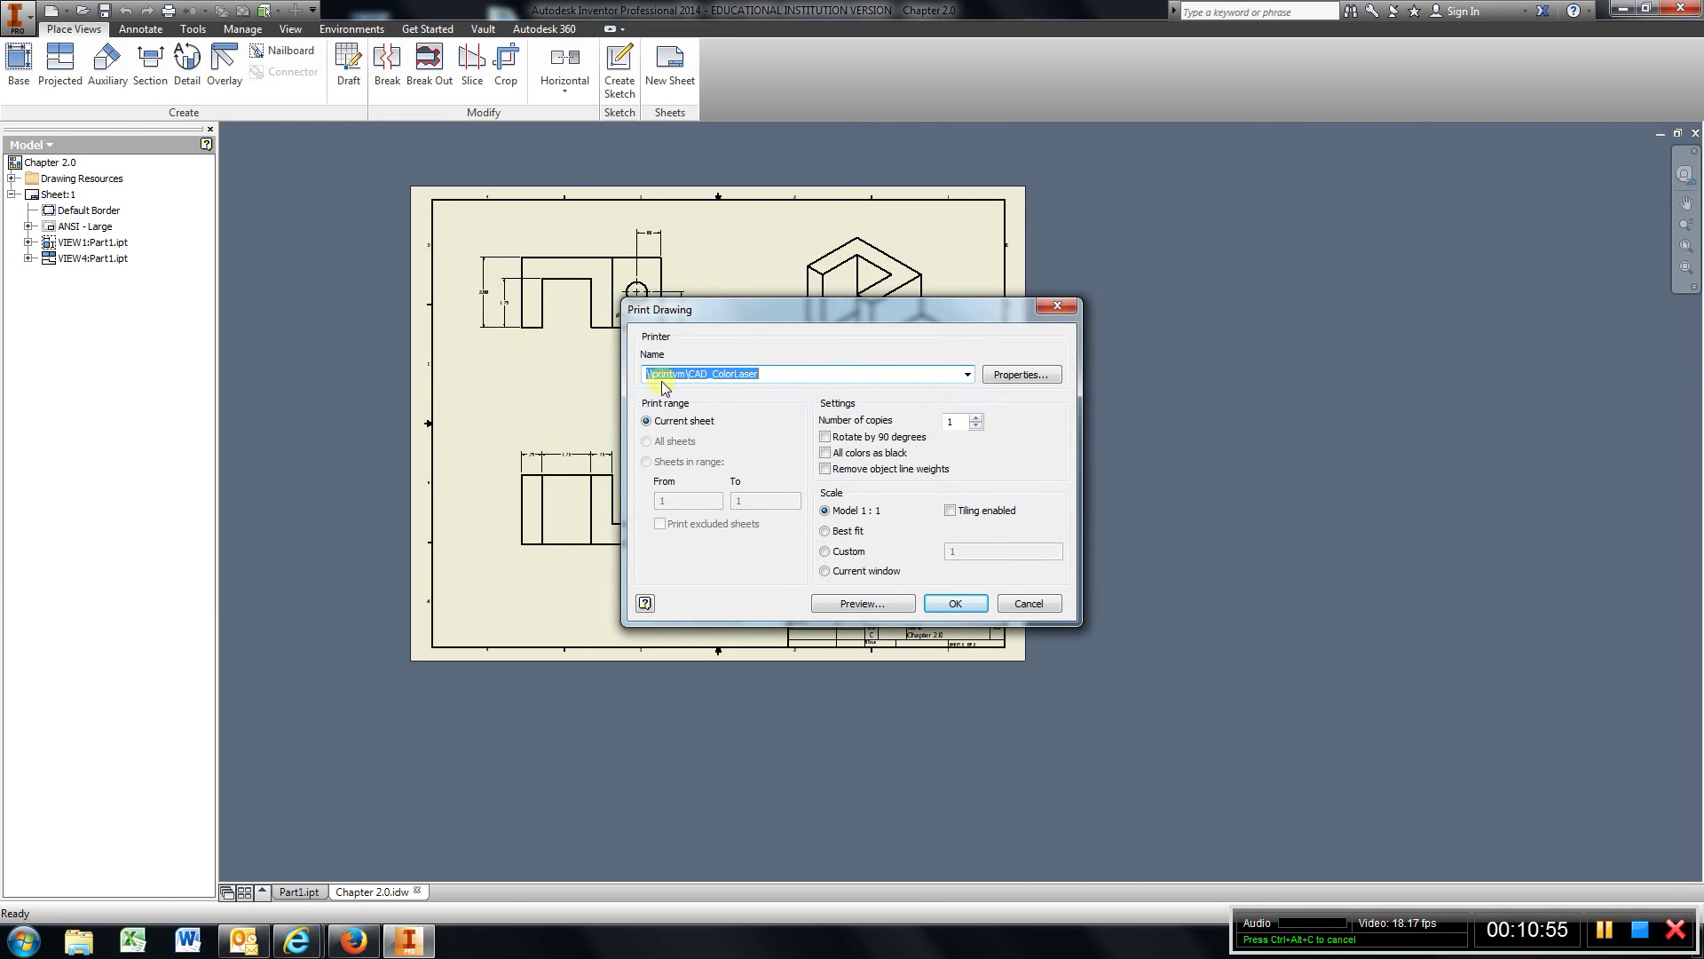
drag(648, 381, 757, 380)
Step: Set the paper size to 11x17 in the CAD_ColorLaser printer's properties
click(1009, 383)
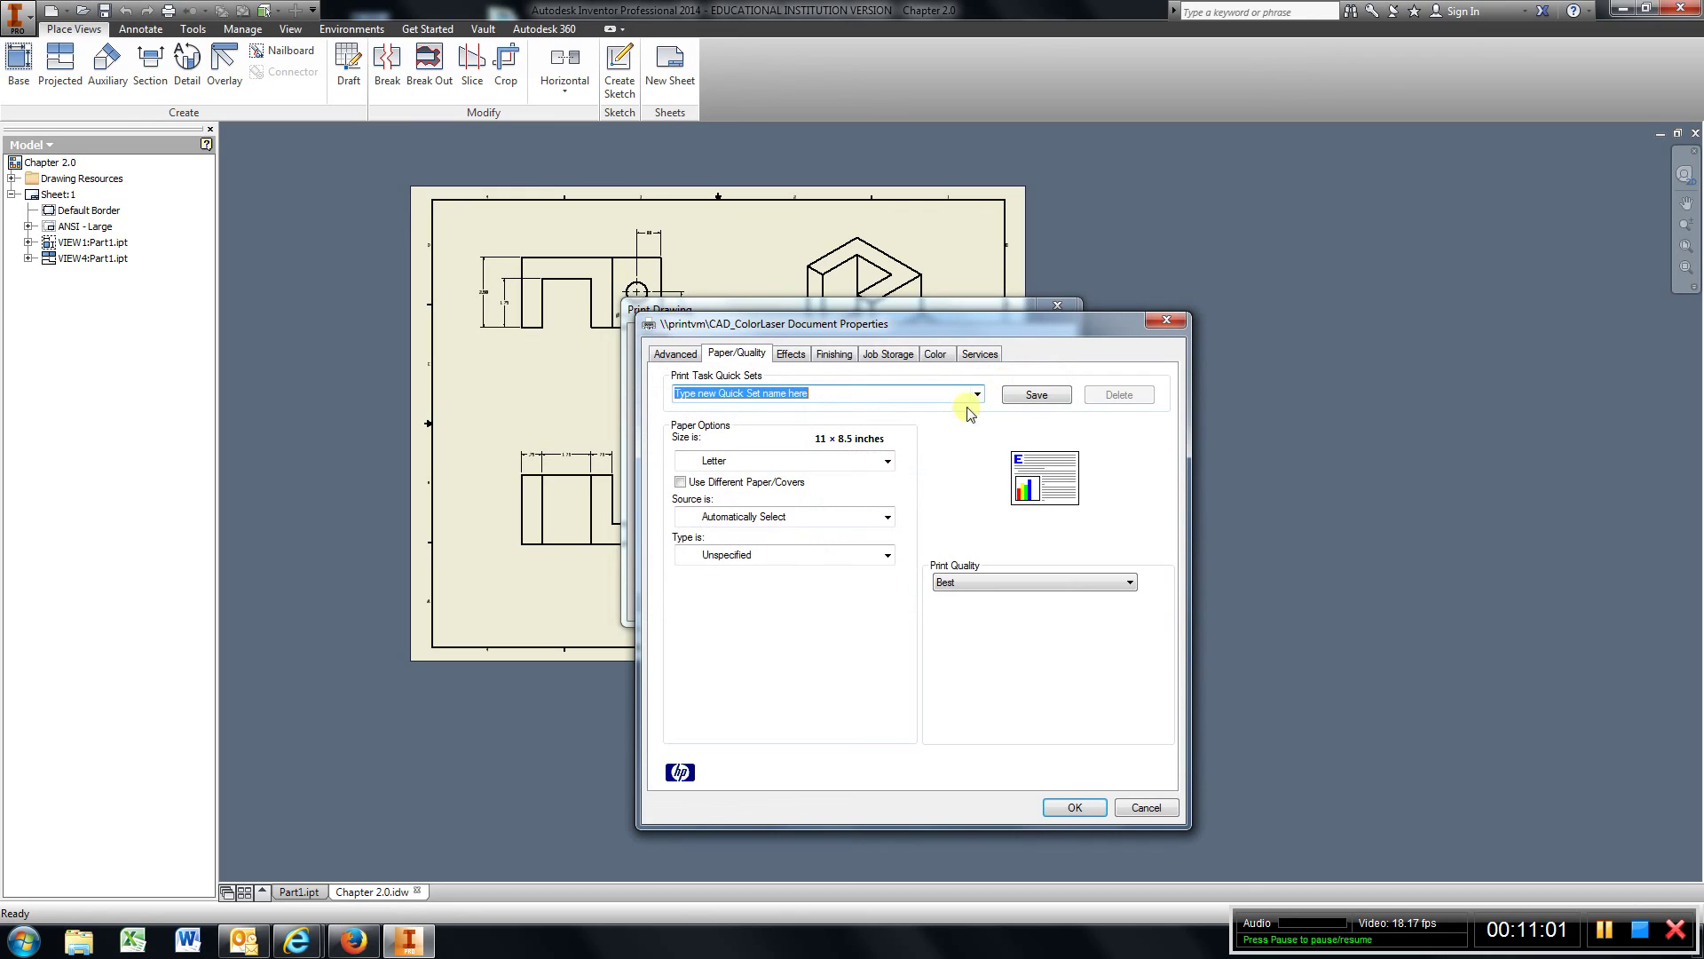
click(888, 463)
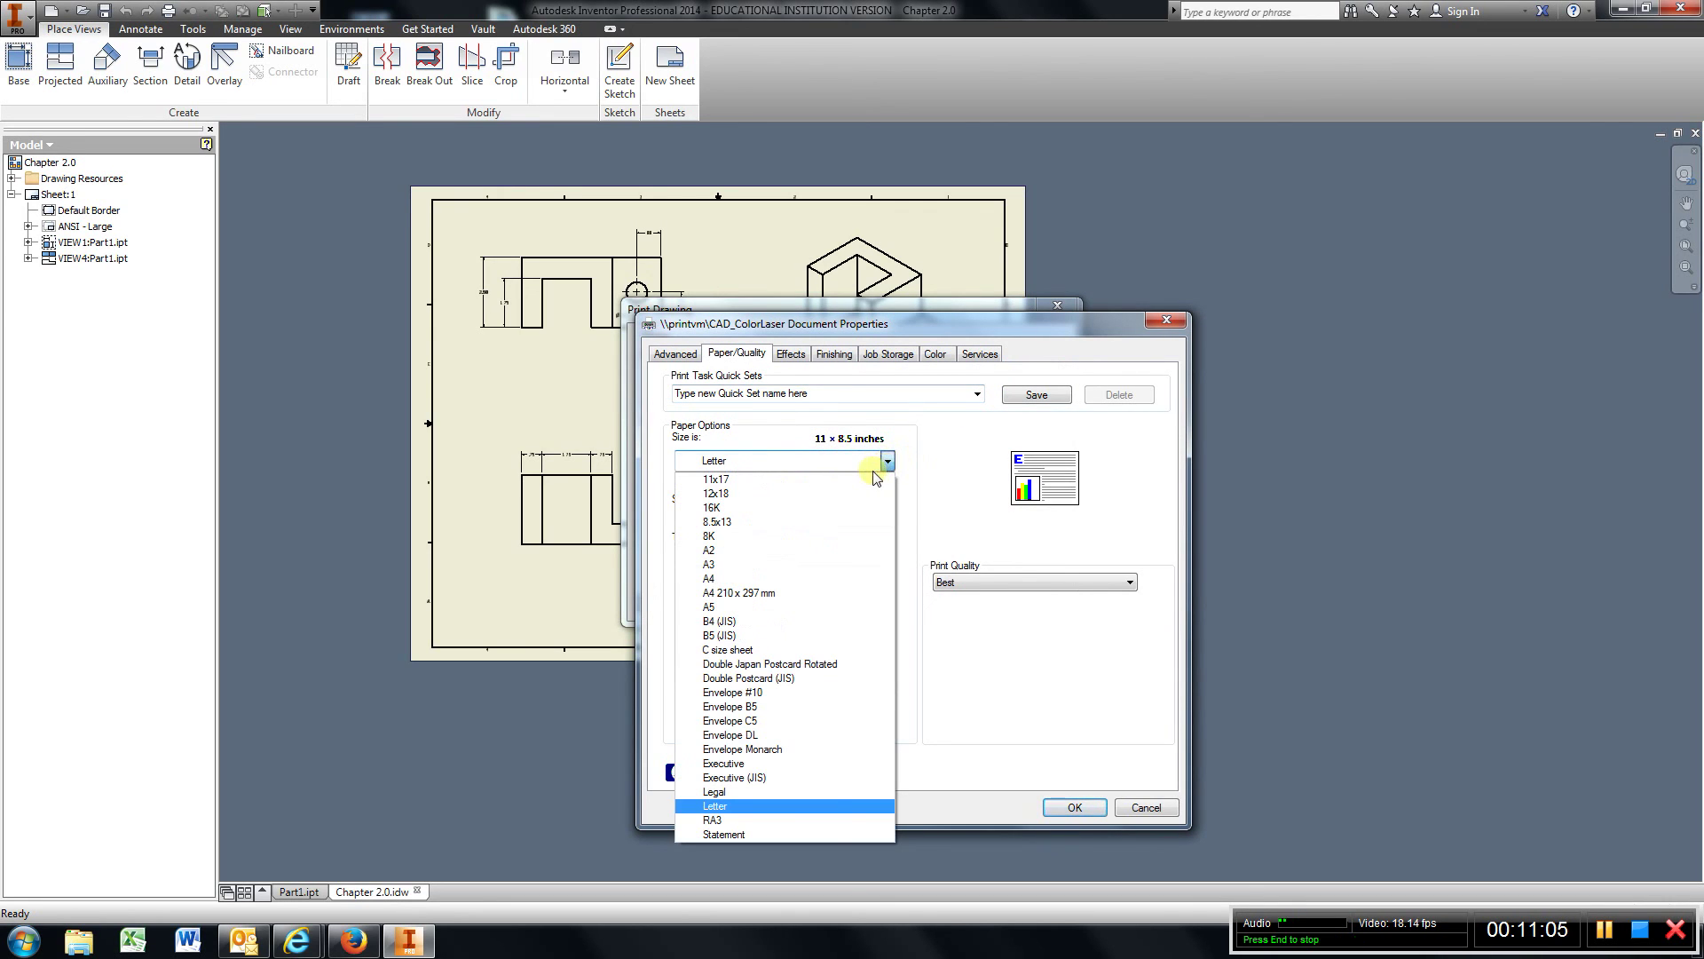
click(860, 484)
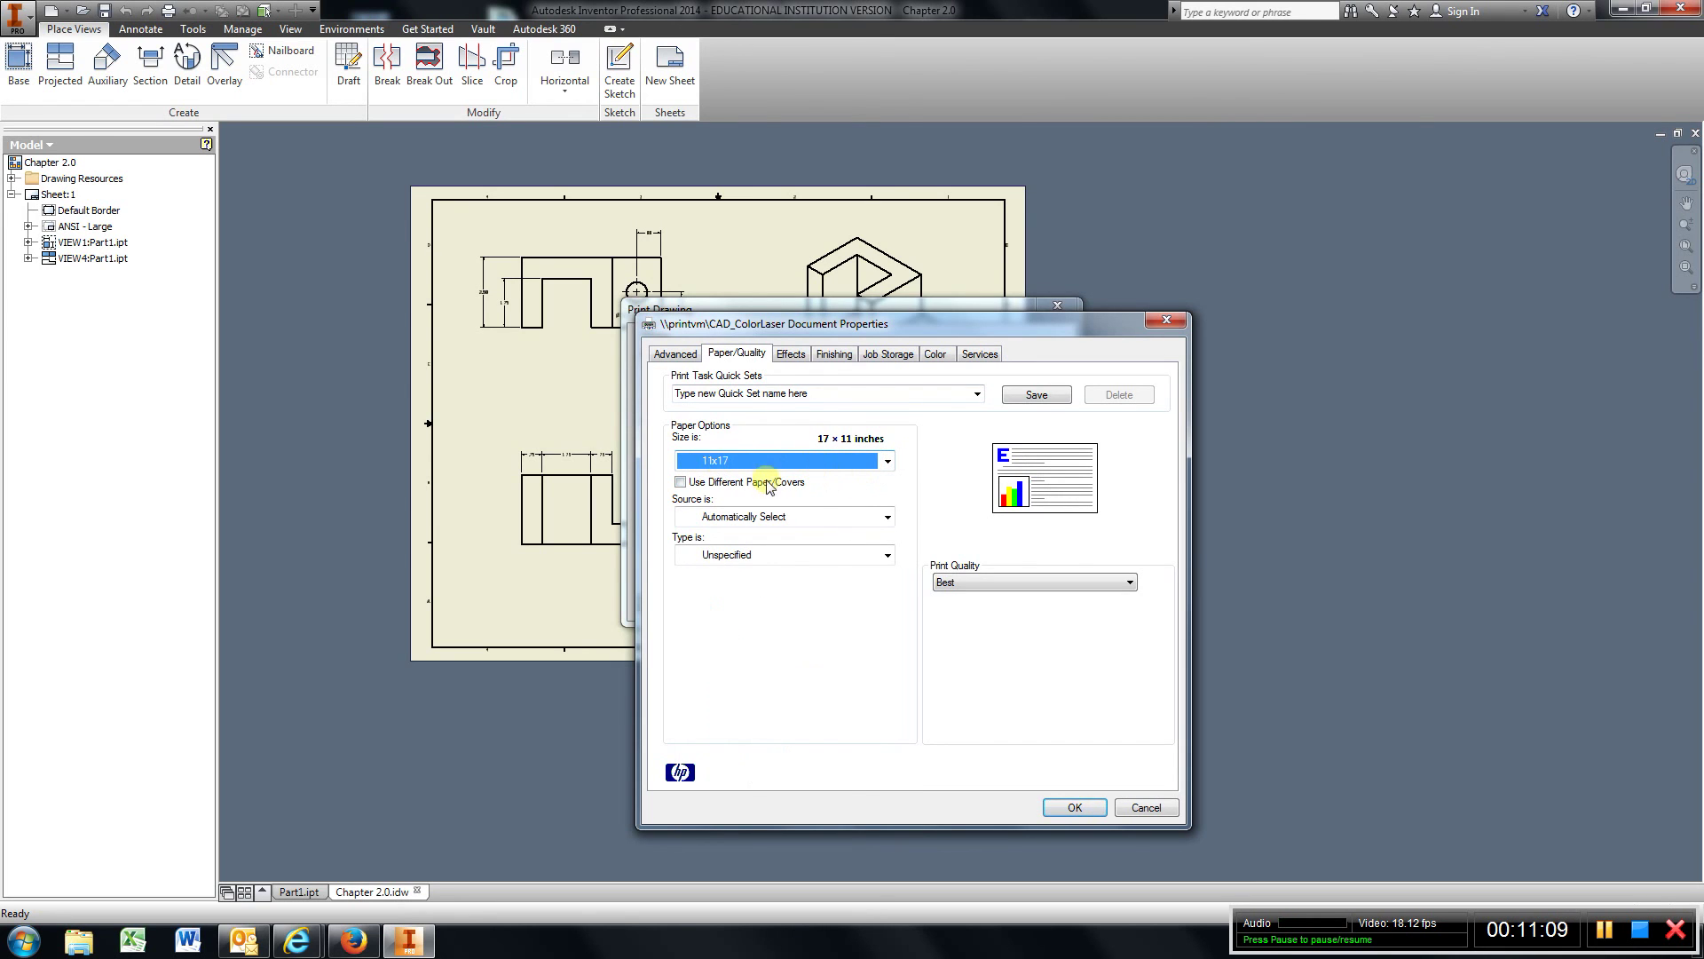
click(1081, 812)
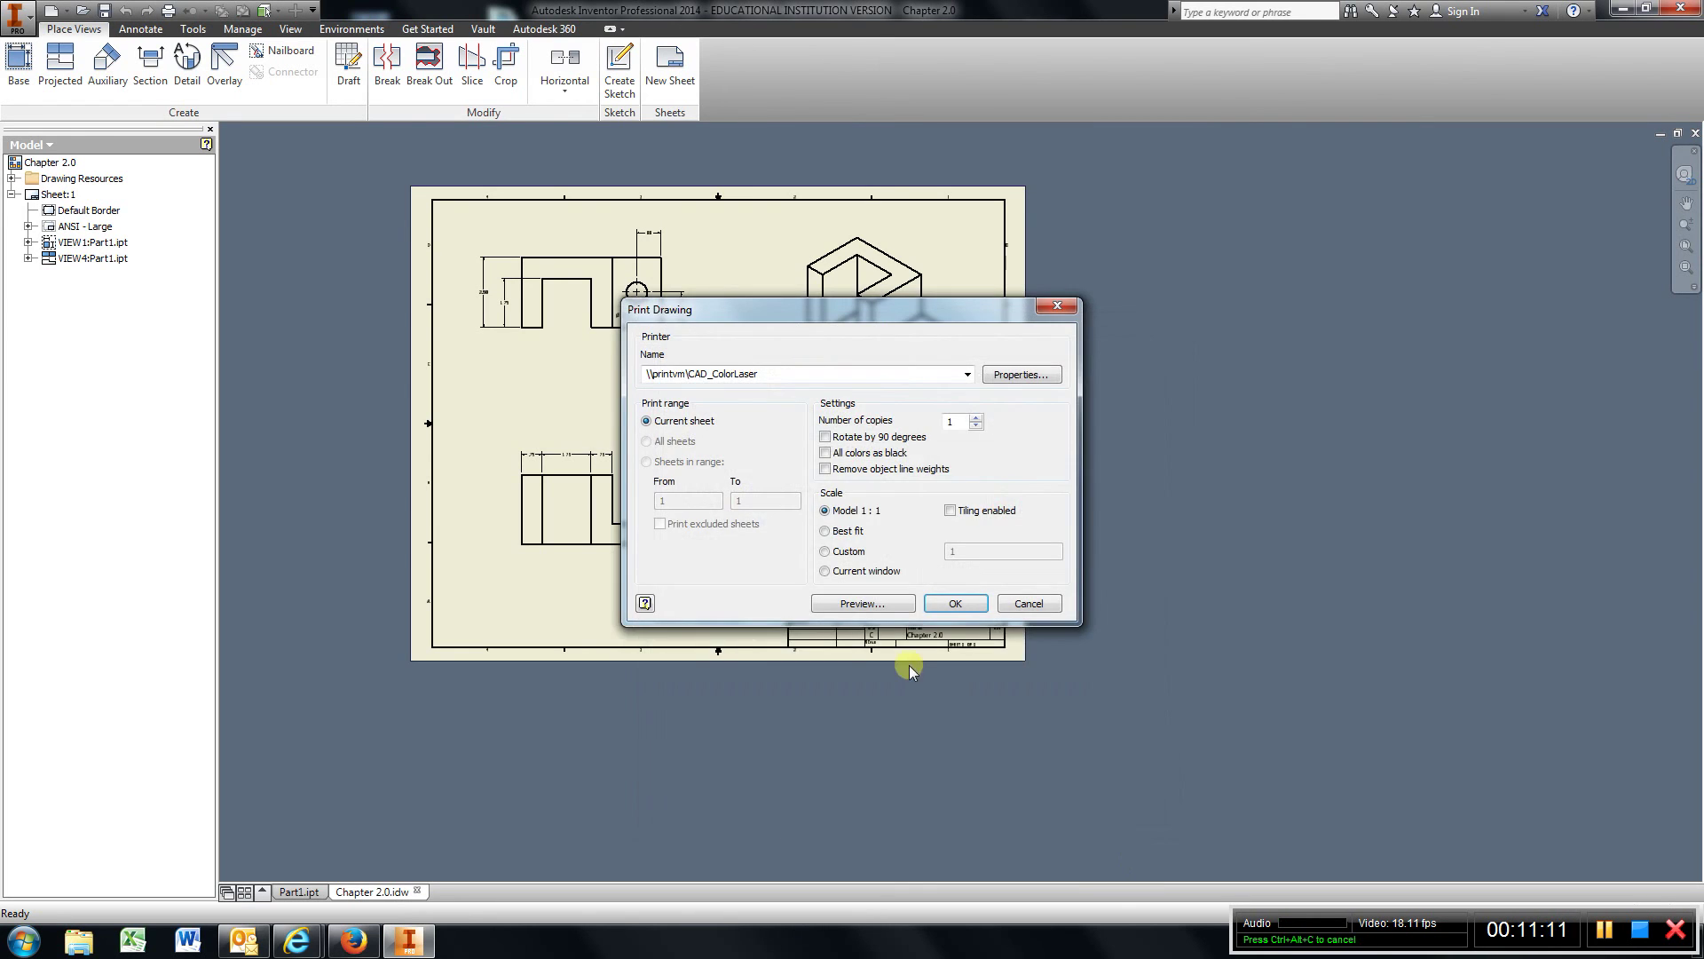
Step: Set the print scale to Best fit and open the print preview of the drawing
click(829, 513)
click(825, 532)
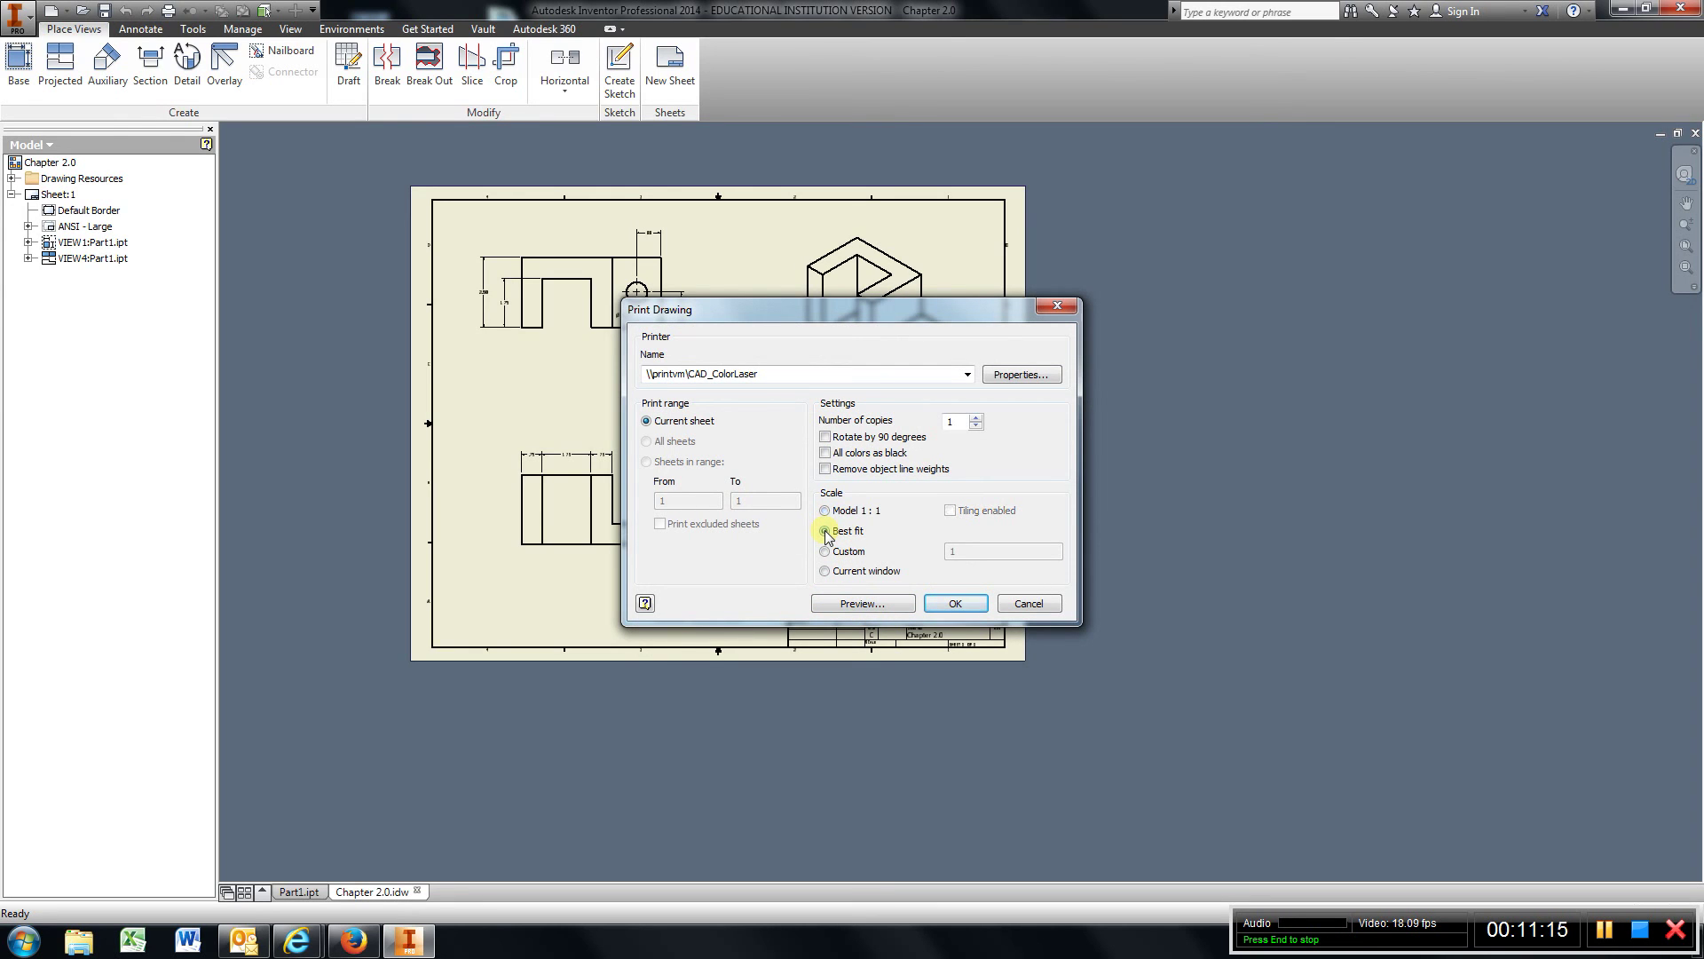
click(863, 603)
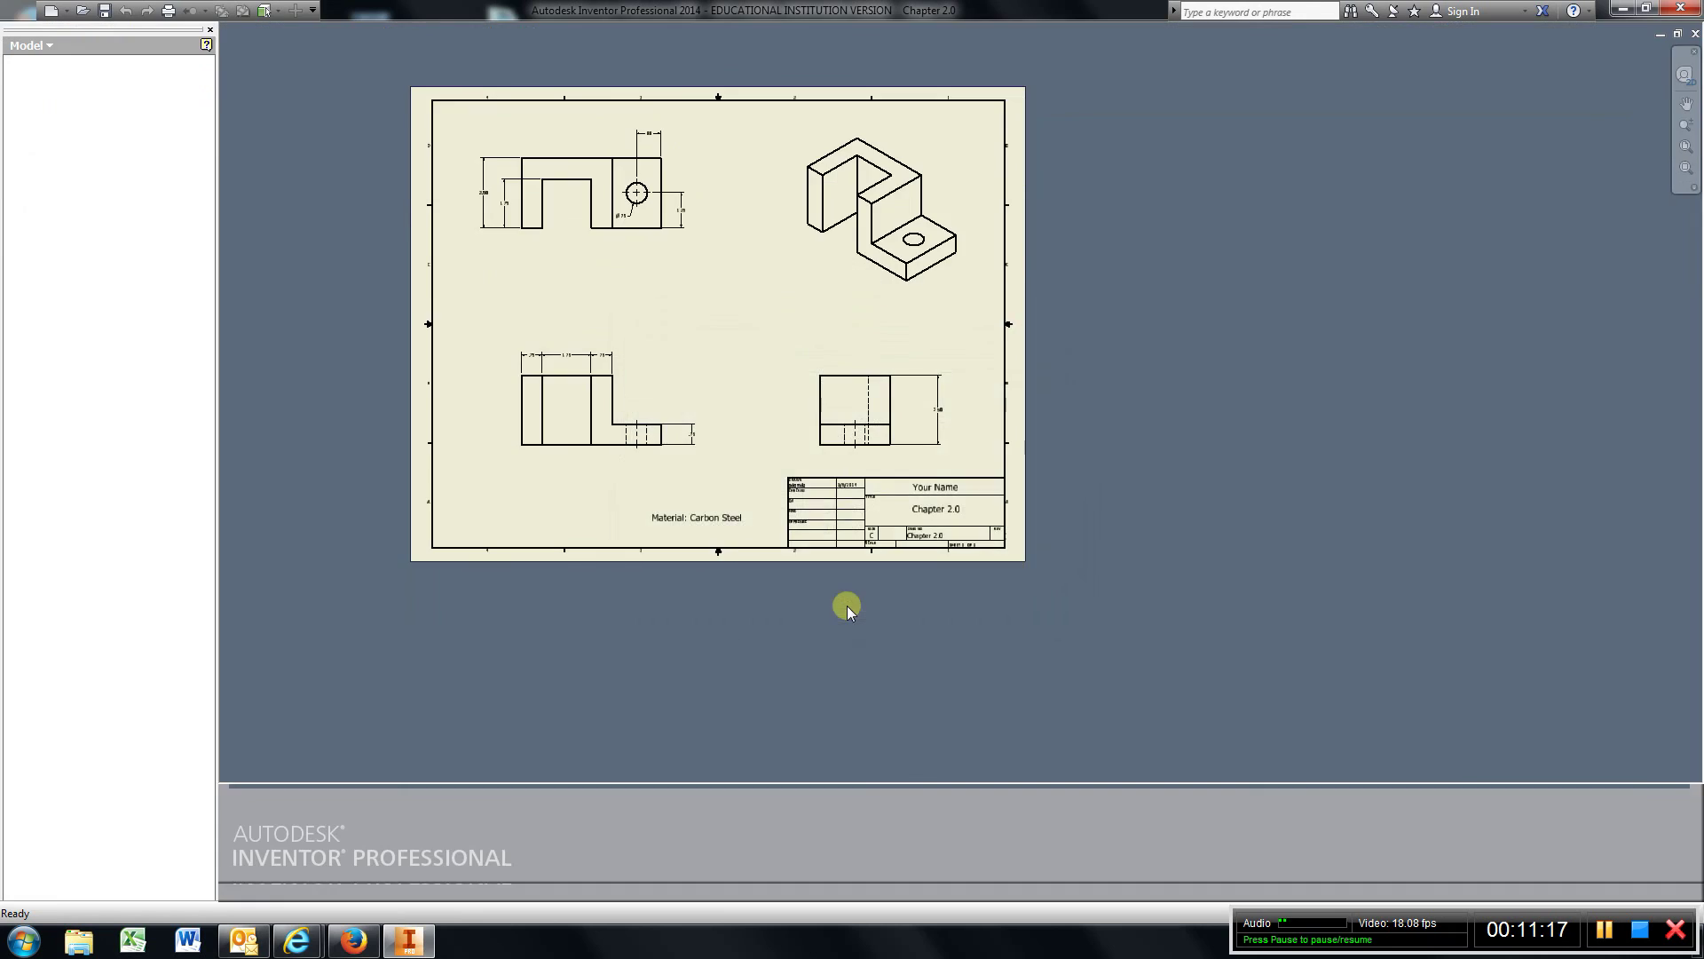